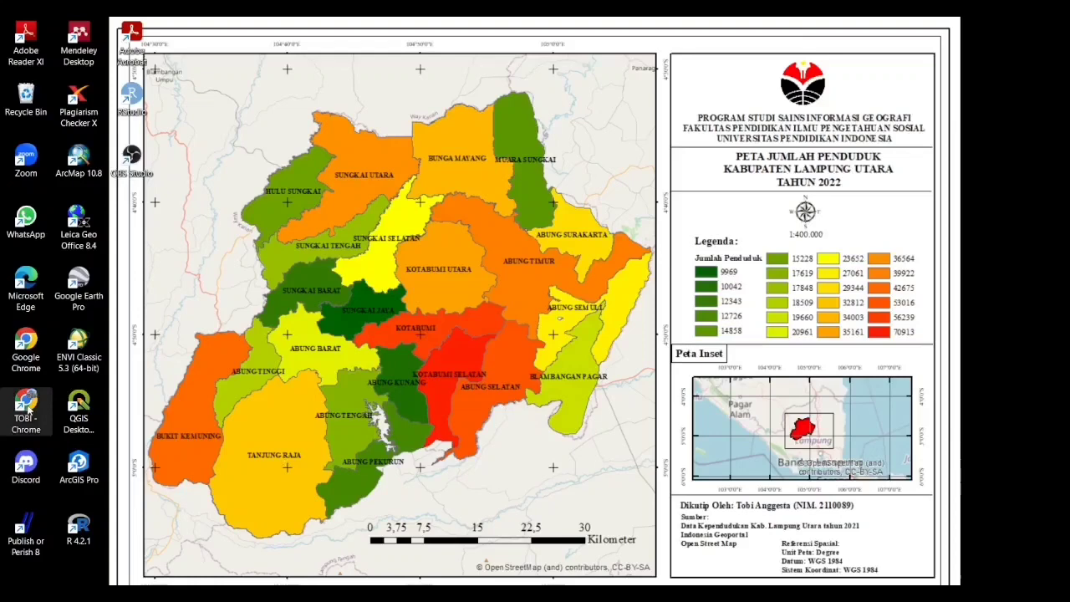
double_click(26, 405)
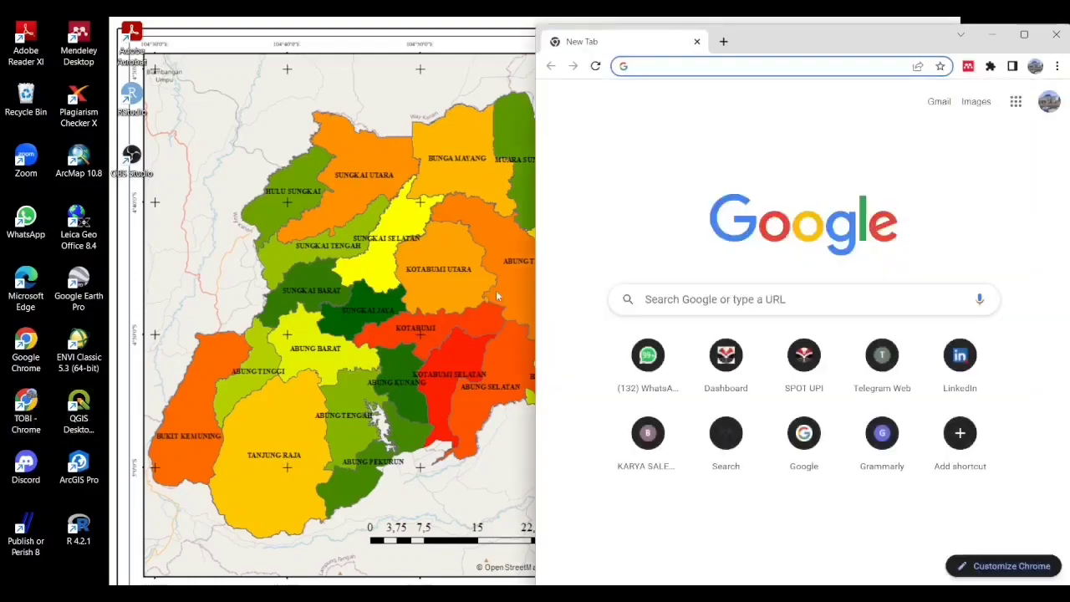
click(1024, 35)
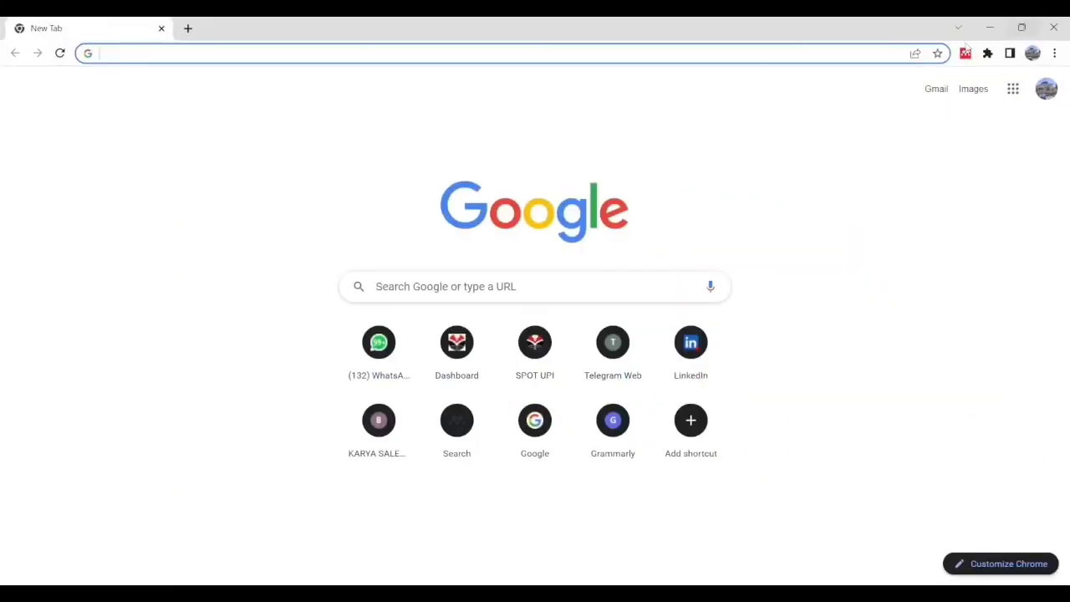
text(www.volcano.si.edu)
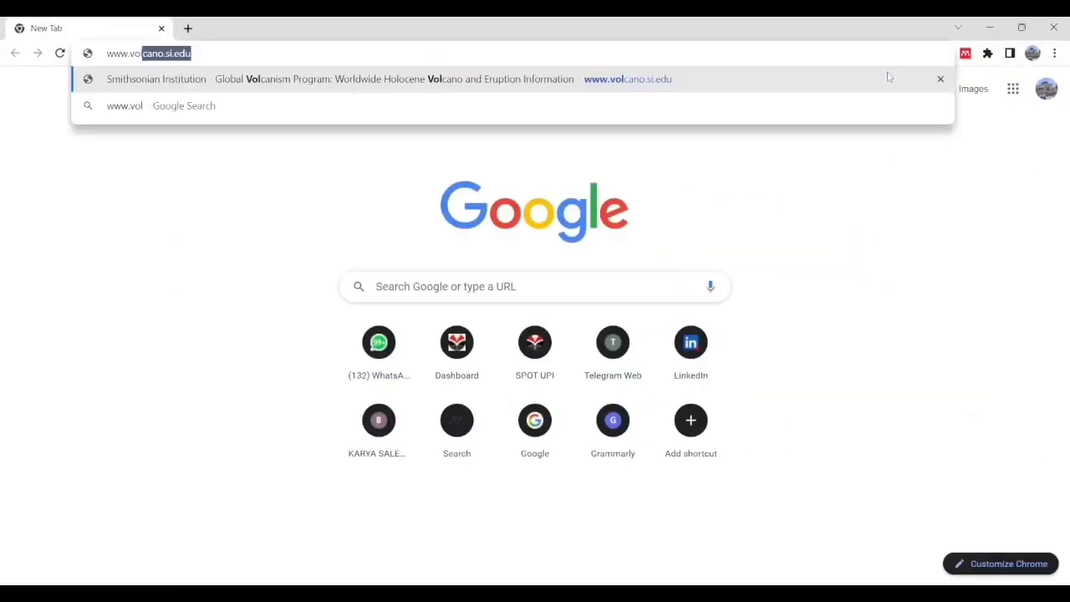
key(Return)
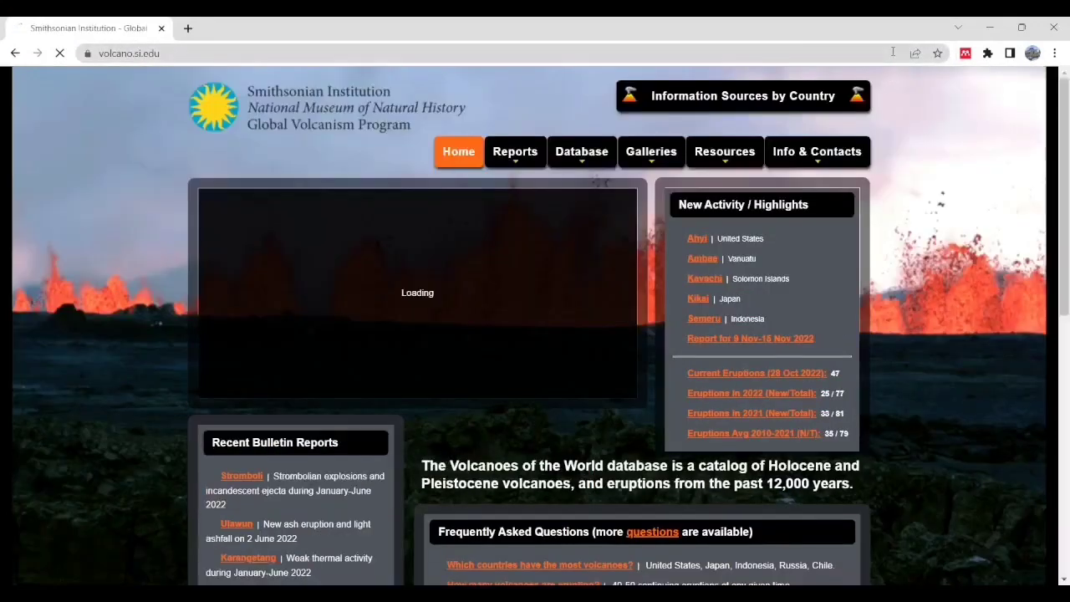
mouse_move(580, 154)
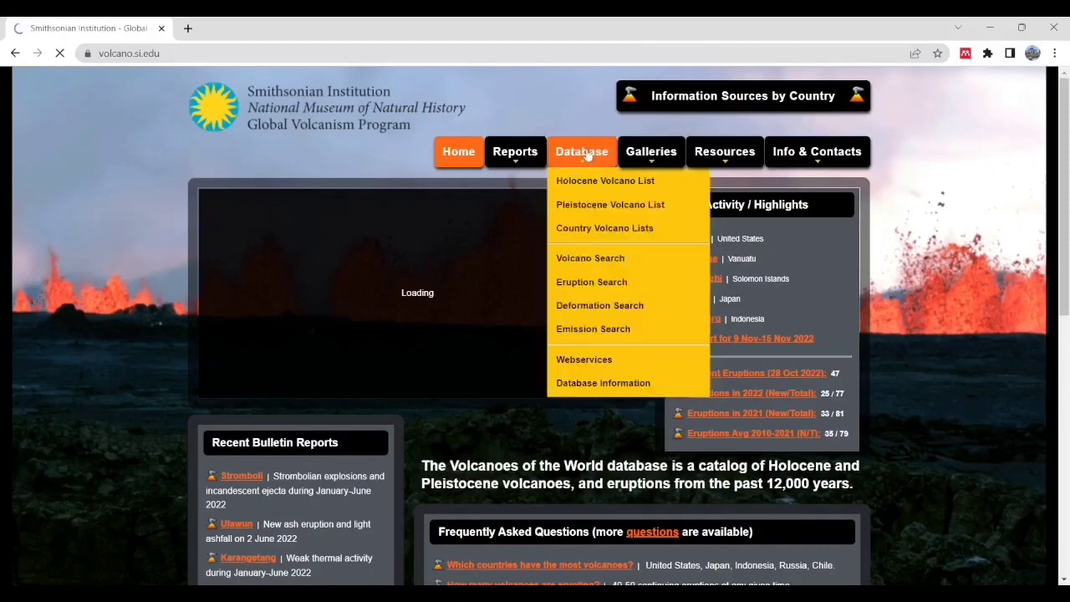
click(627, 282)
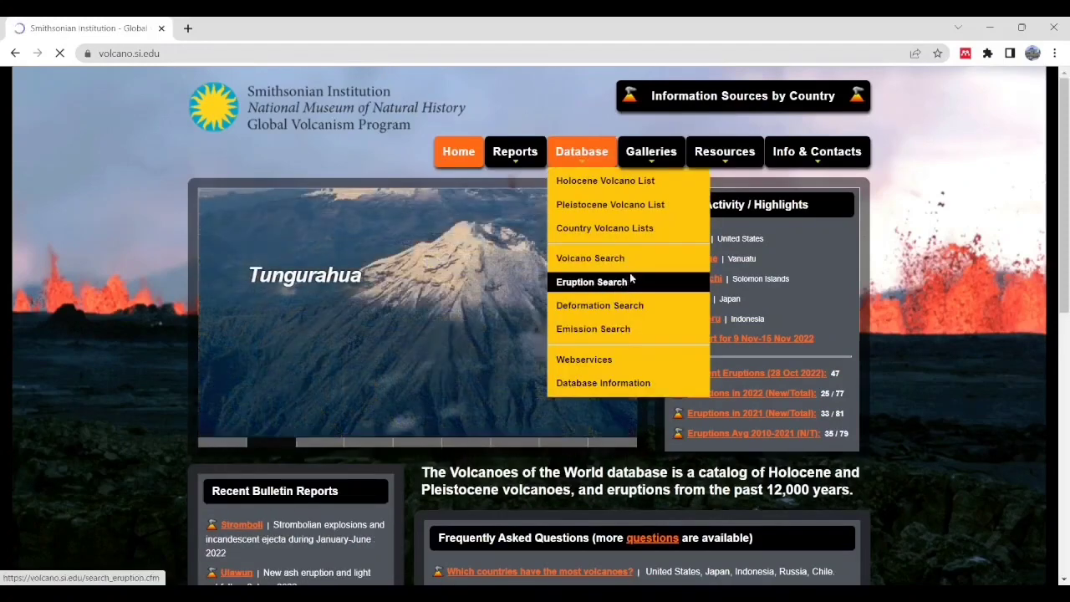
Search the database for eruptions with the category Confirmed Eruption and the country Indonesia
click(425, 389)
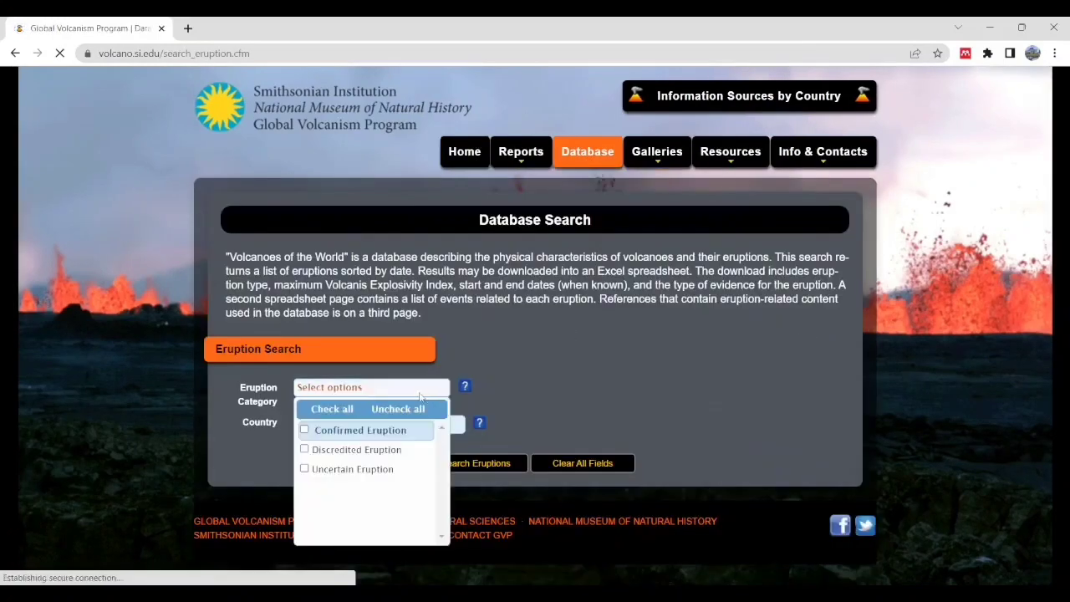
click(307, 431)
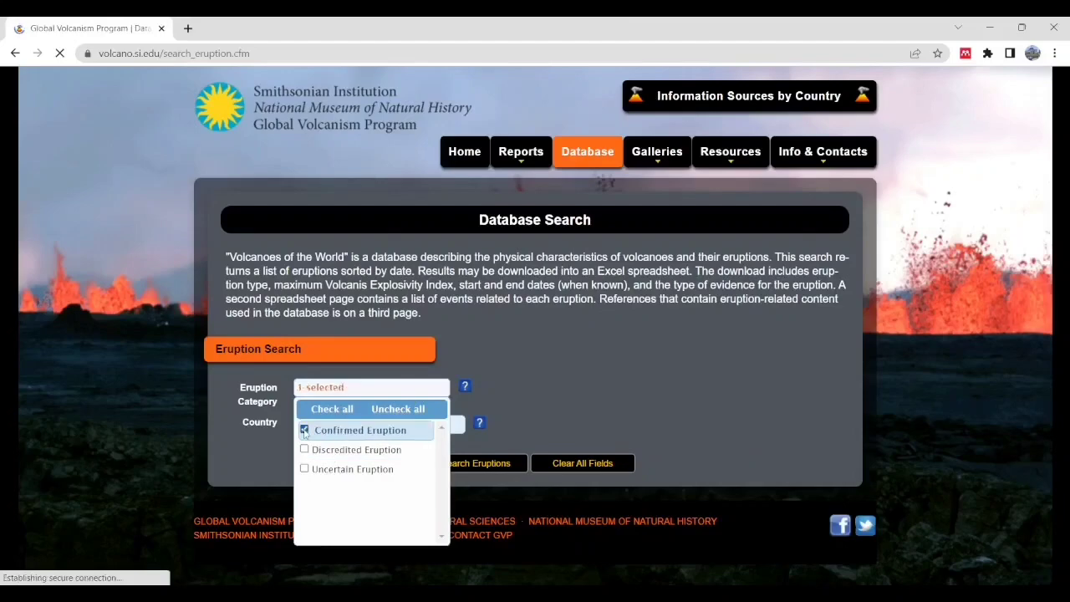
click(418, 389)
click(383, 427)
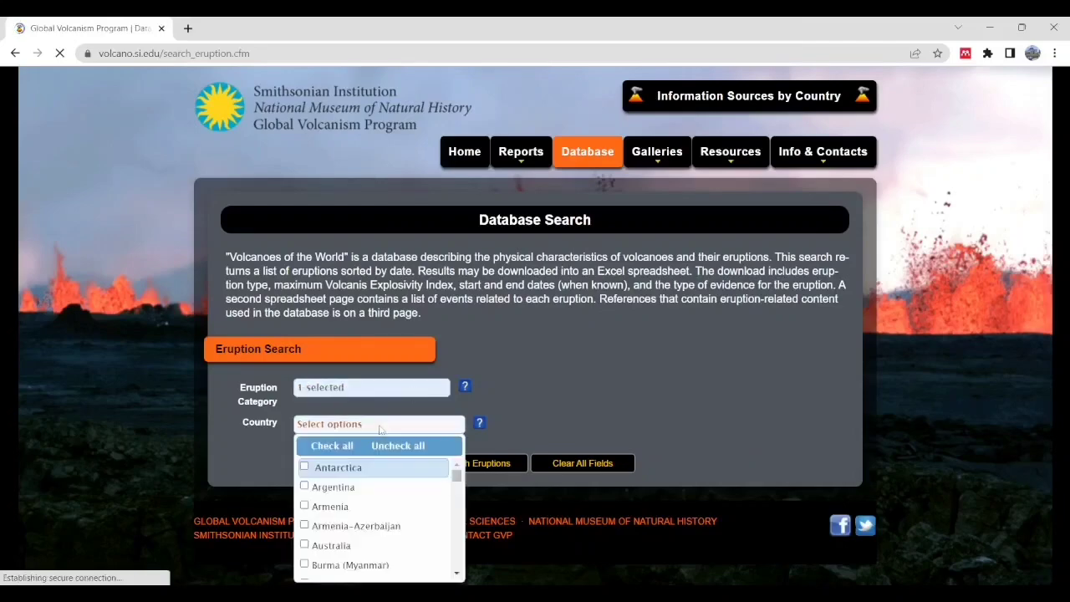
scroll(373, 526, down, 10)
scroll(373, 526, down, 4)
scroll(368, 523, up, 3)
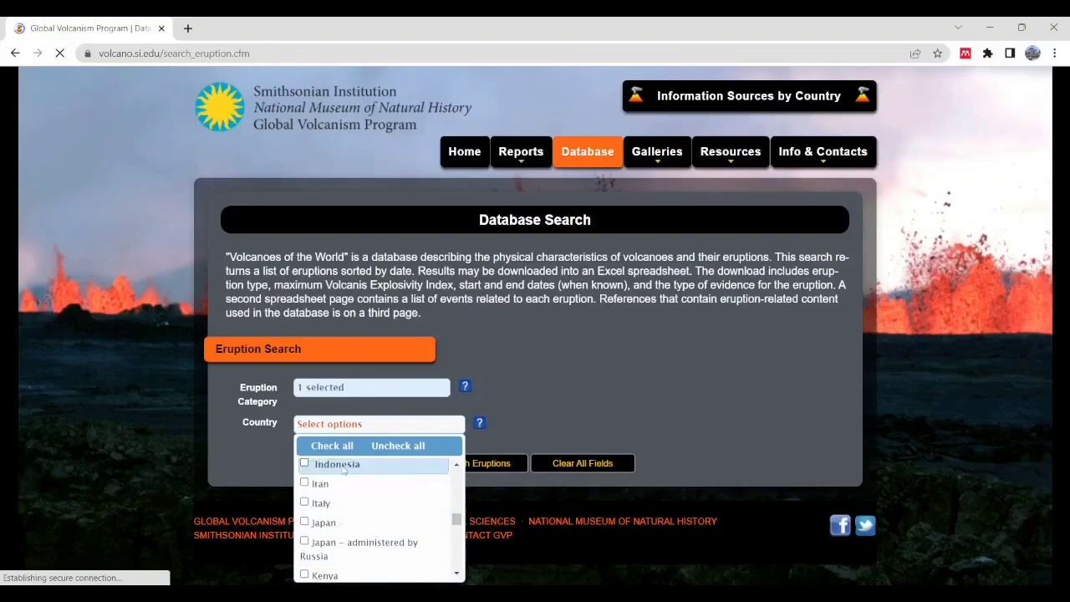
click(305, 465)
click(431, 424)
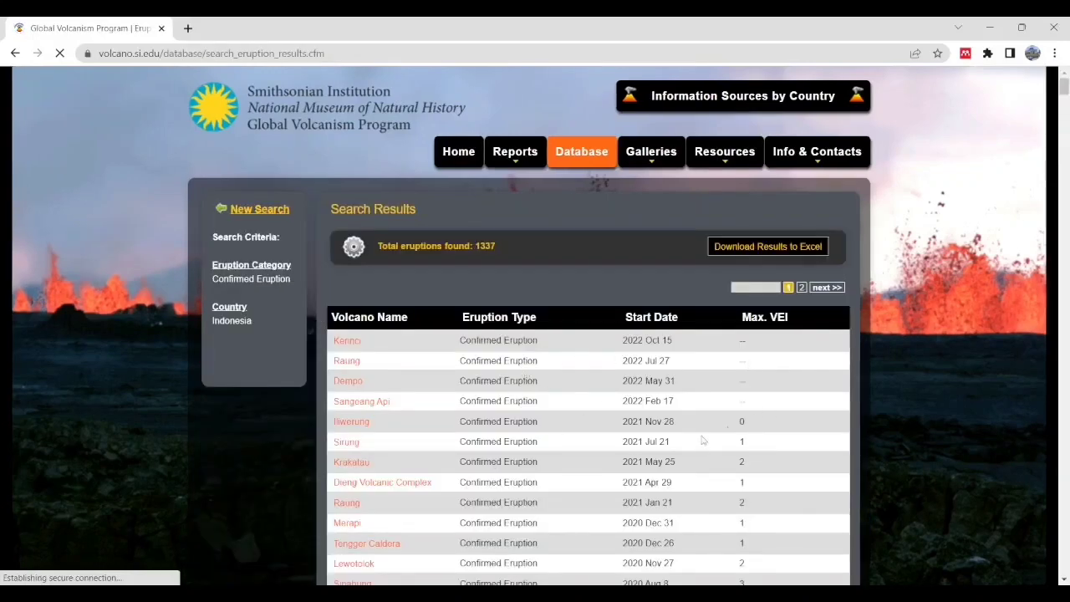
Download the eruption search results to Excel, open the GVP_Eruption_Results (1) workbook and enable editing
scroll(702, 381, down, 20)
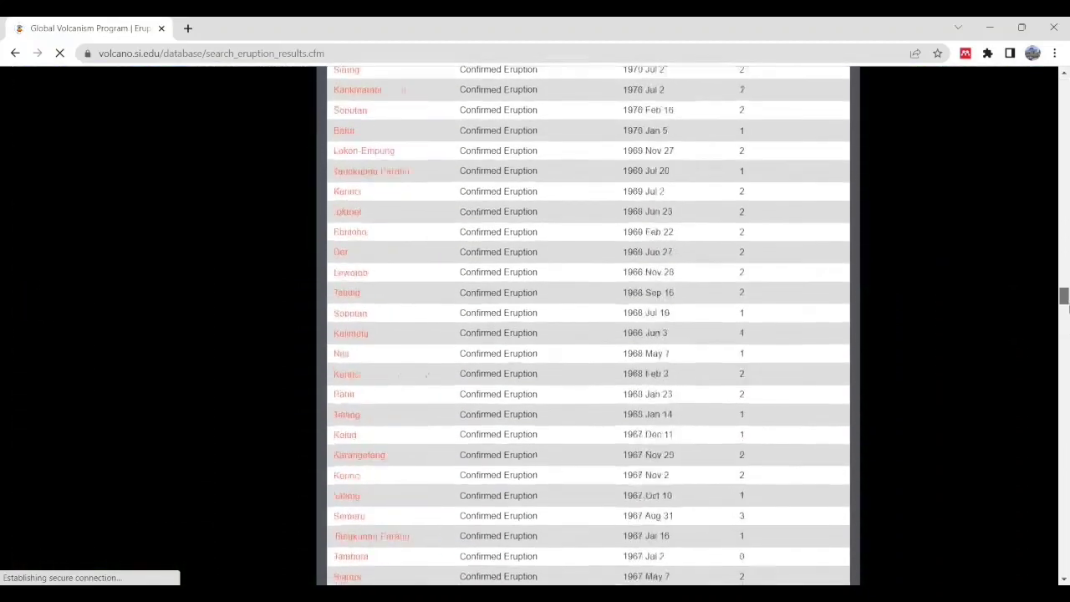
drag(1065, 297, 1058, 80)
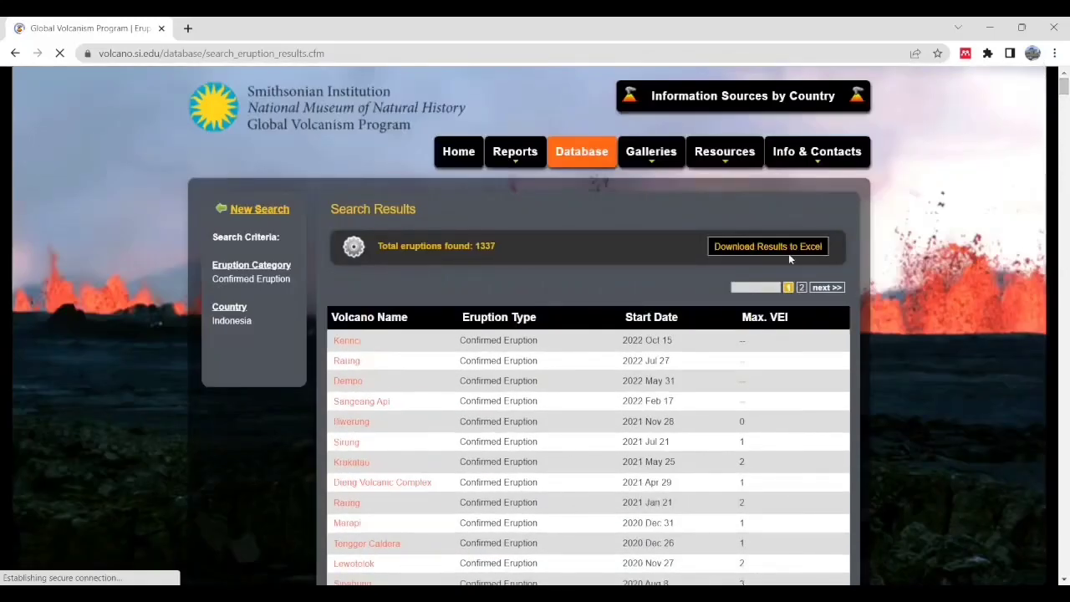
click(1001, 30)
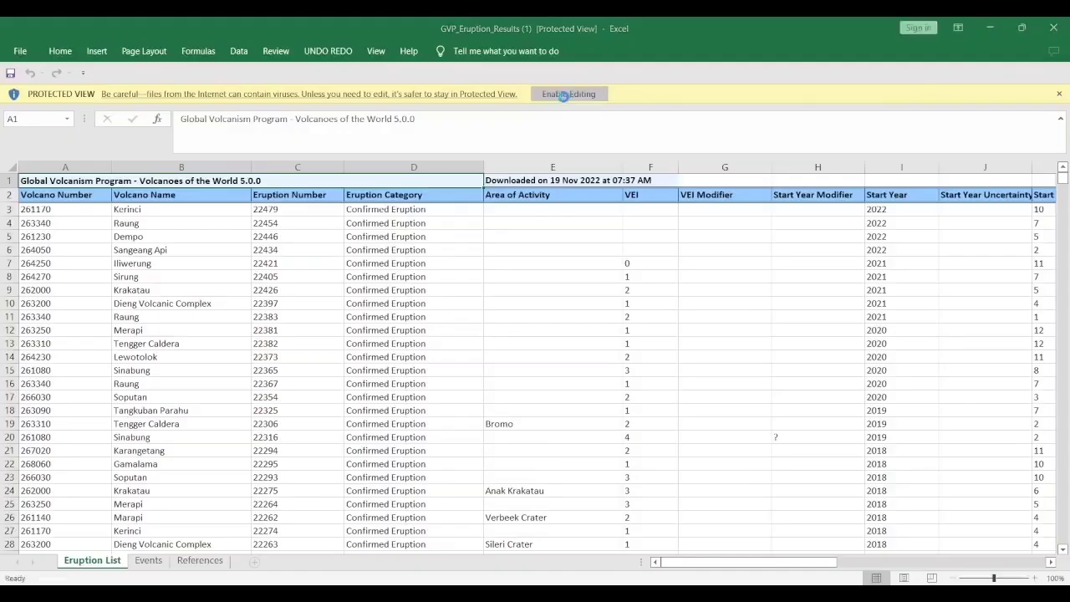
click(577, 95)
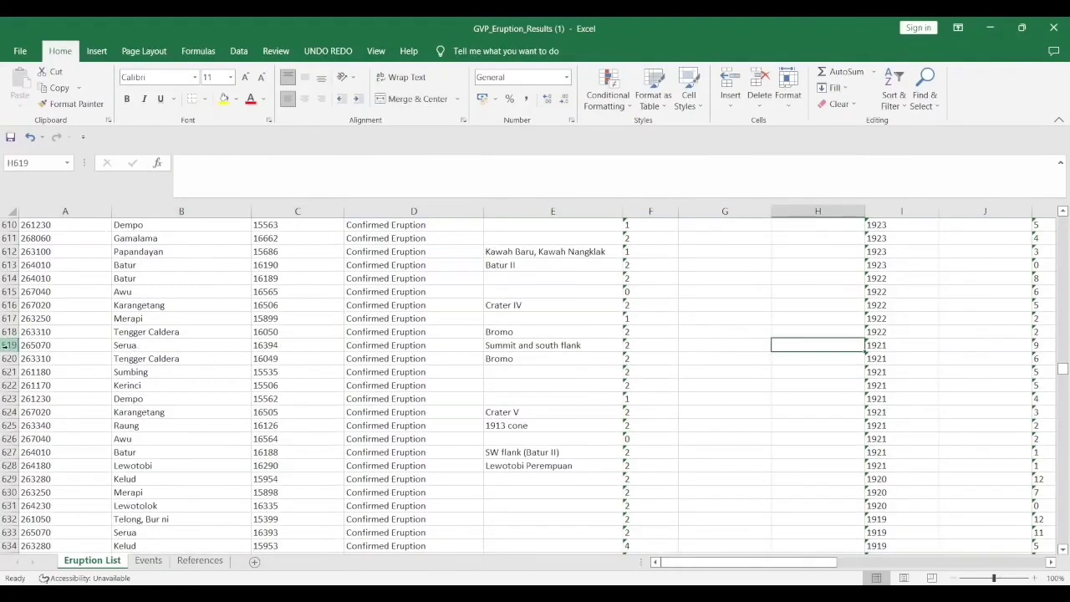
Delete the contents of all eruption records from row 619 down, keeping only start years 1922 to 2022
click(29, 346)
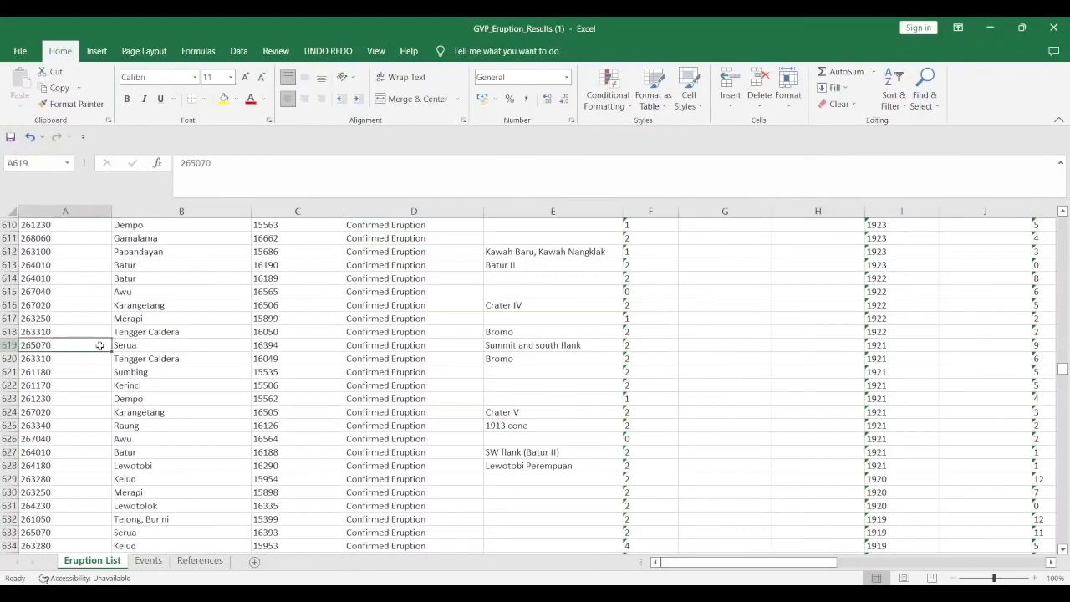
drag(100, 346, 719, 490)
key(ctrl+shift+Right)
key(ctrl+shift+Down)
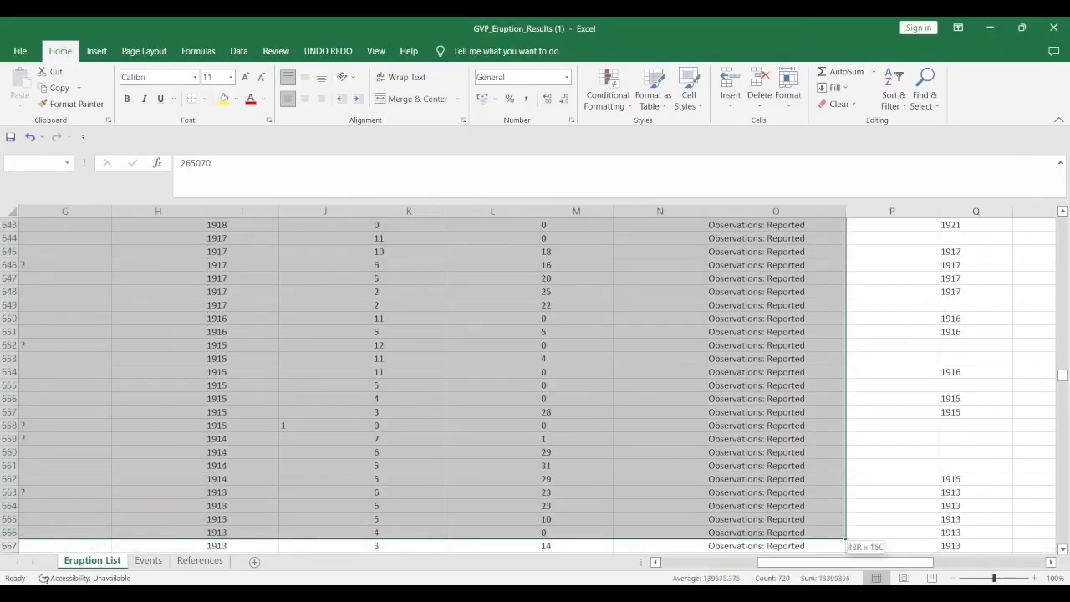
key(Delete)
click(704, 412)
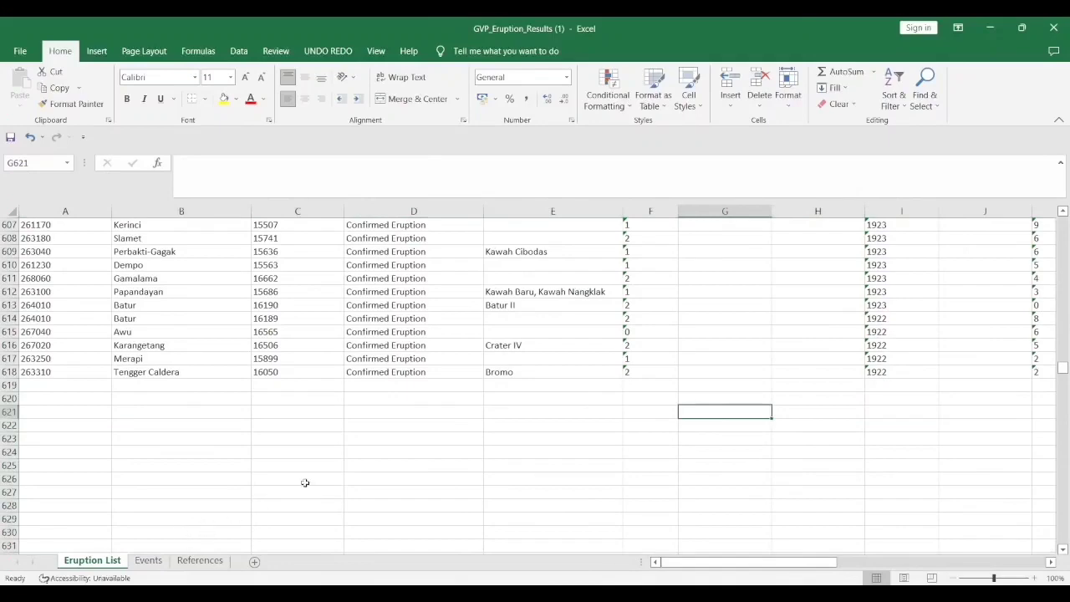
scroll(267, 544, up, 9)
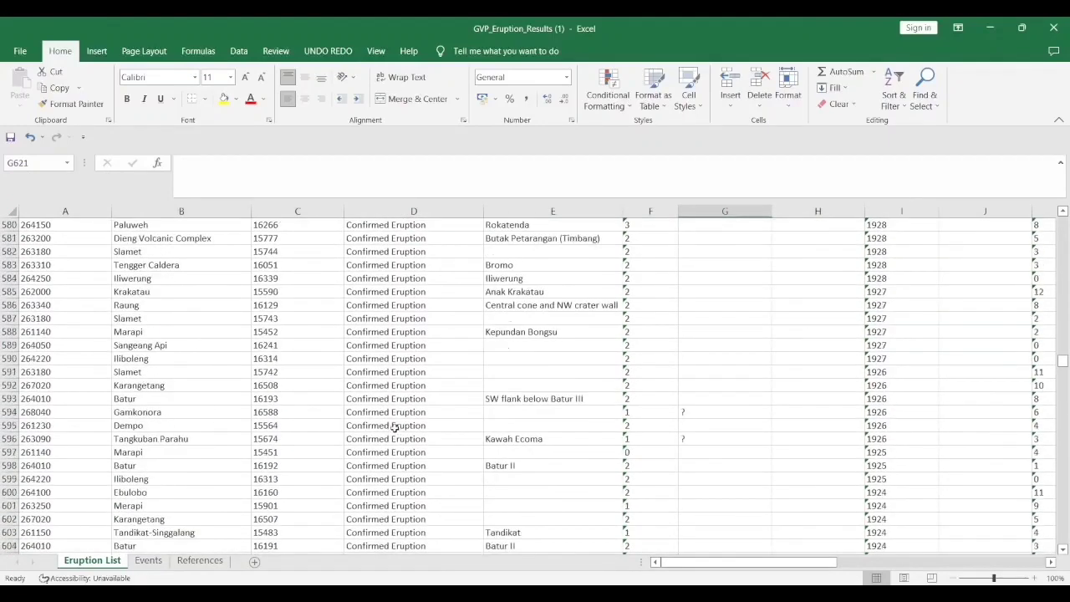
scroll(688, 513, down, 7)
click(892, 455)
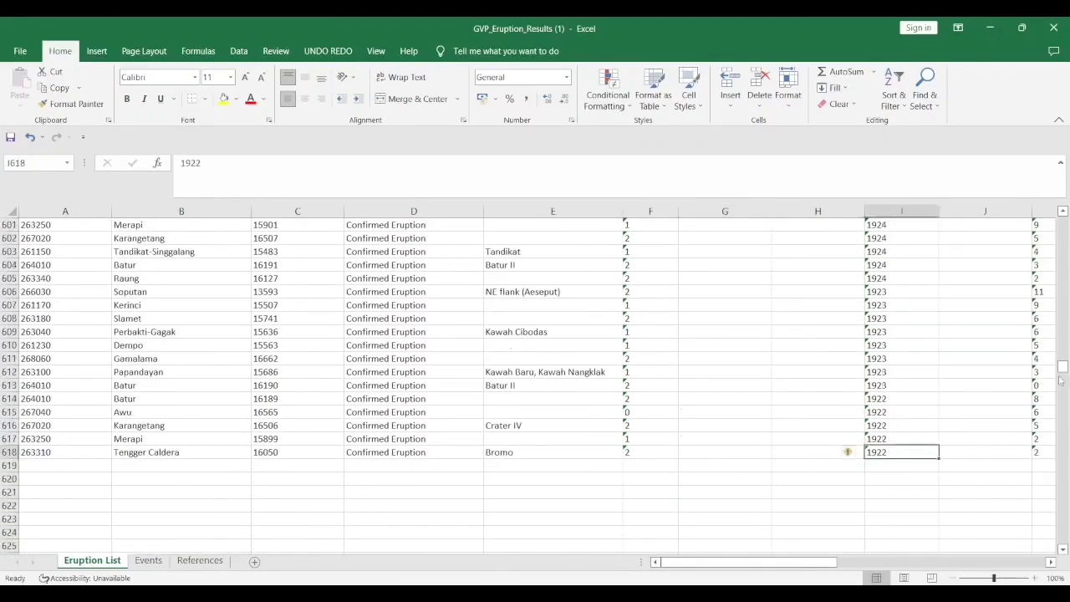
drag(1062, 368, 1058, 160)
click(919, 254)
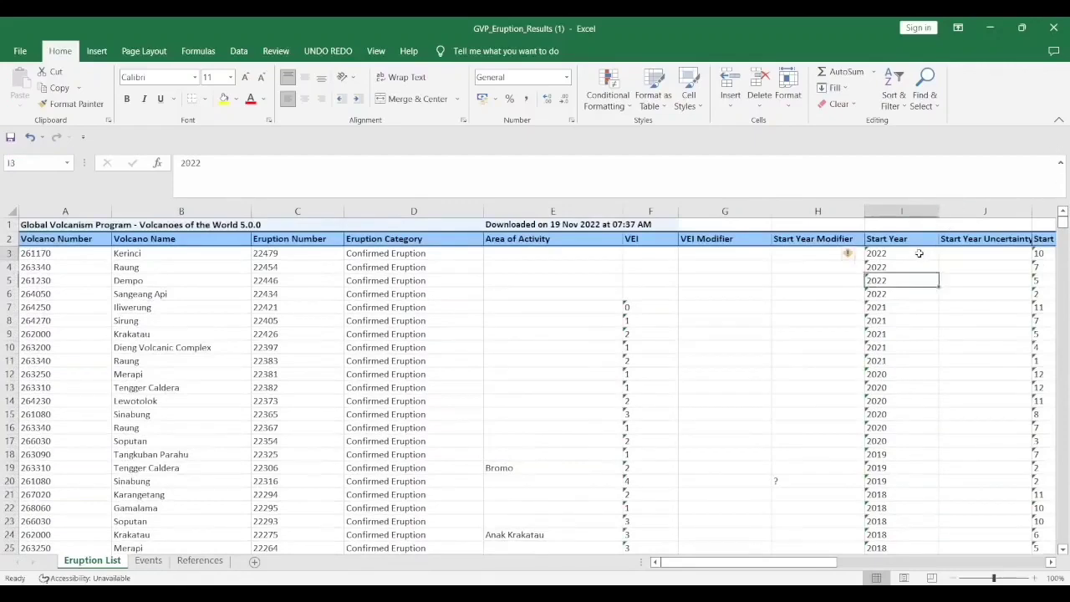
Add a new sheet after Eruption List and name it Letusan Gunung
click(255, 564)
double_click(148, 560)
text(Letusan Gunu)
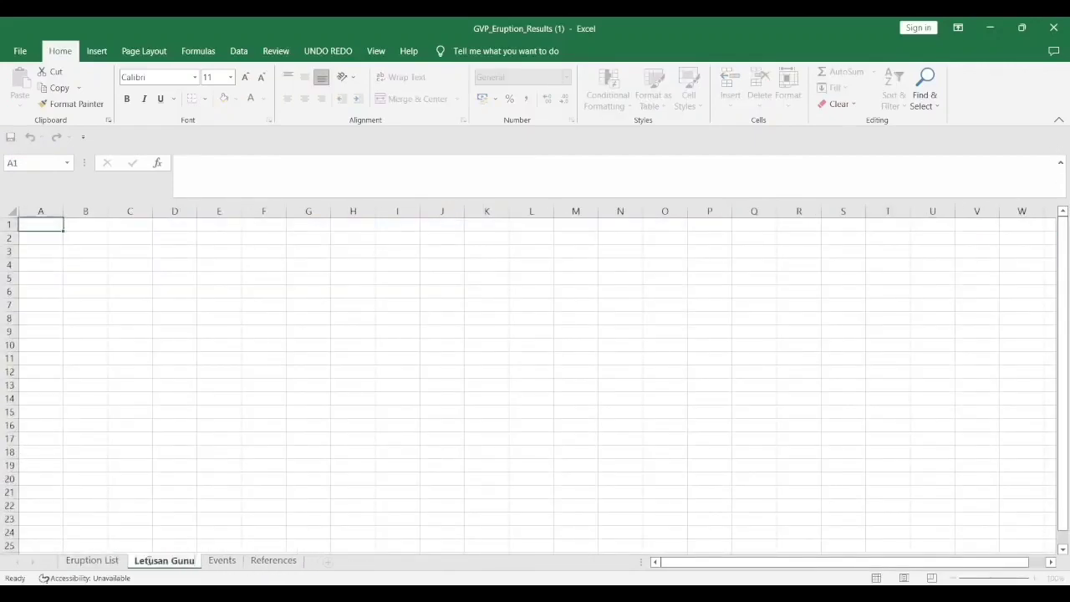
text(ng)
key(Return)
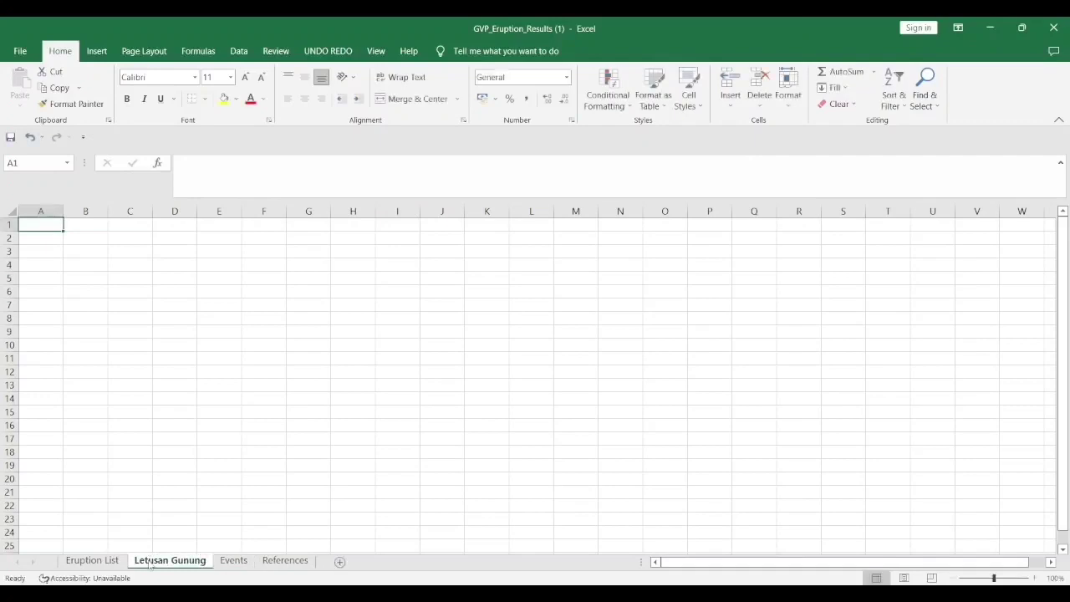
Copy the Volcano Name column with its header from Eruption List into column A of Letusan Gunung
click(92, 560)
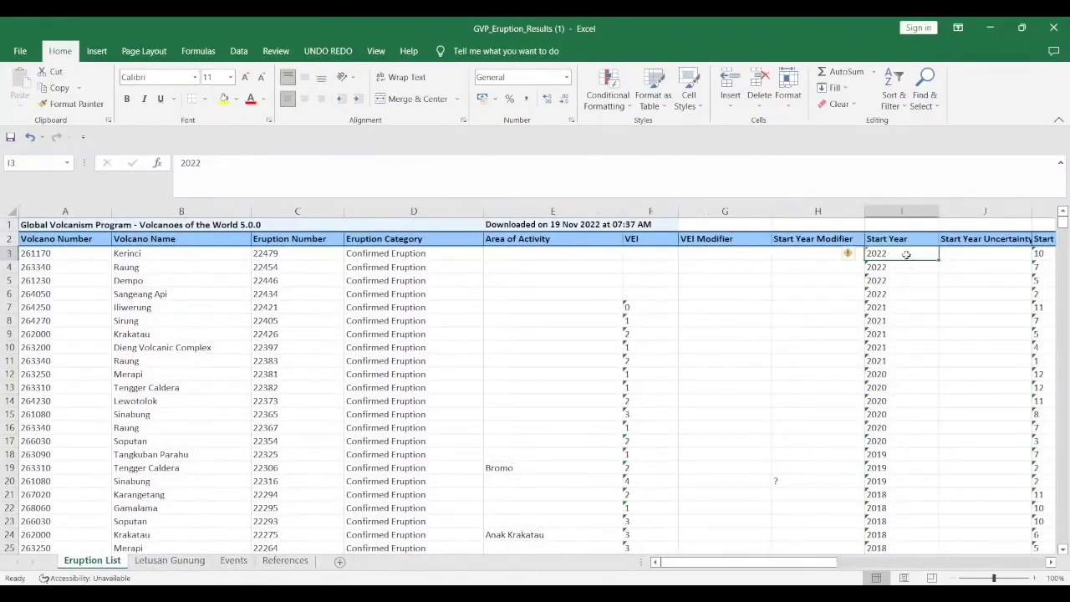
click(155, 242)
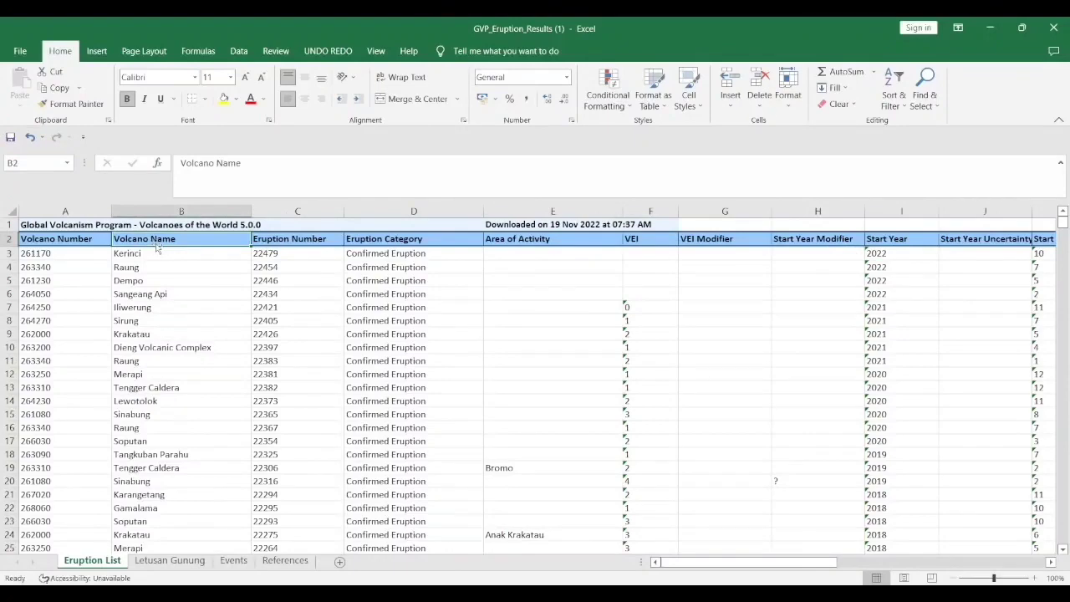
key(ctrl+shift+Down)
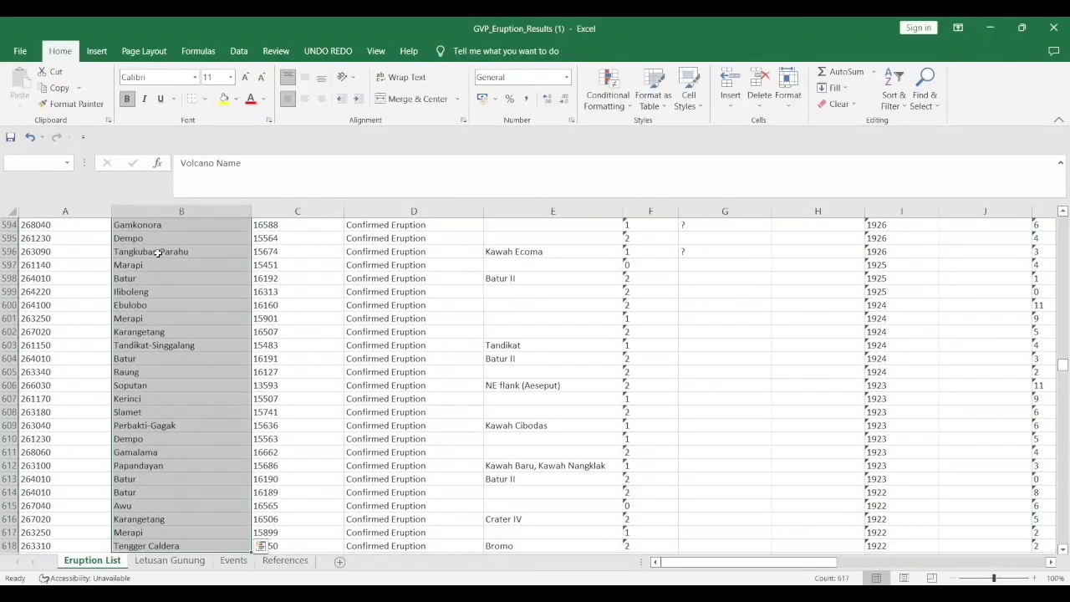
right_click(158, 253)
click(187, 276)
scroll(185, 273, up, 8)
scroll(185, 273, up, 20)
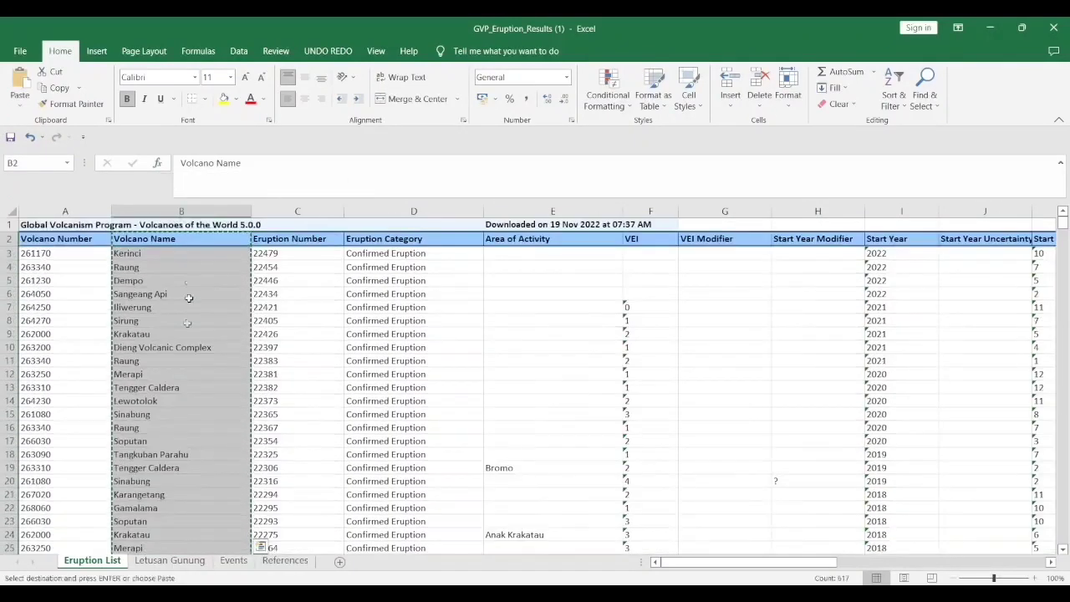
click(172, 562)
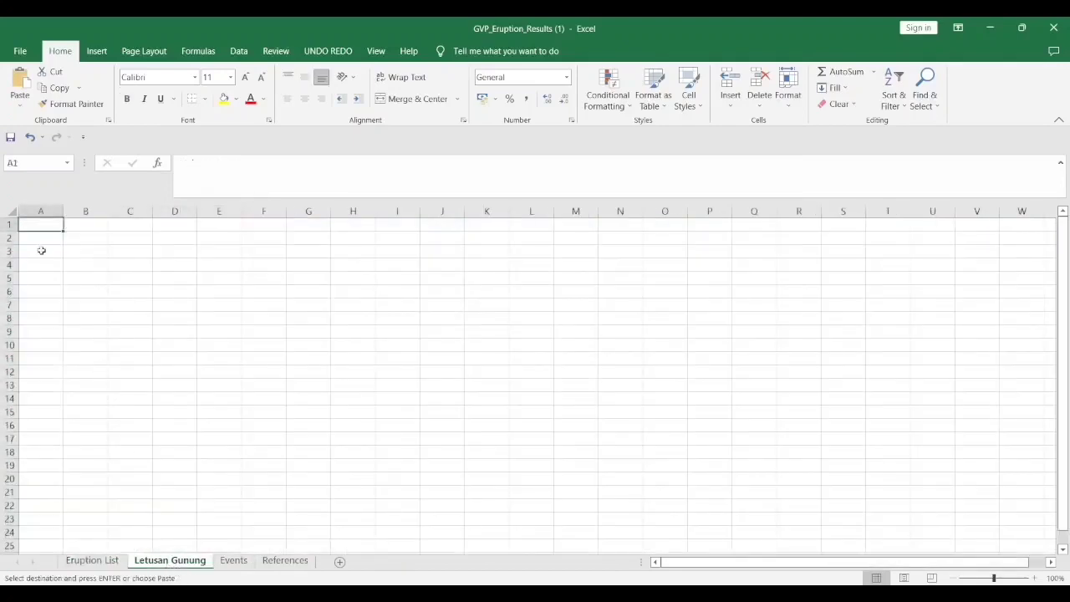
key(ctrl+v)
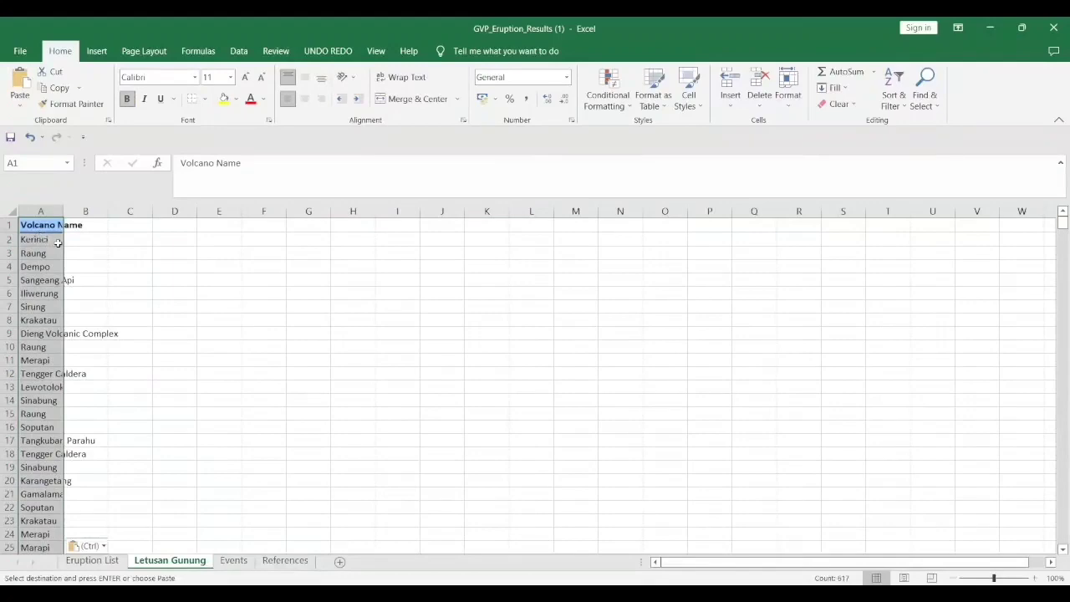
Copy the Start Year column with its header from Eruption List into column B of Letusan Gunung
click(93, 560)
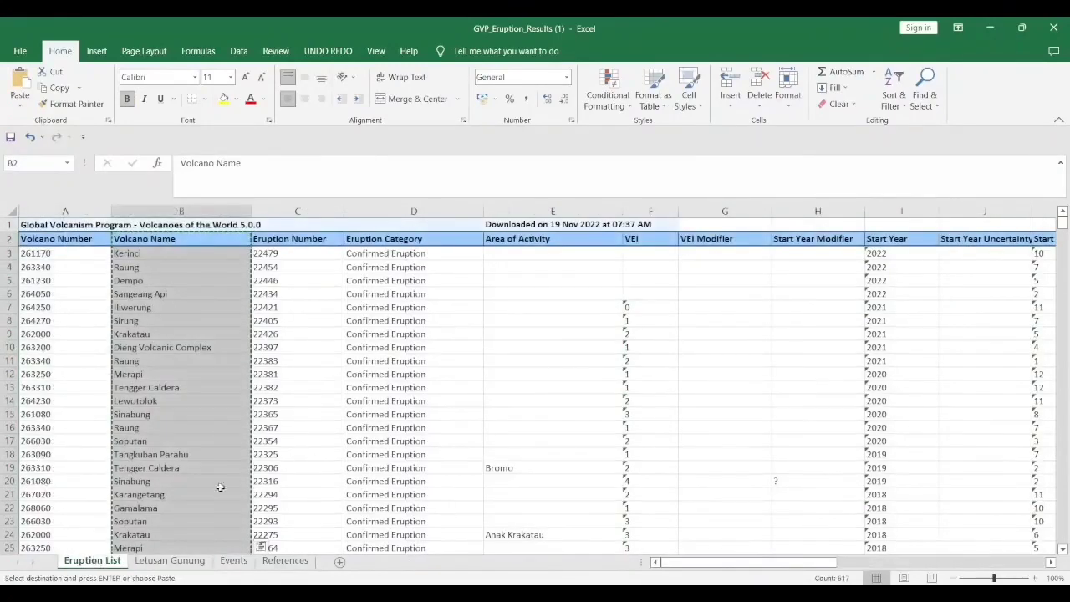
drag(700, 561, 783, 559)
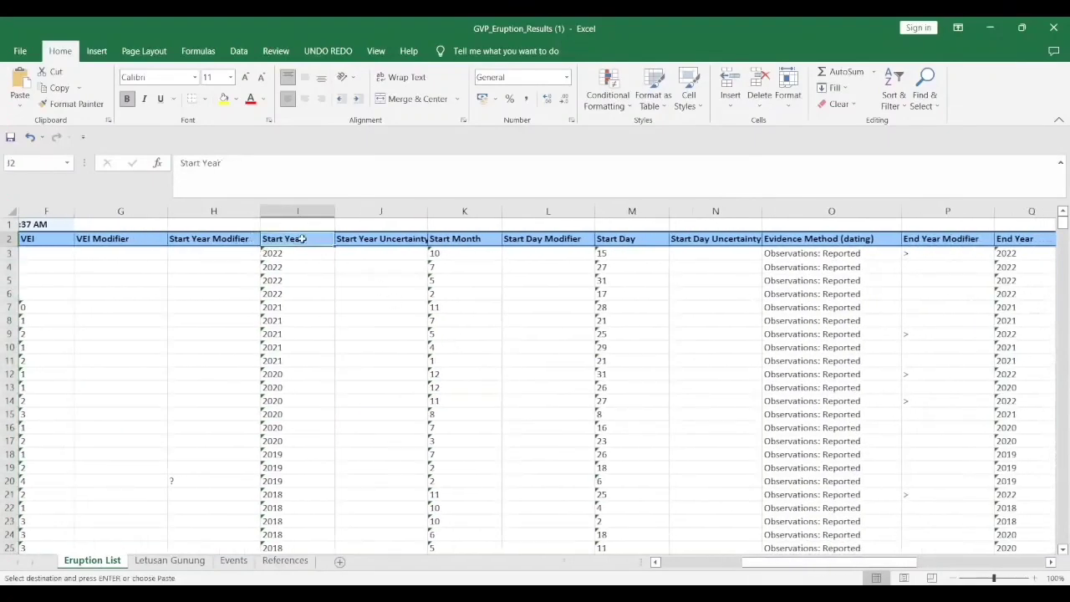
key(ctrl+shift+Down)
right_click(285, 238)
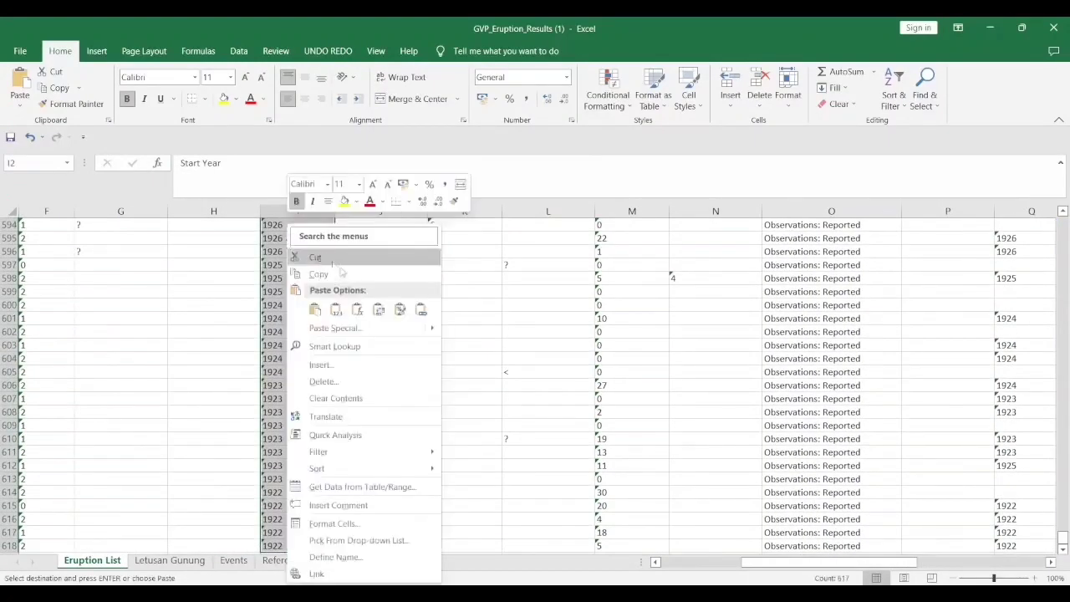
click(341, 272)
key(ctrl+BackSpace)
click(170, 560)
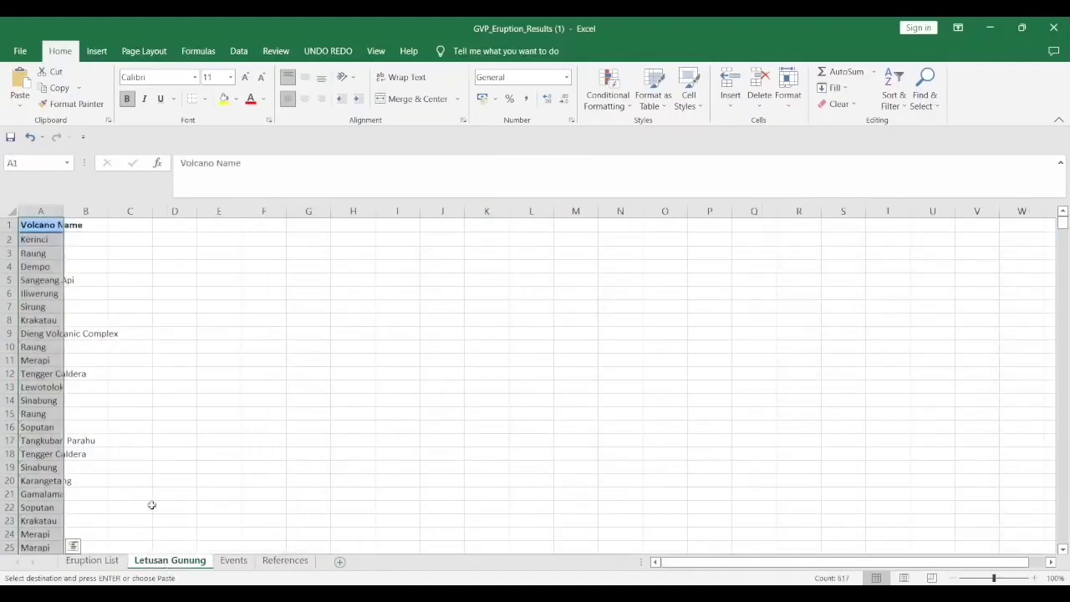
click(96, 227)
key(ctrl+v)
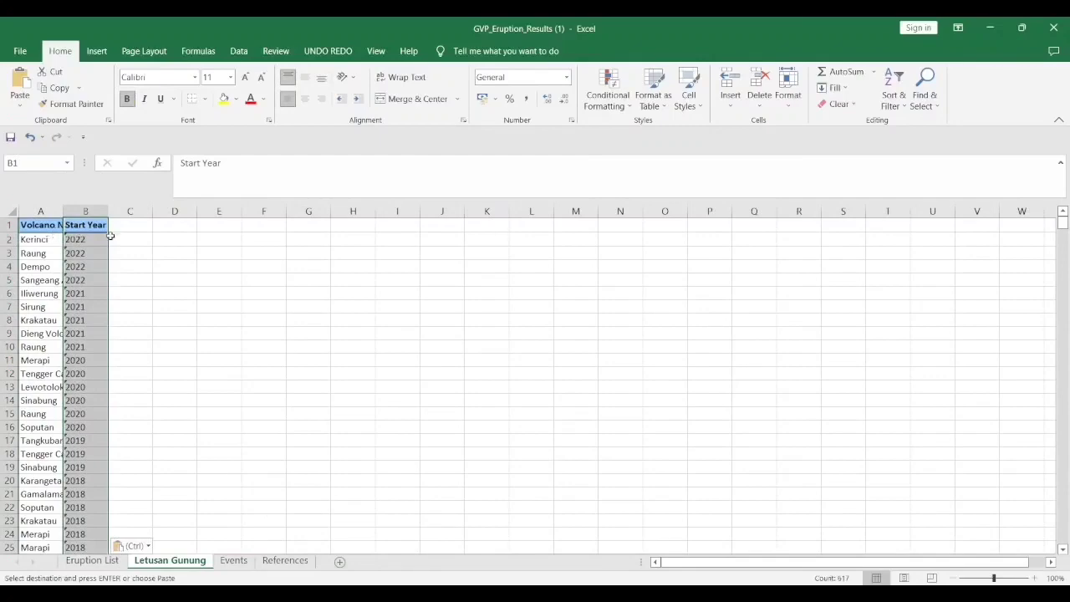
click(125, 229)
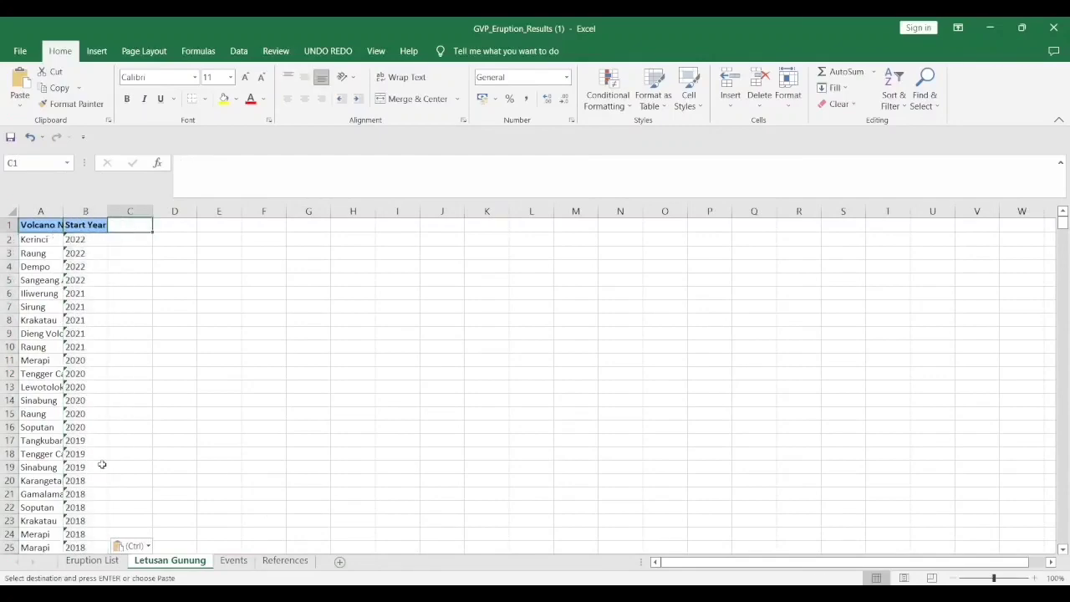
Copy the Start Month column with its header from Eruption List into column C of Letusan Gunung
click(106, 563)
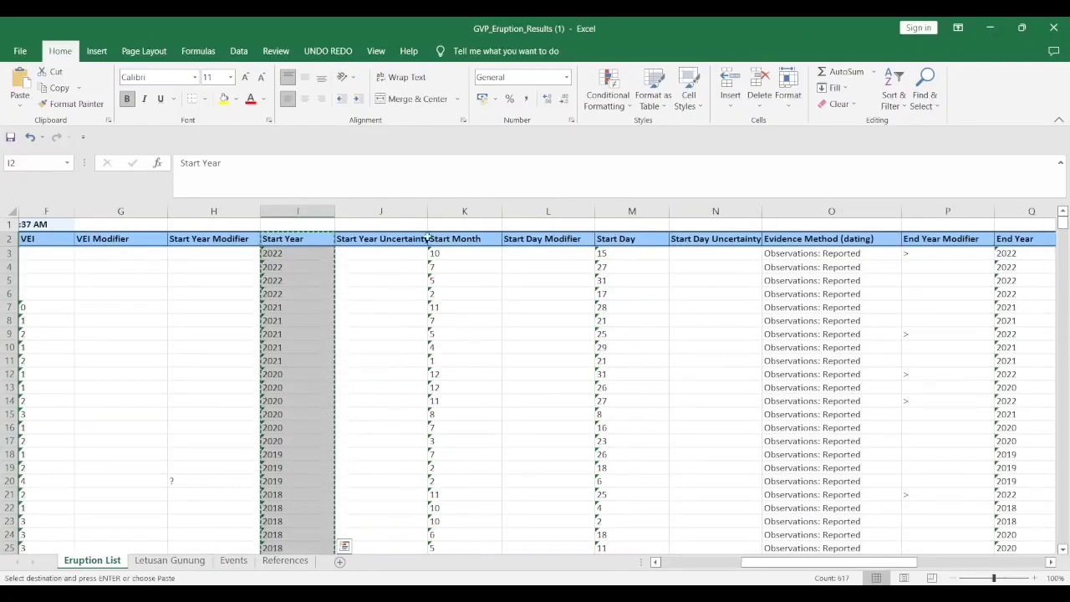
click(456, 239)
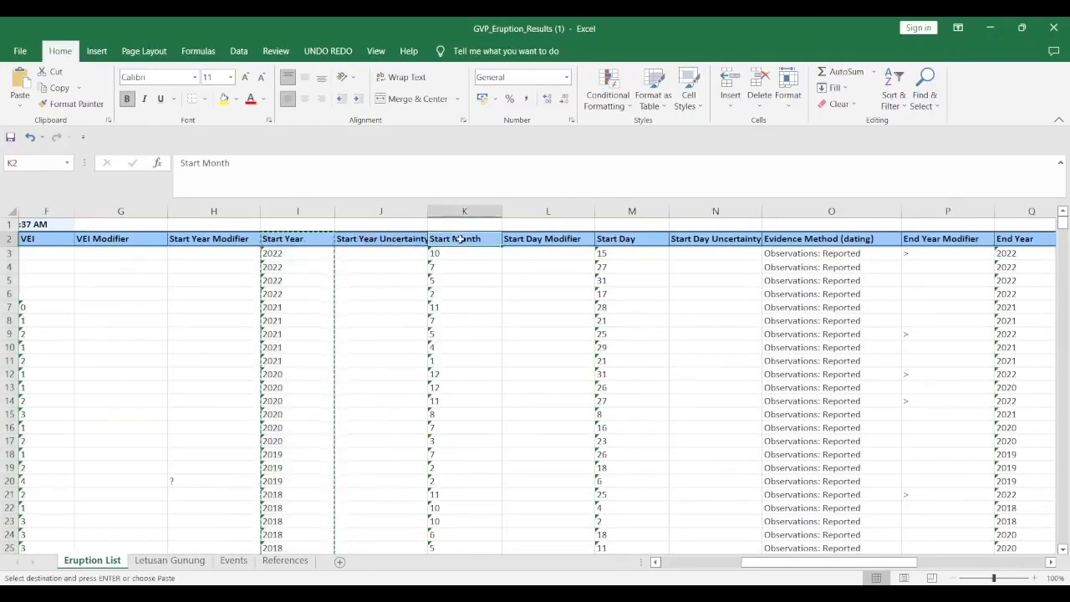
key(ctrl+shift+Down)
right_click(460, 239)
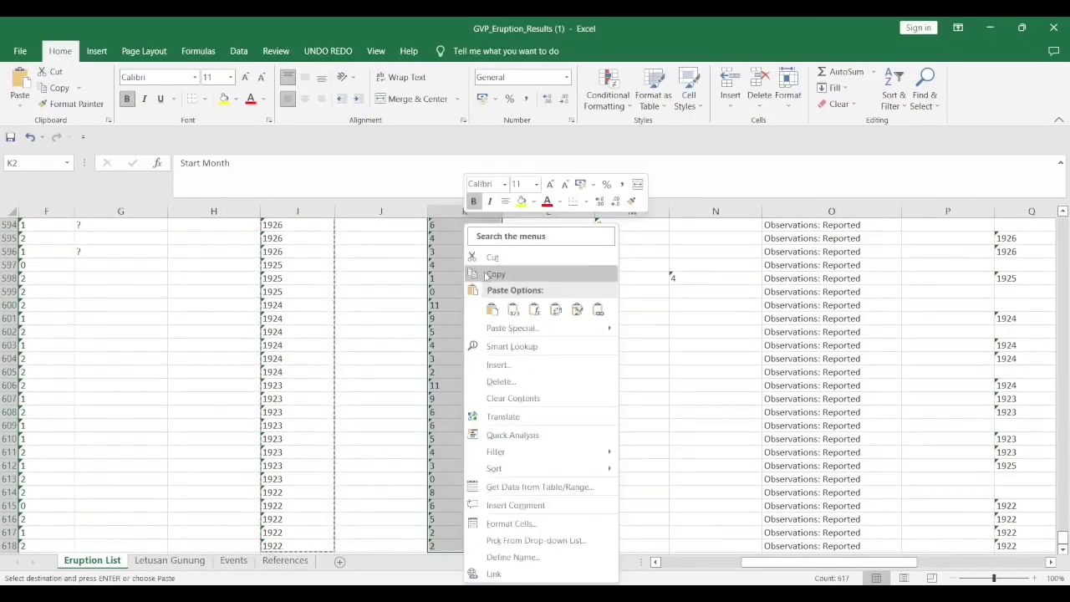
click(489, 274)
click(169, 560)
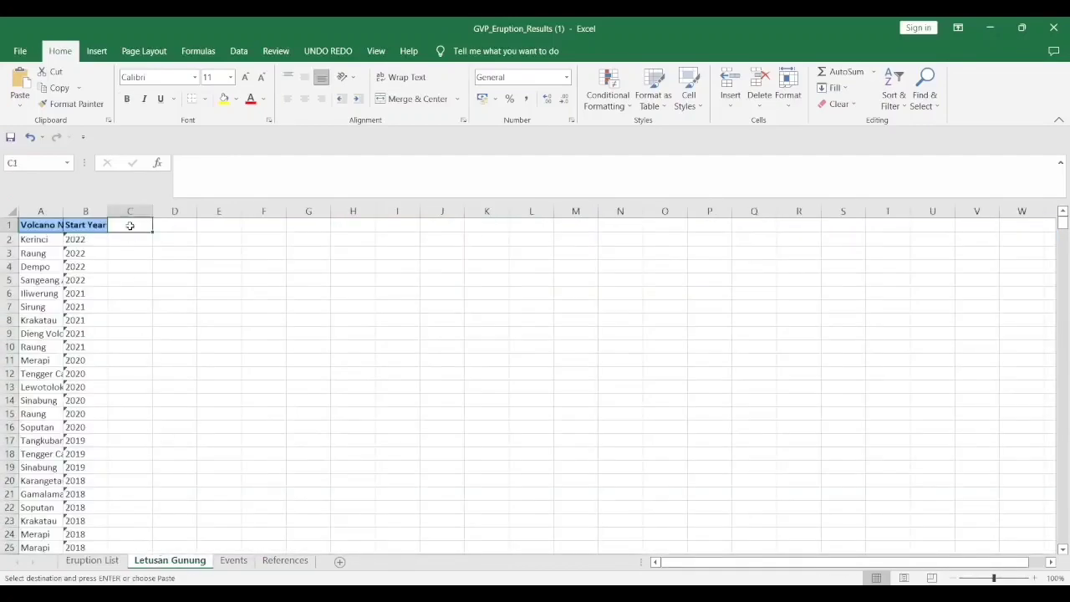
key(ctrl+v)
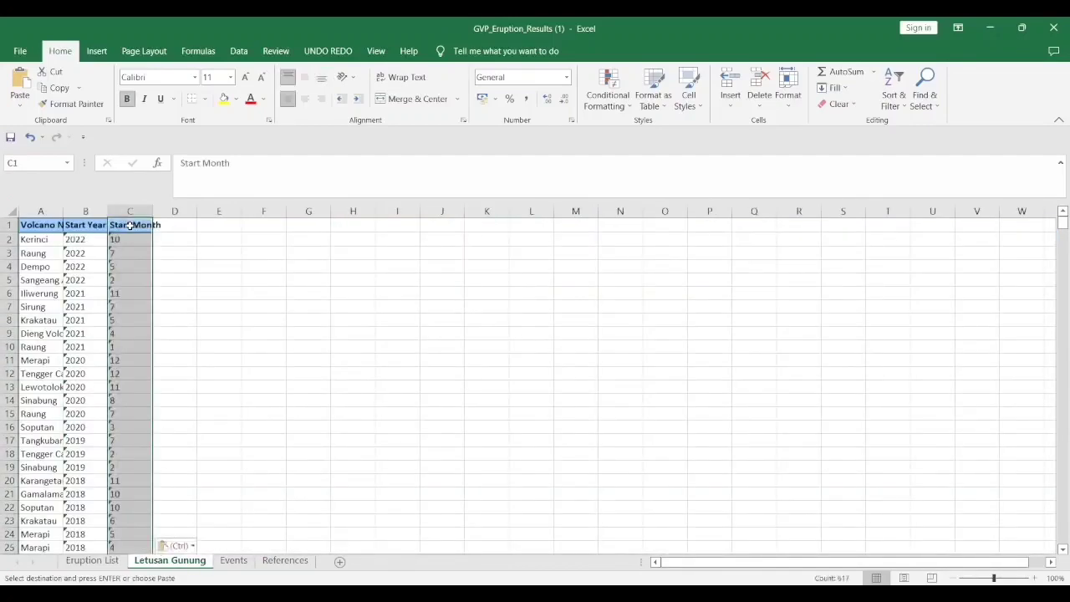
Copy the Start Day column with its header from Eruption List into column D of Letusan Gunung
click(92, 560)
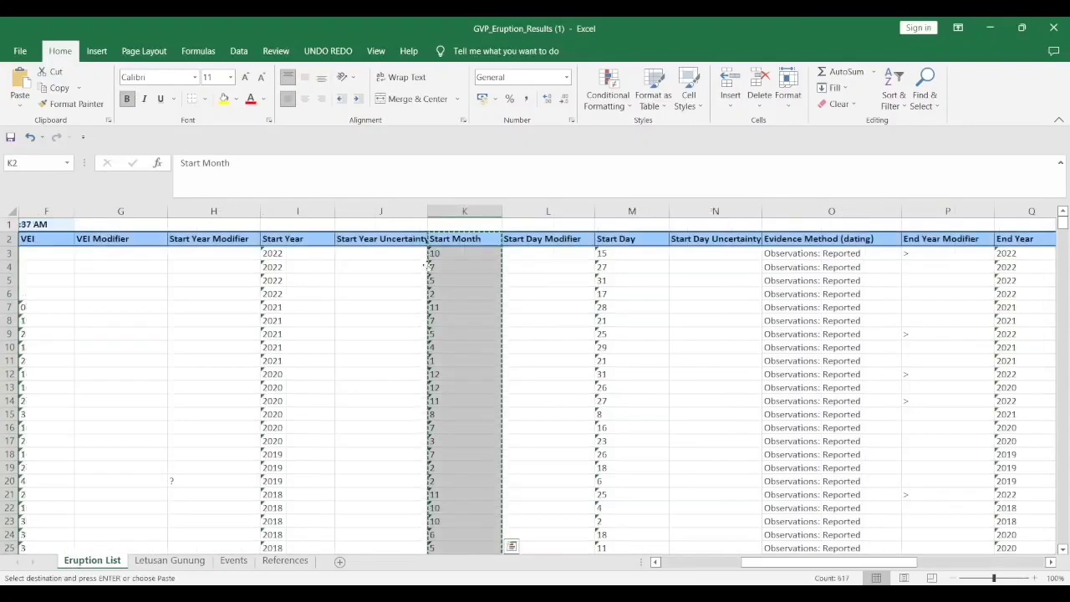
click(606, 239)
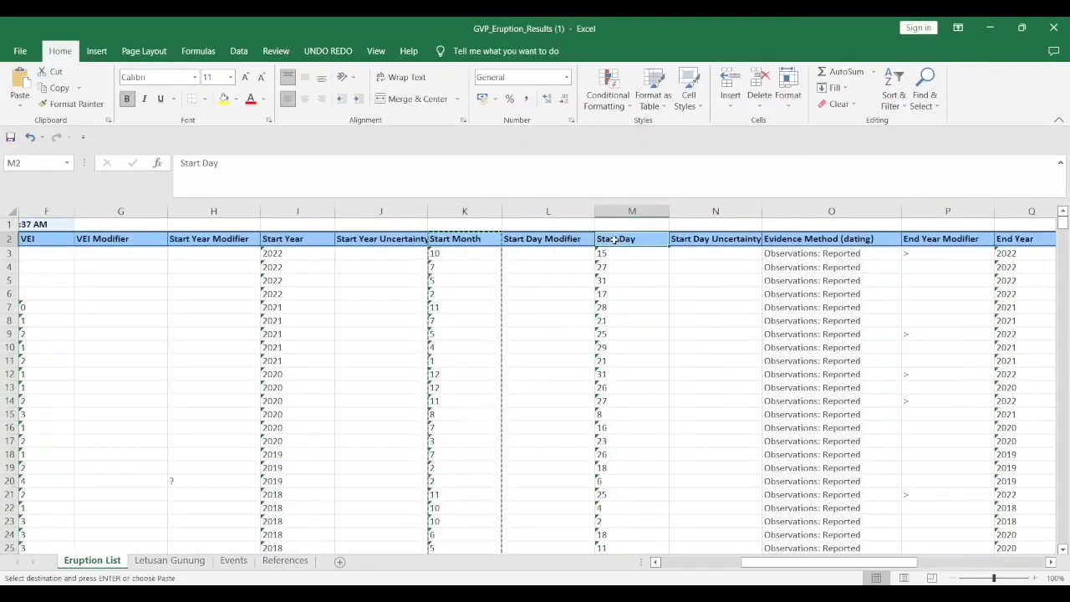
key(ctrl+shift+Down)
right_click(637, 249)
click(659, 274)
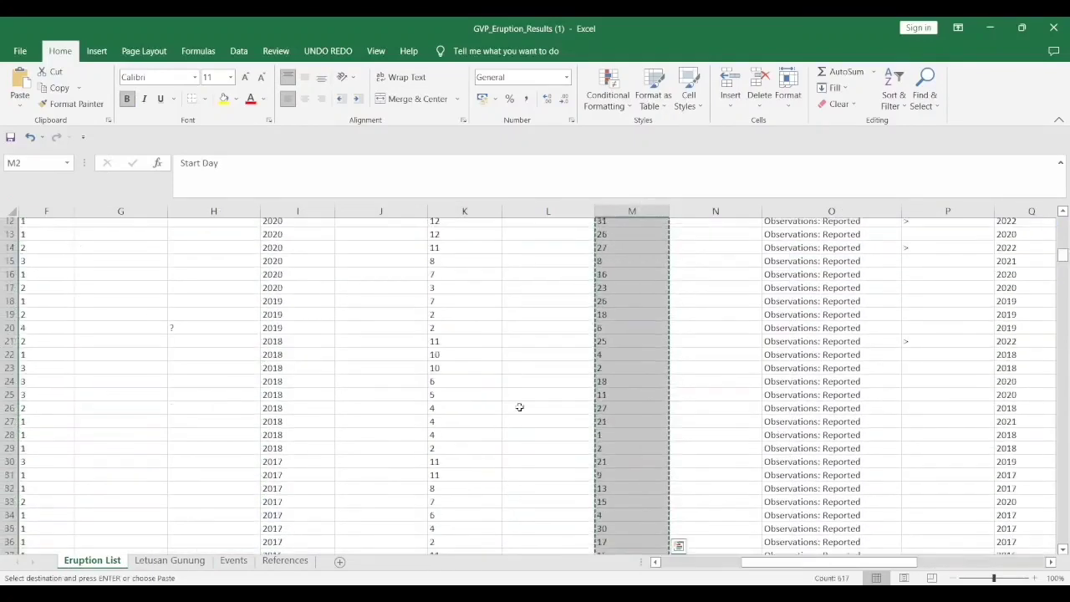
click(170, 560)
click(170, 226)
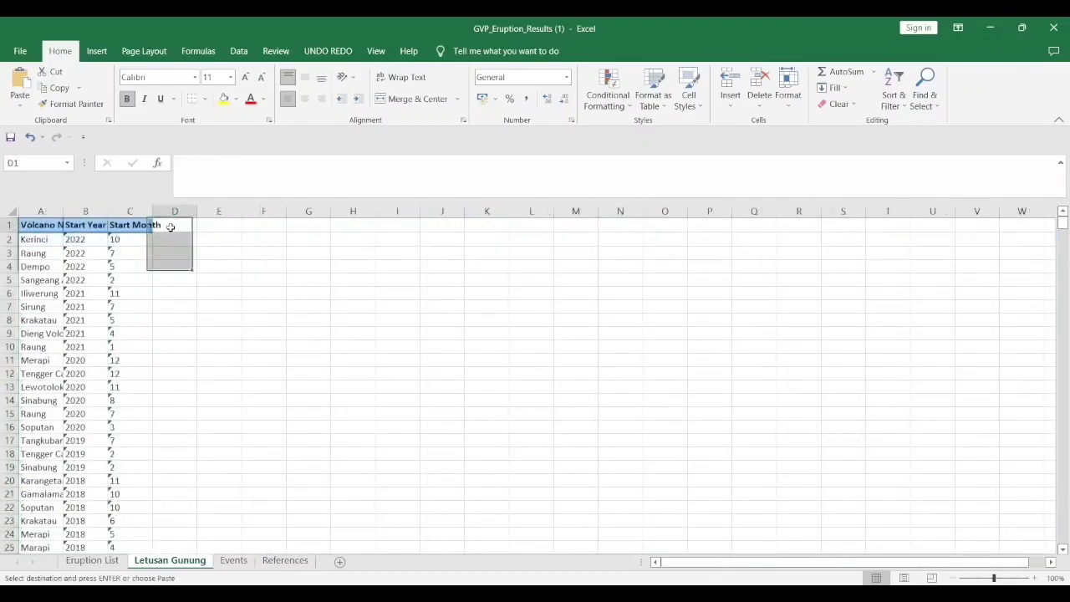
key(ctrl+v)
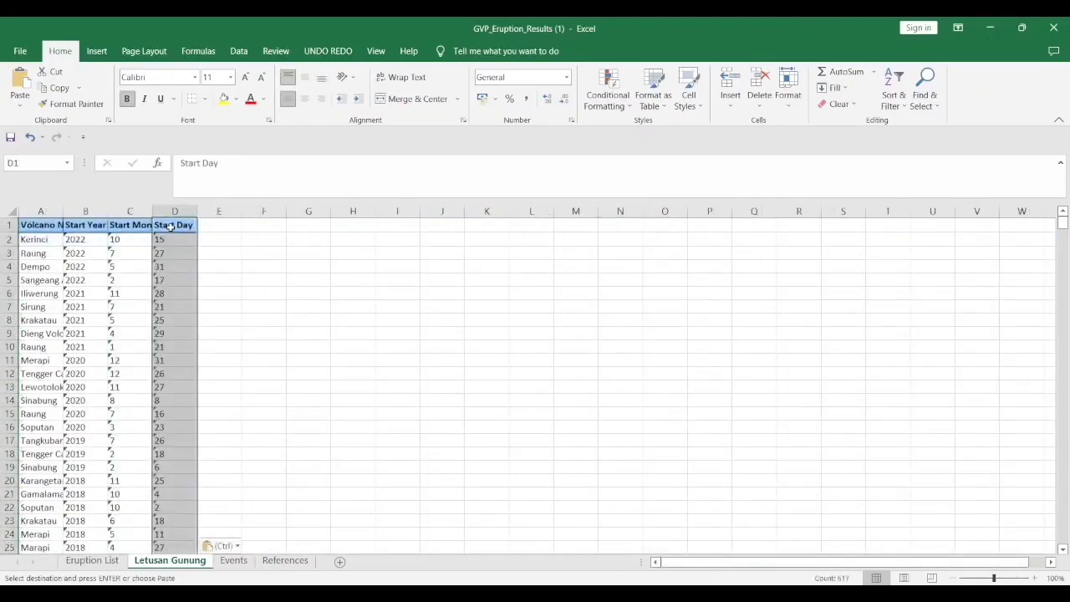
Copy the Latitude column with its header from Eruption List into column F of Letusan Gunung, leaving column E empty
click(92, 561)
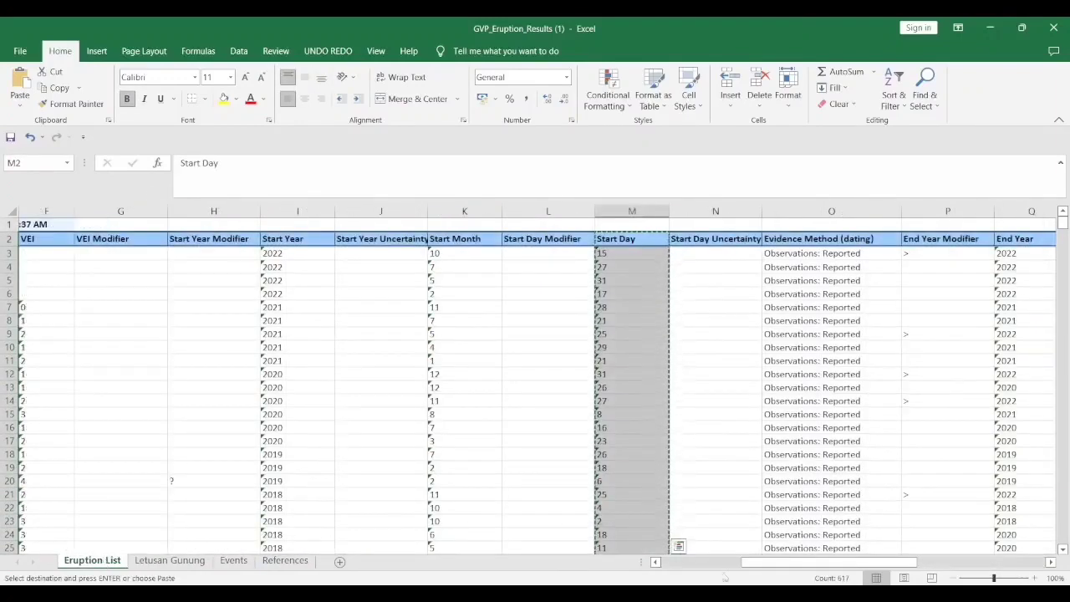
drag(836, 561, 970, 562)
click(882, 238)
key(ctrl+shift+Down)
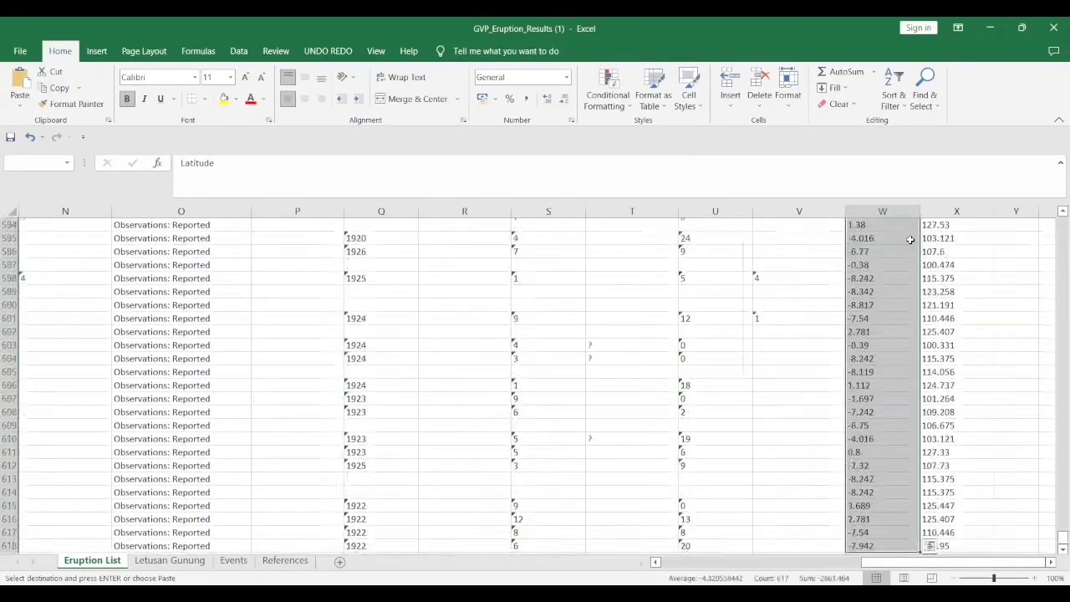
right_click(868, 352)
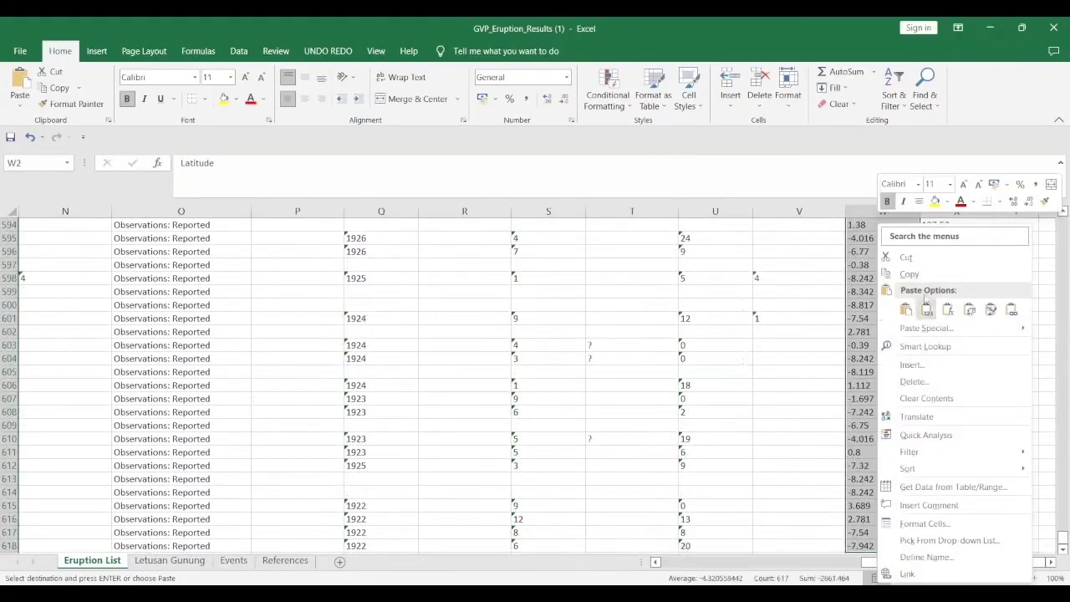
click(910, 275)
key(ctrl+Up)
click(170, 560)
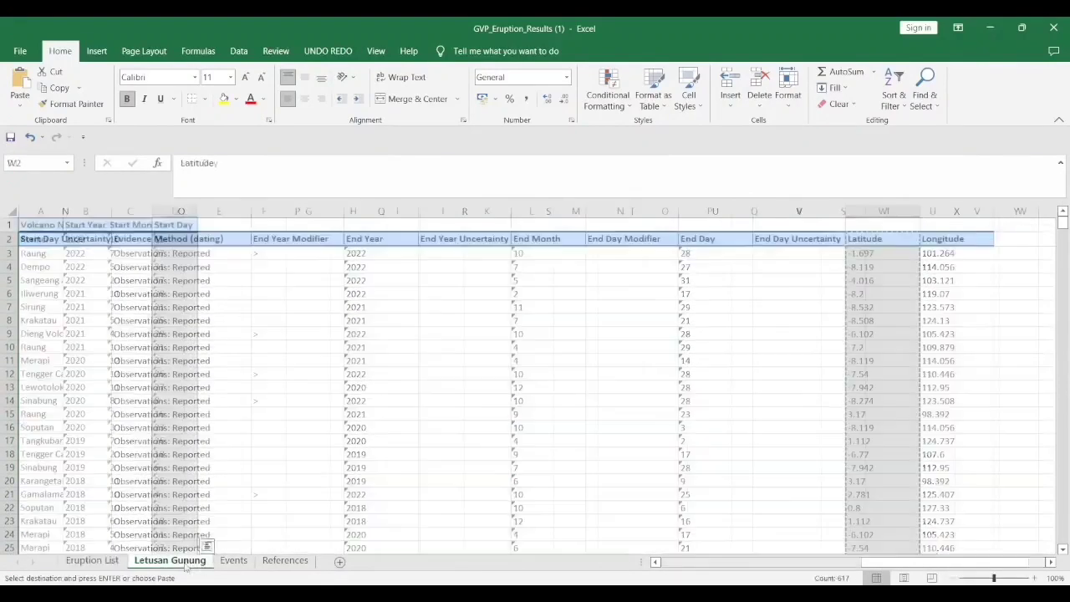
click(257, 227)
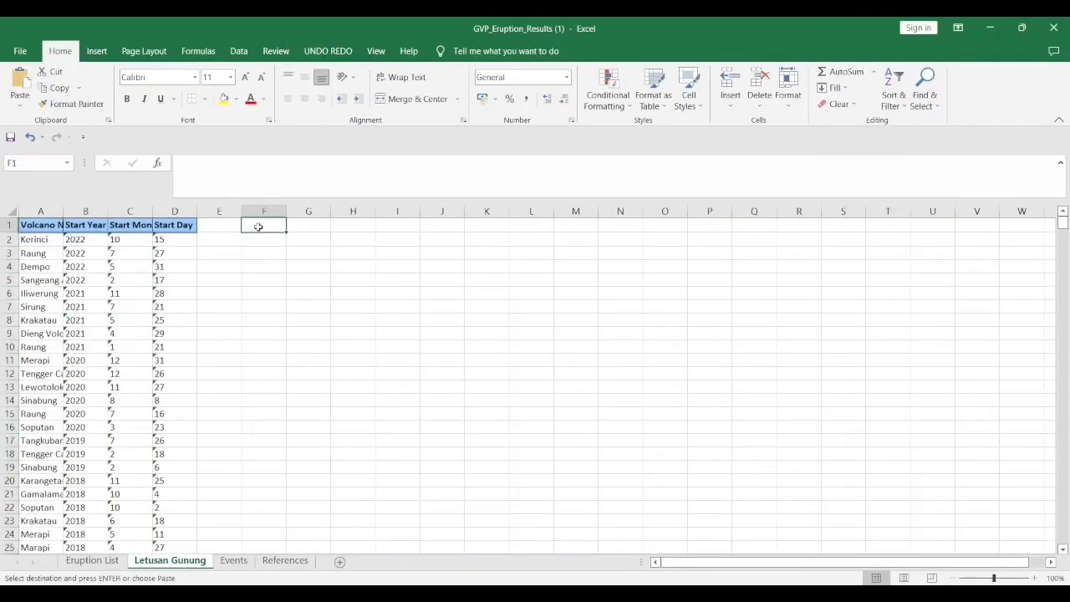
key(ctrl+v)
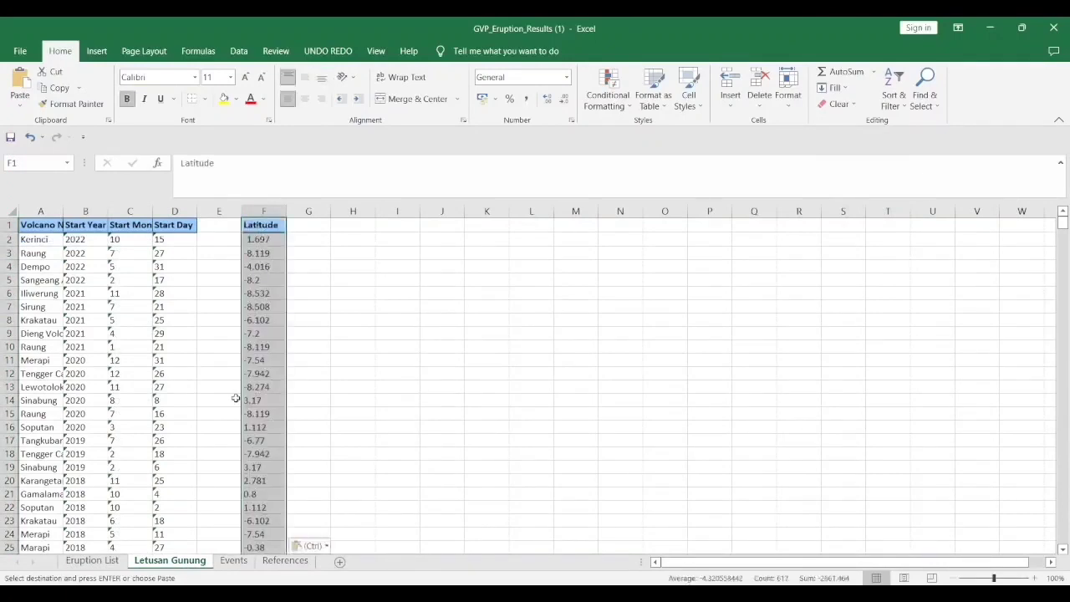
Copy the Longitude column with its header from Eruption List into column G of Letusan Gunung
click(93, 560)
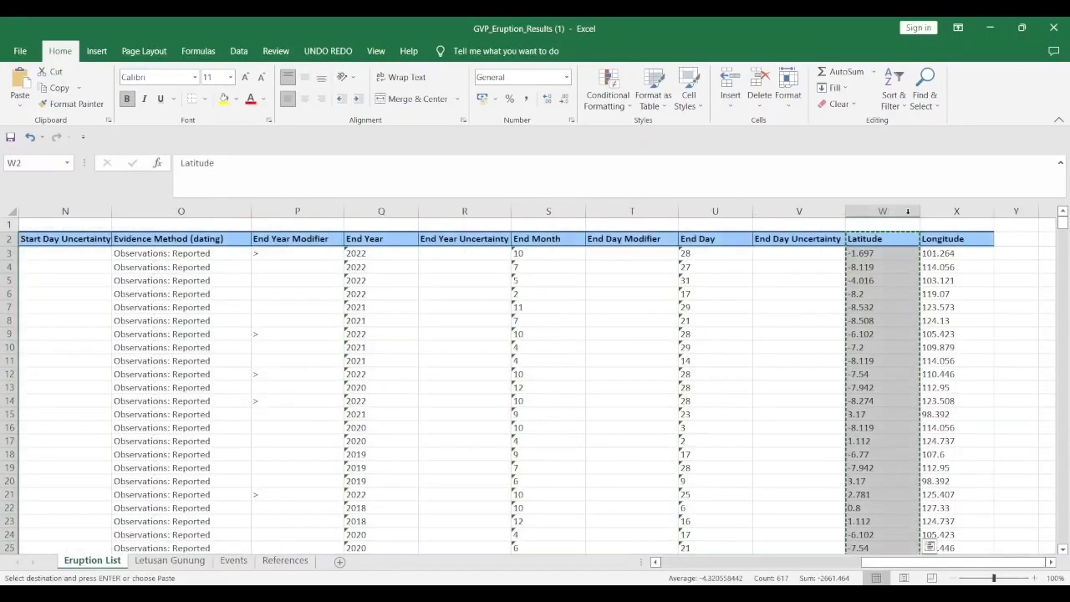
click(951, 244)
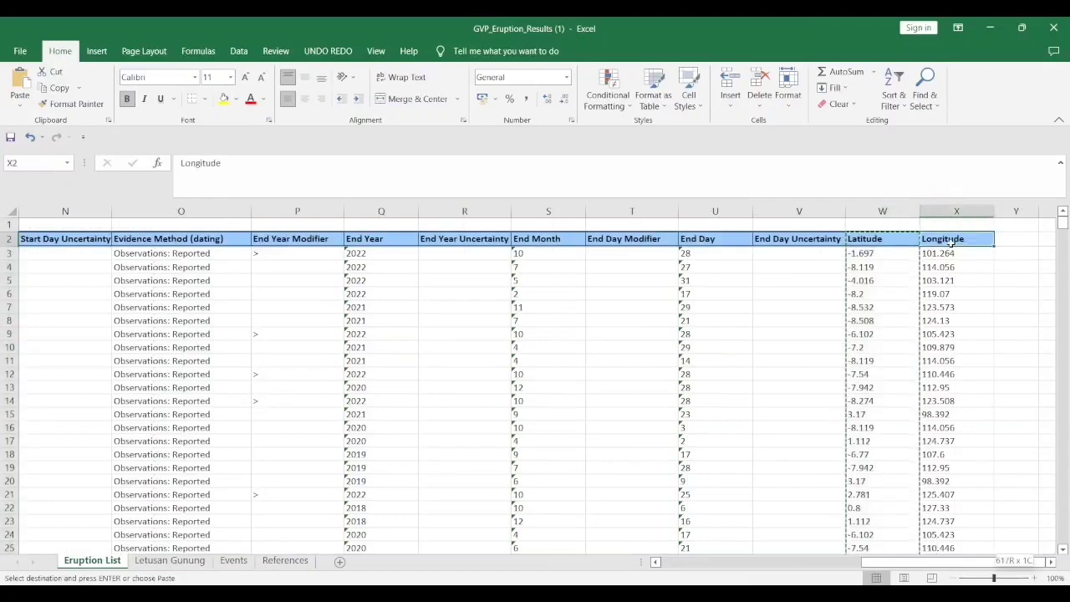
key(ctrl+shift+Down)
right_click(951, 242)
click(836, 273)
scroll(481, 399, up, 20)
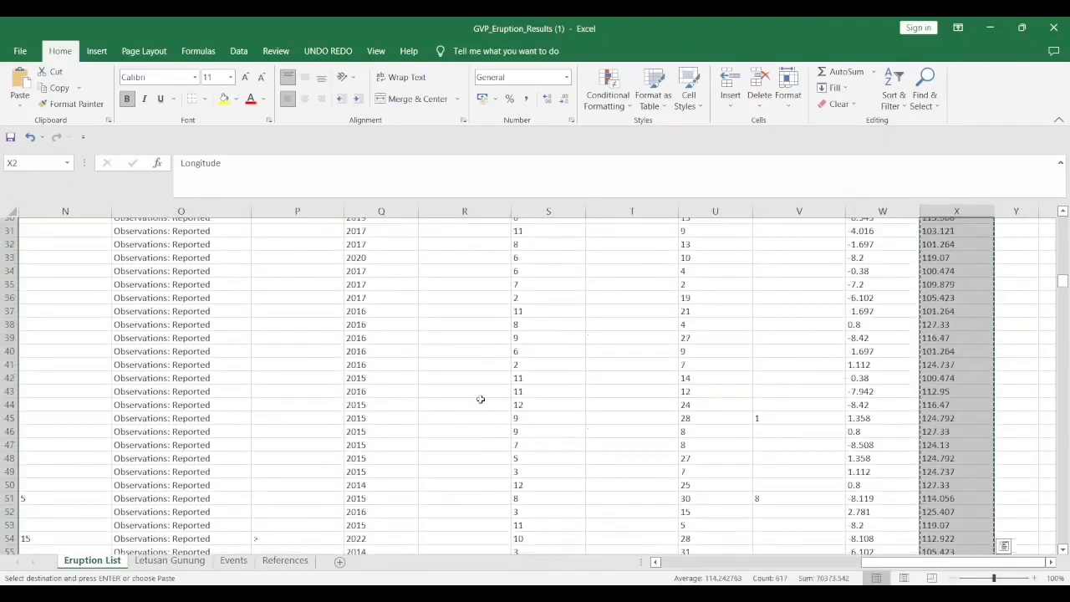
click(197, 563)
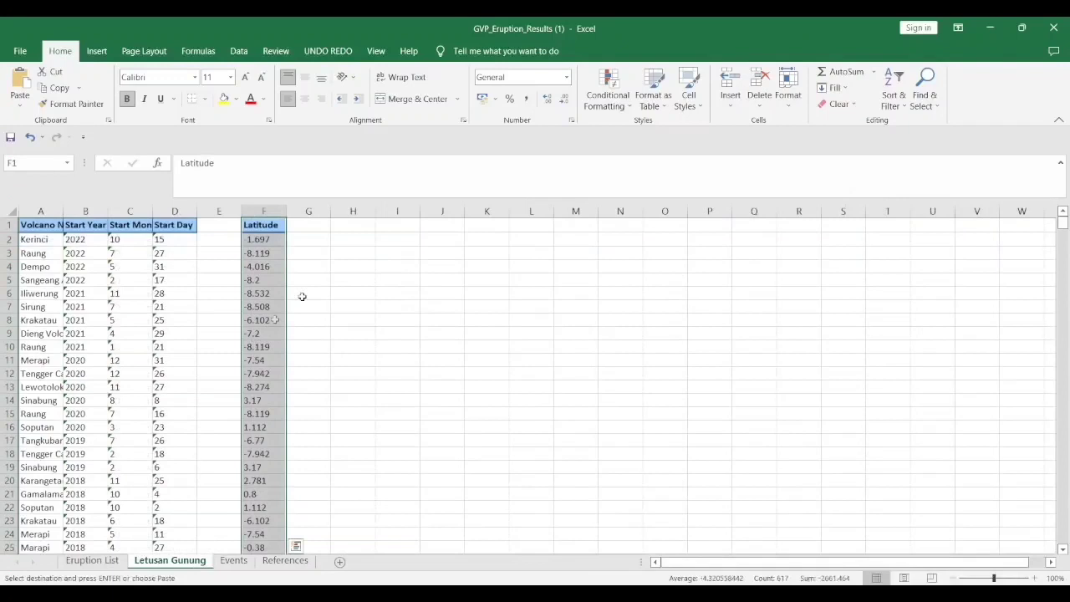
click(308, 227)
key(ctrl+v)
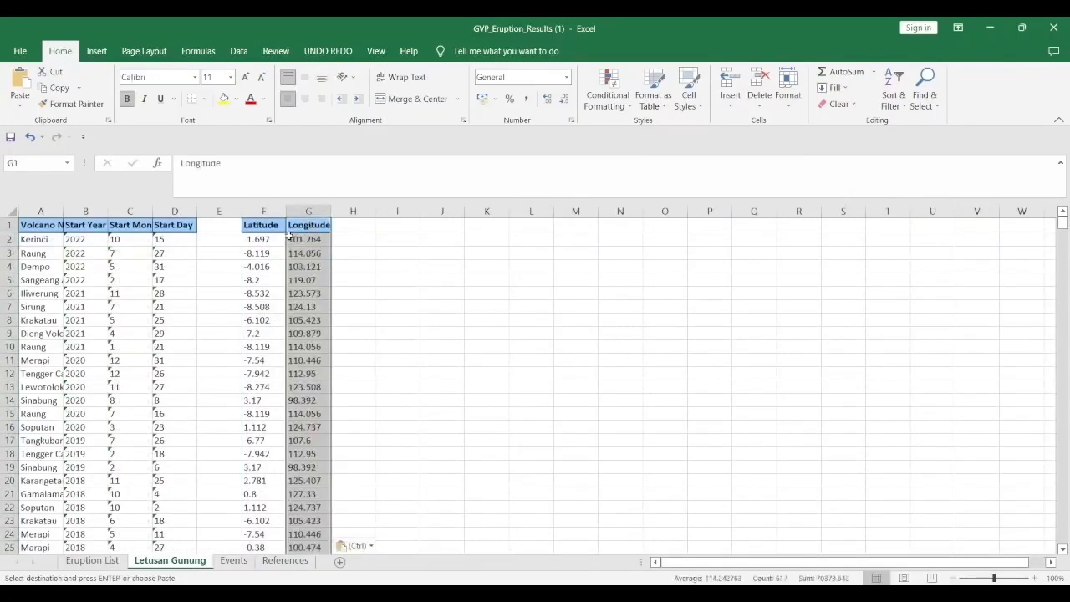
Apply the Start Day header's formatting to cell E1 and enter the header Time there
click(192, 228)
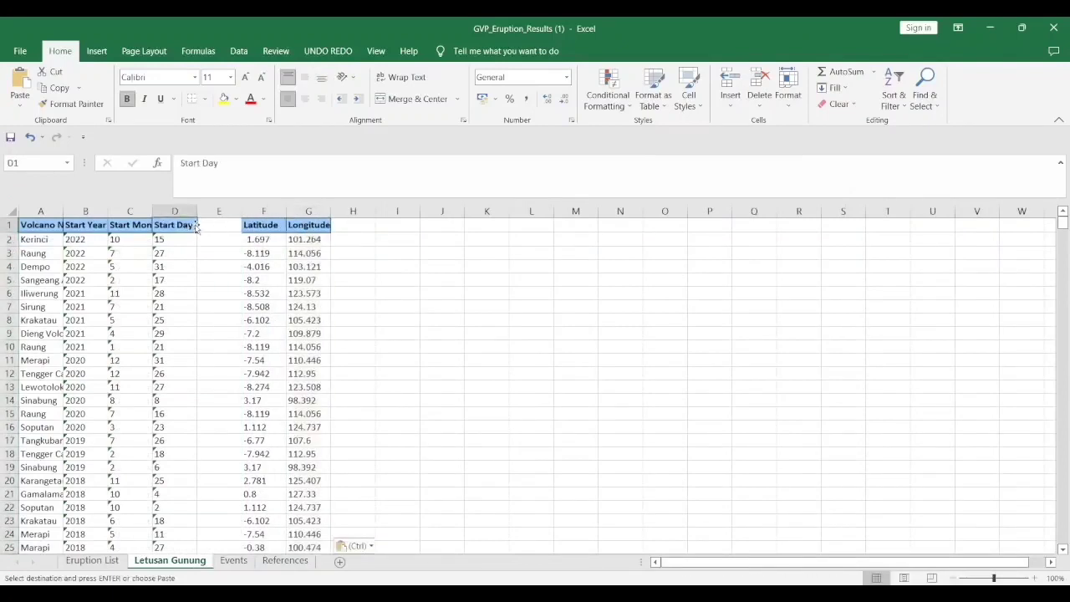
double_click(236, 224)
text(T)
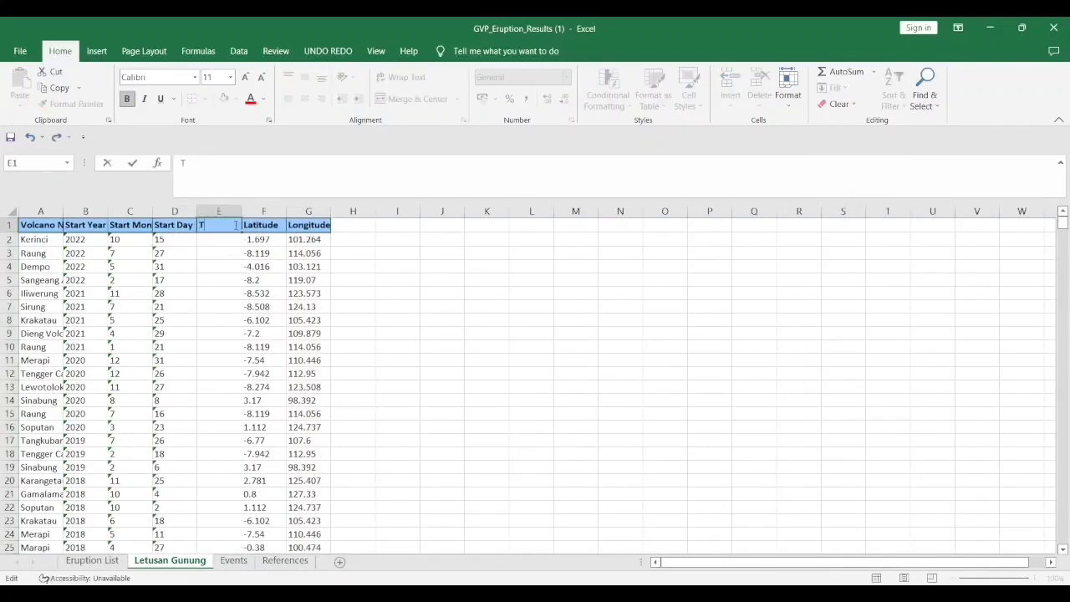
text(ime)
key(Return)
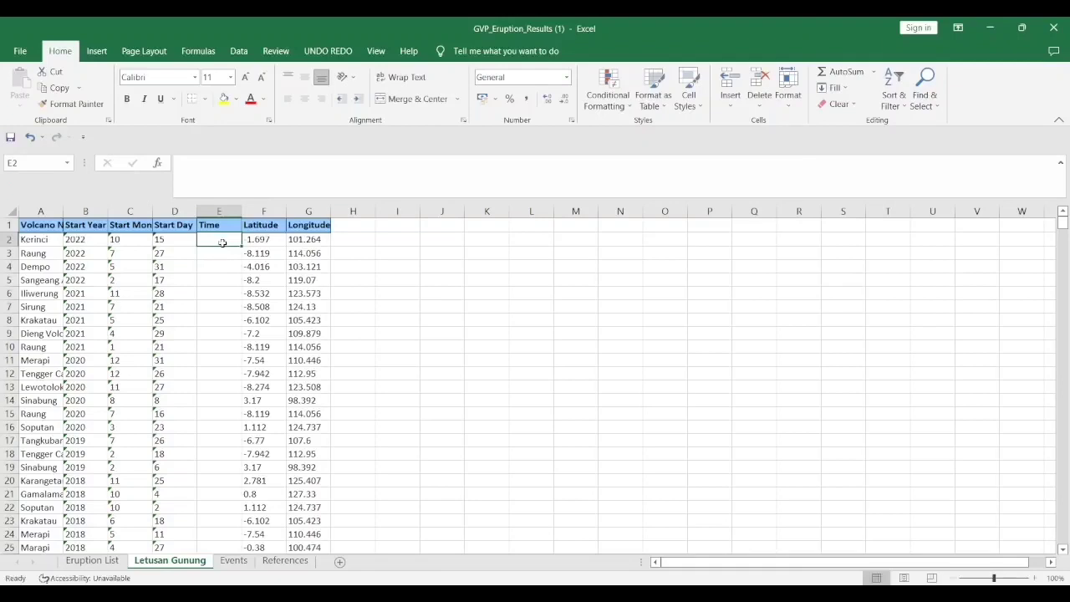
Build the date in E2 with =DATE(B2;C2;D2) and fill the formula down the Time column for all eruption records
text(=DA)
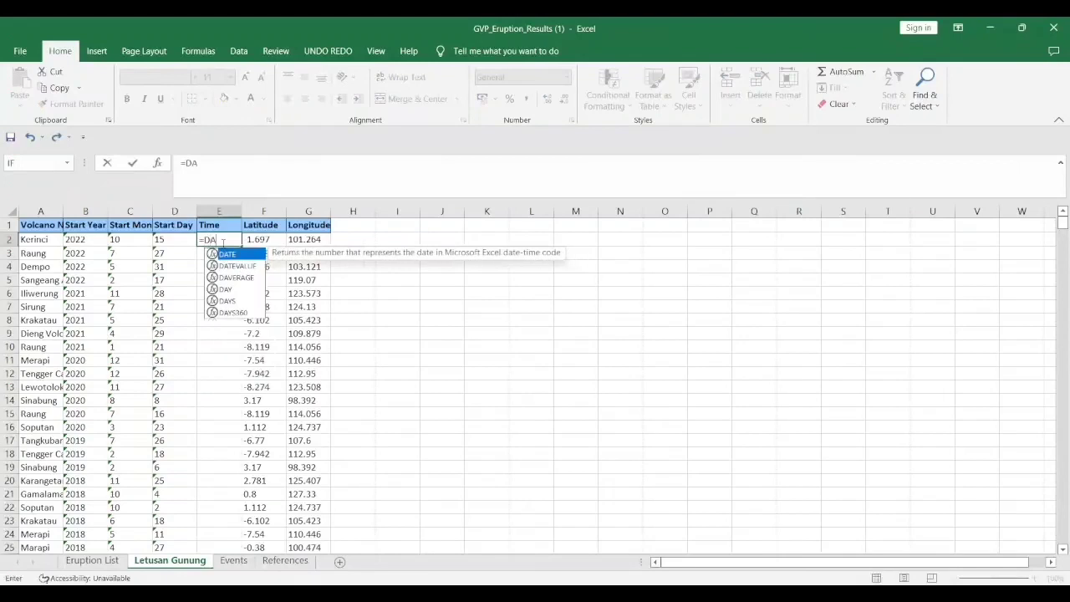
double_click(229, 254)
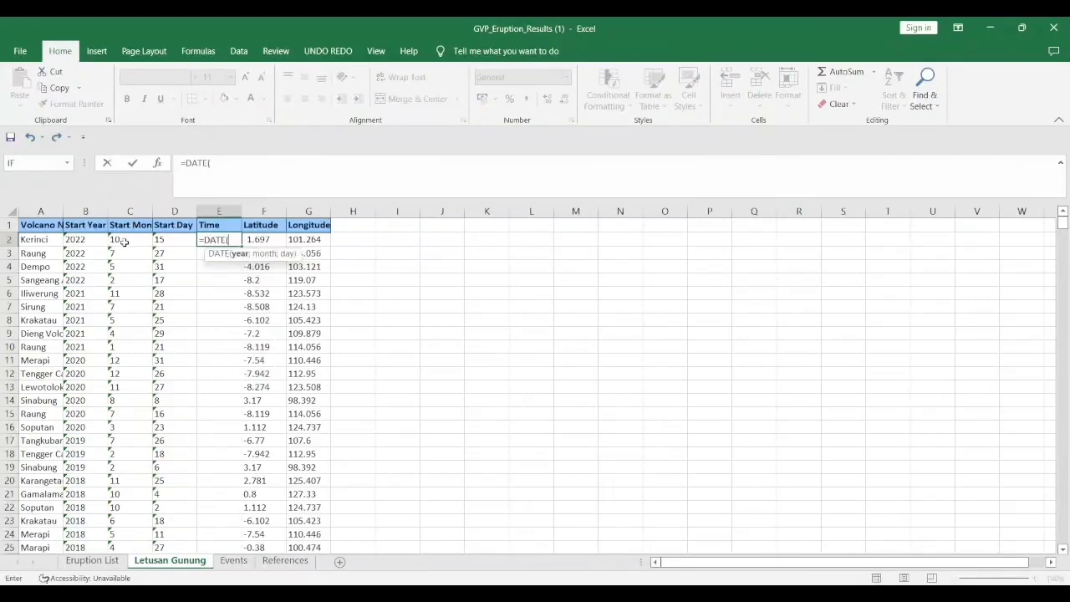
click(82, 240)
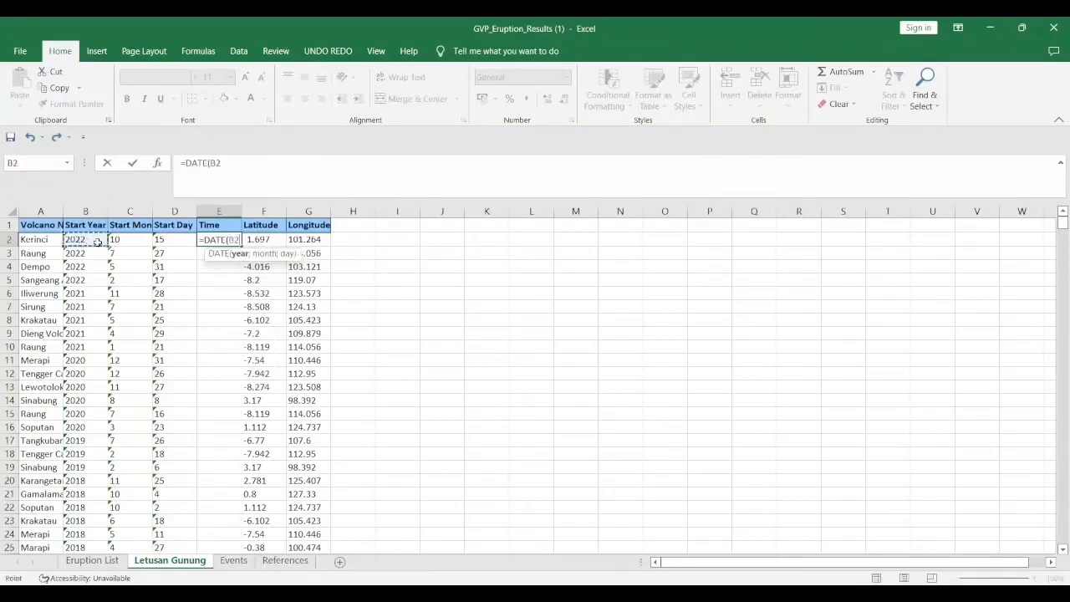
text(;)
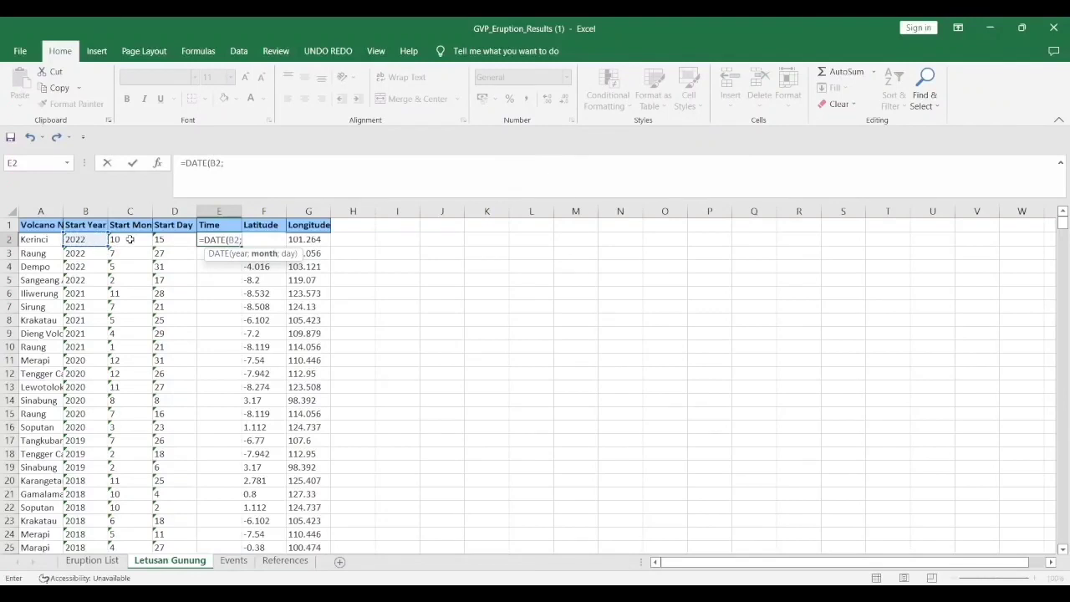
click(130, 239)
text(;)
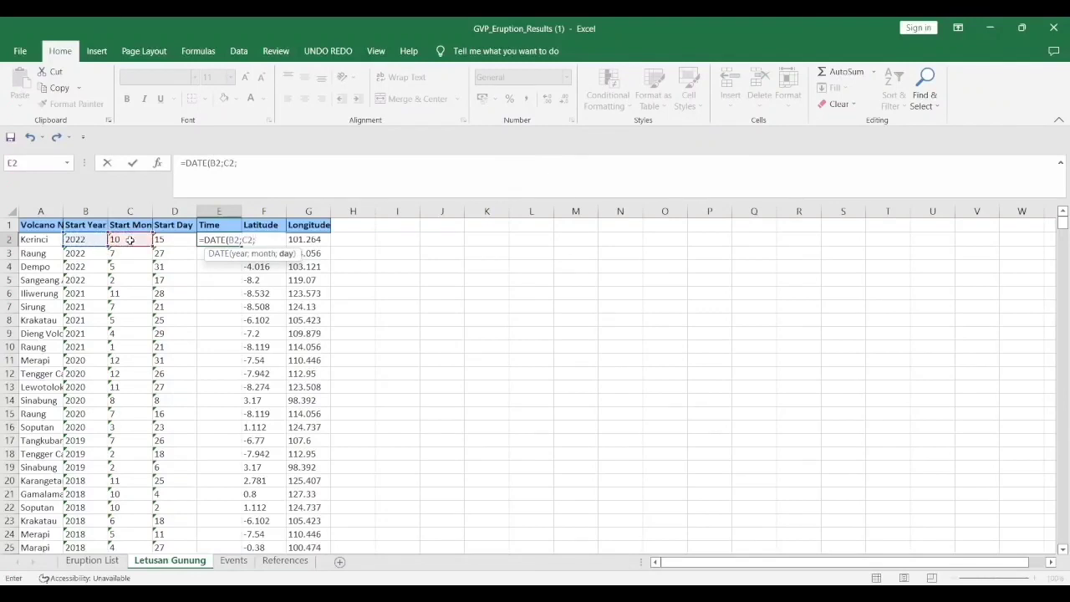
click(170, 240)
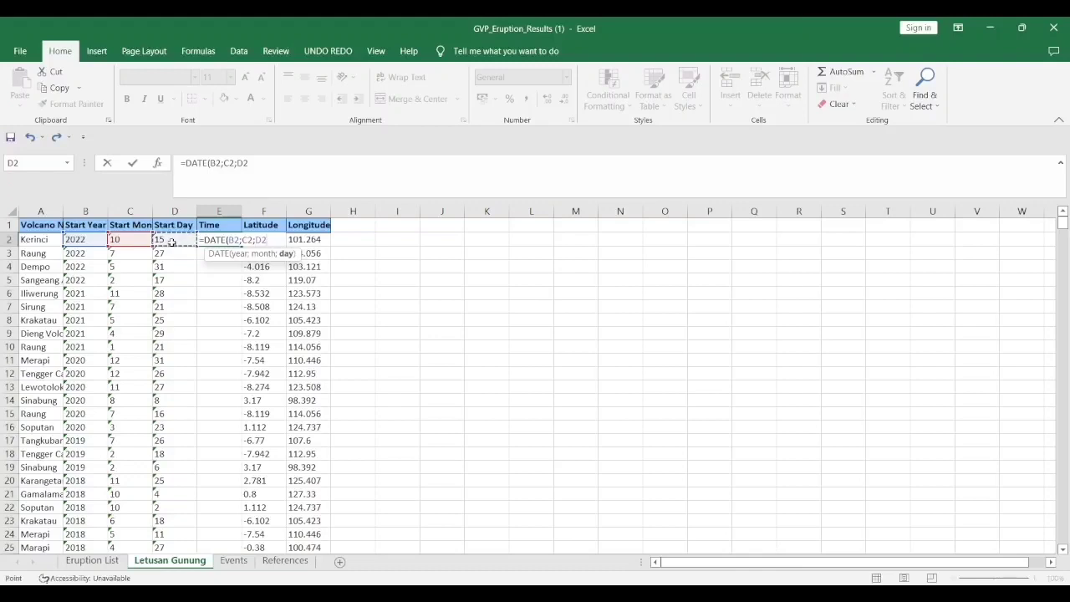
key(Return)
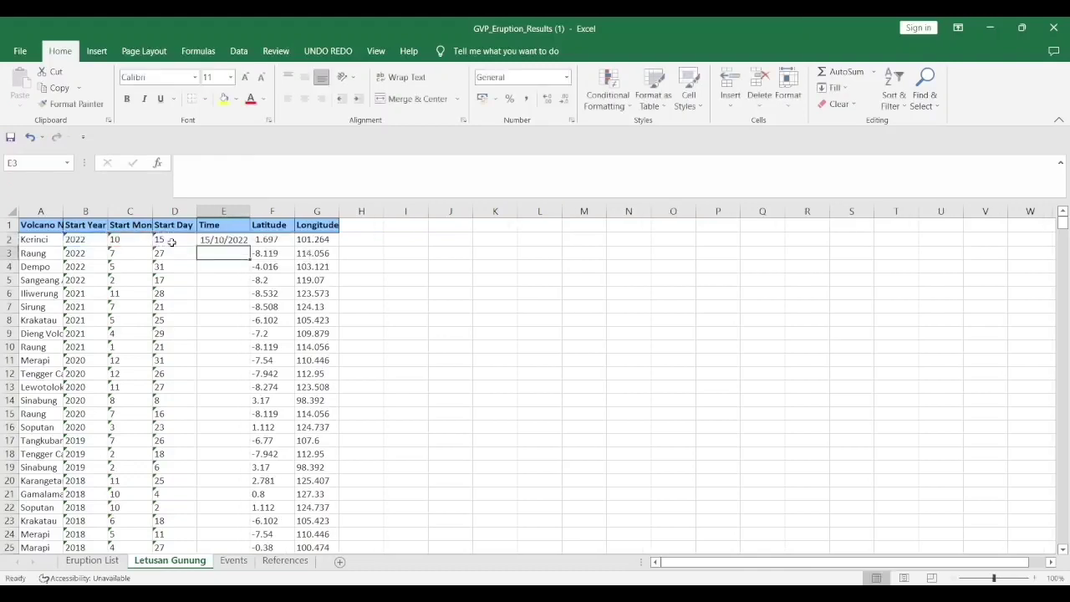
click(234, 245)
drag(249, 247, 224, 458)
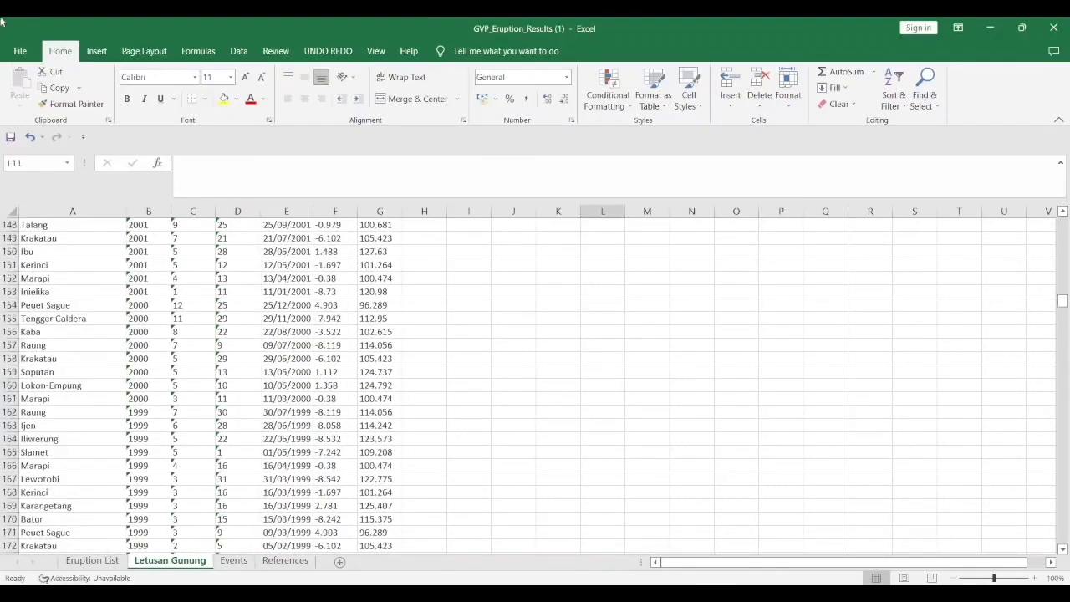
Start saving a copy of the workbook in the Tutorial Pemodelan Spasial folder inside Tutorial QGIS on drive D
click(20, 51)
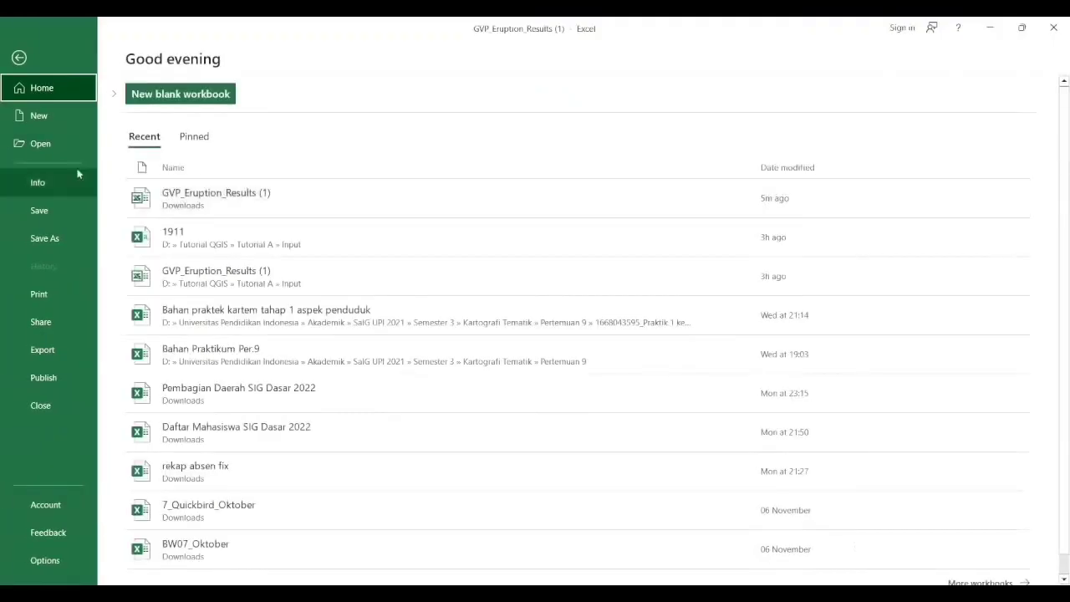
click(44, 238)
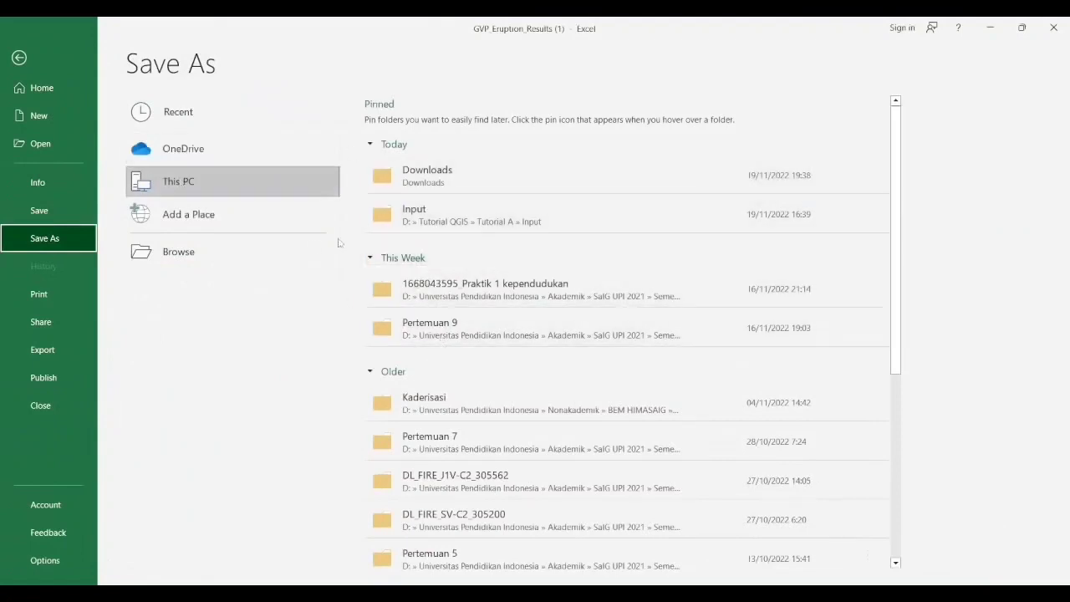
click(238, 251)
scroll(73, 211, down, 2)
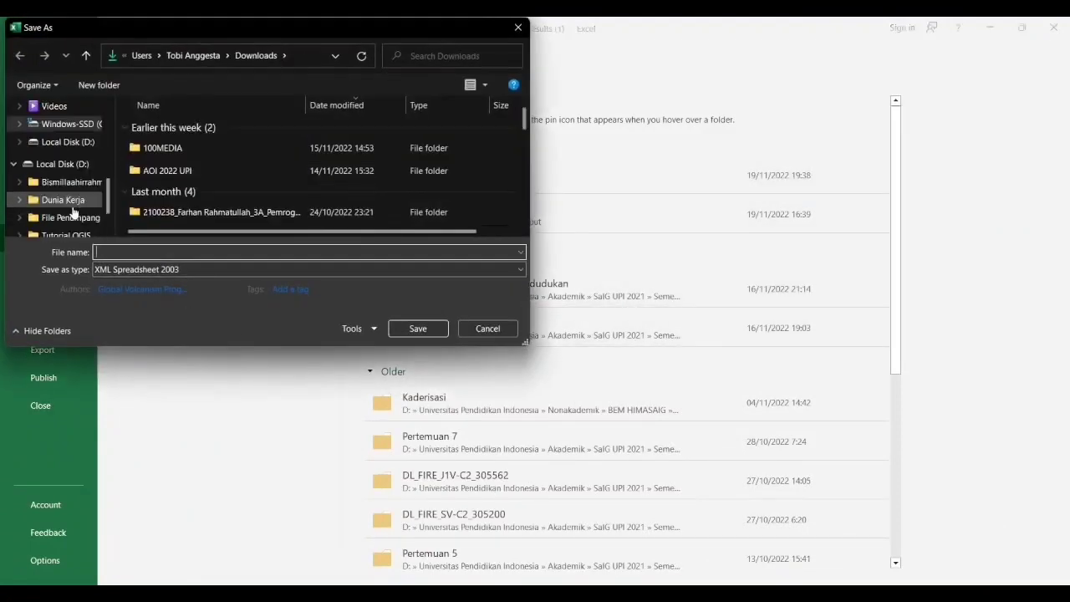
scroll(73, 212, down, 2)
click(68, 199)
click(65, 182)
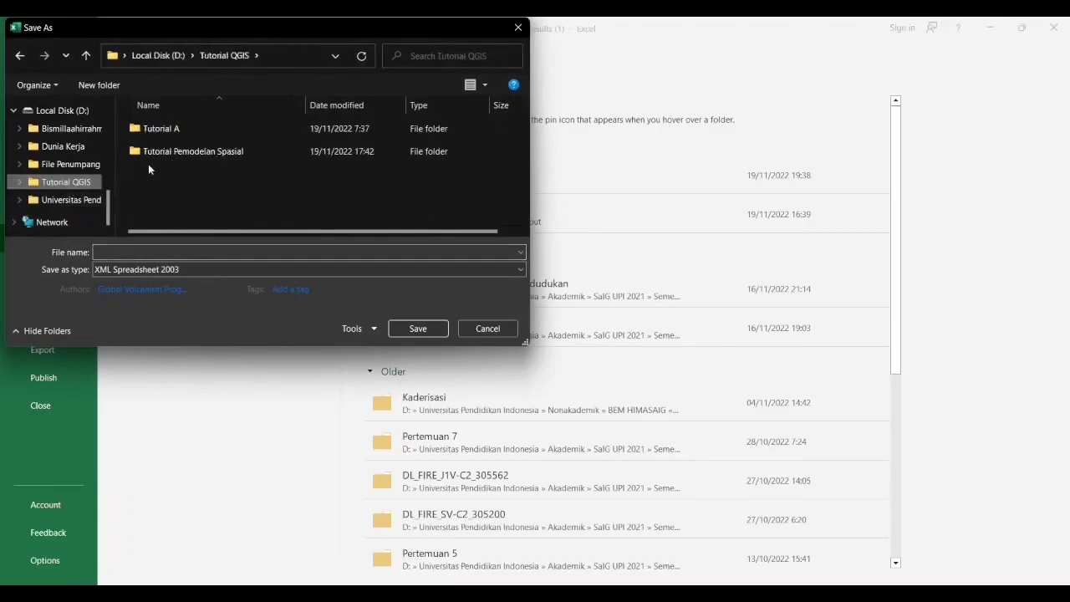
double_click(200, 151)
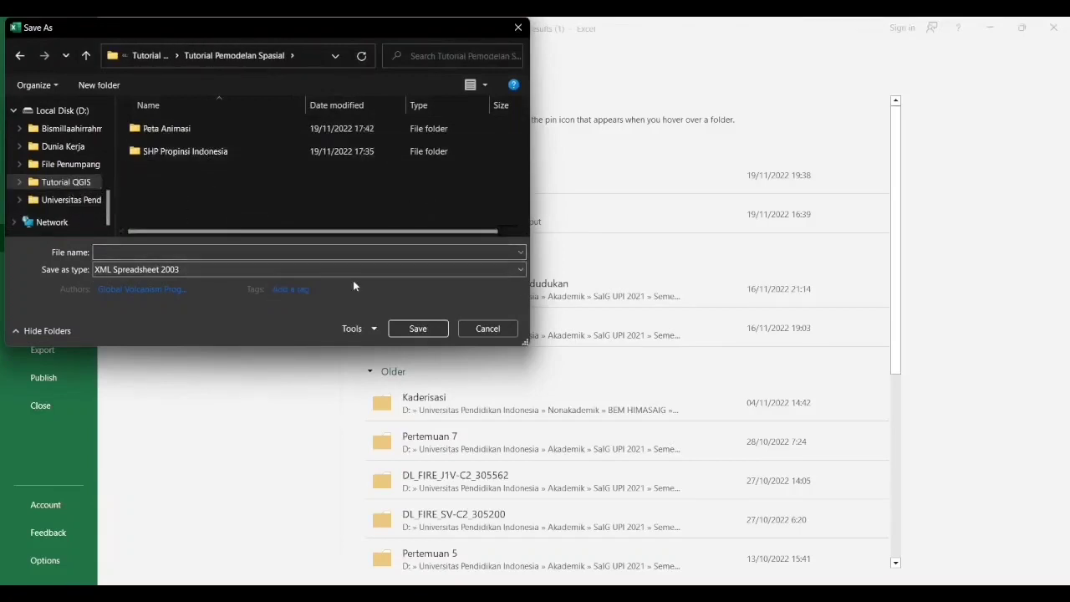
Name the copy Letusan Gunungapi, set its file type to CSV (Comma delimited), and save only the active sheet
click(383, 252)
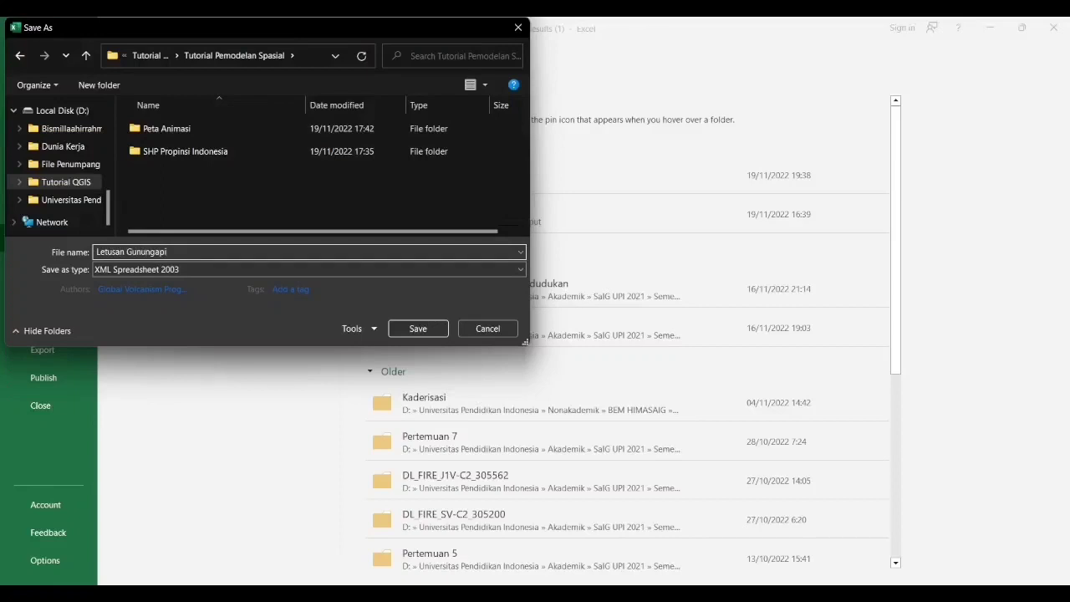
click(331, 268)
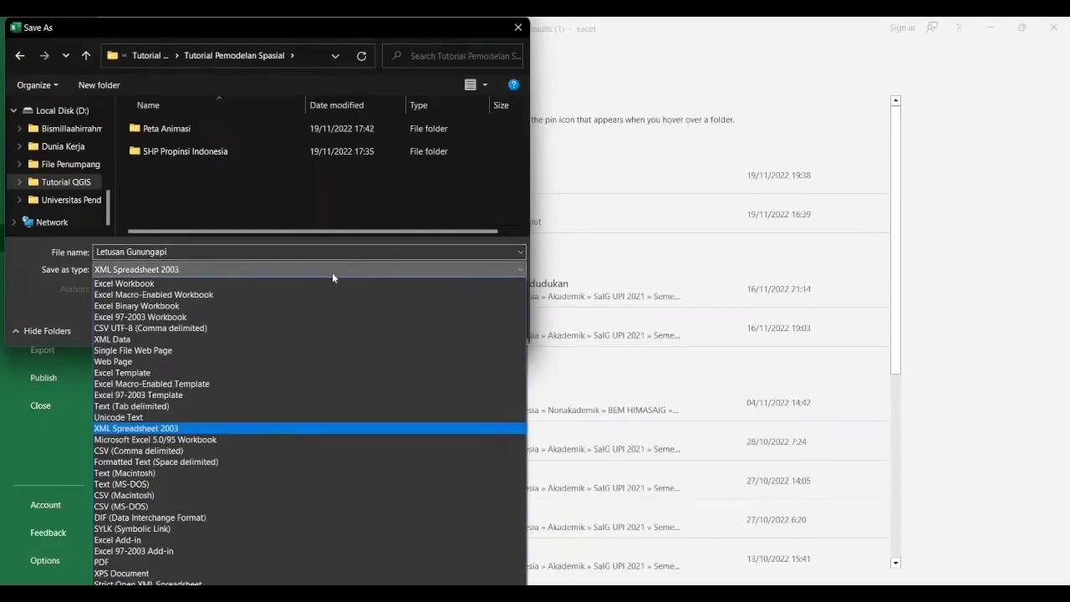
click(189, 457)
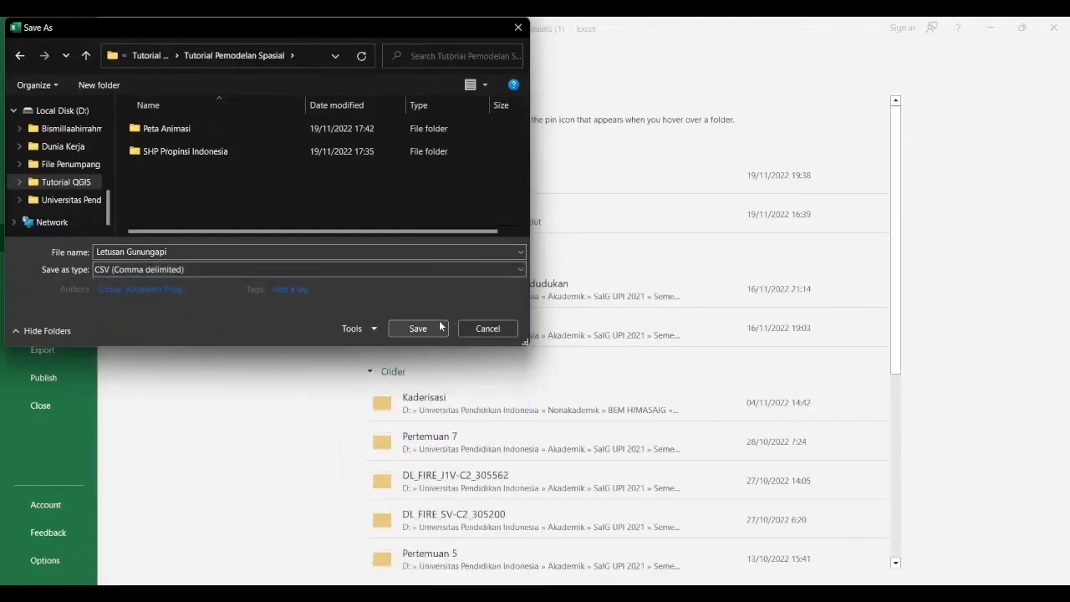
click(418, 329)
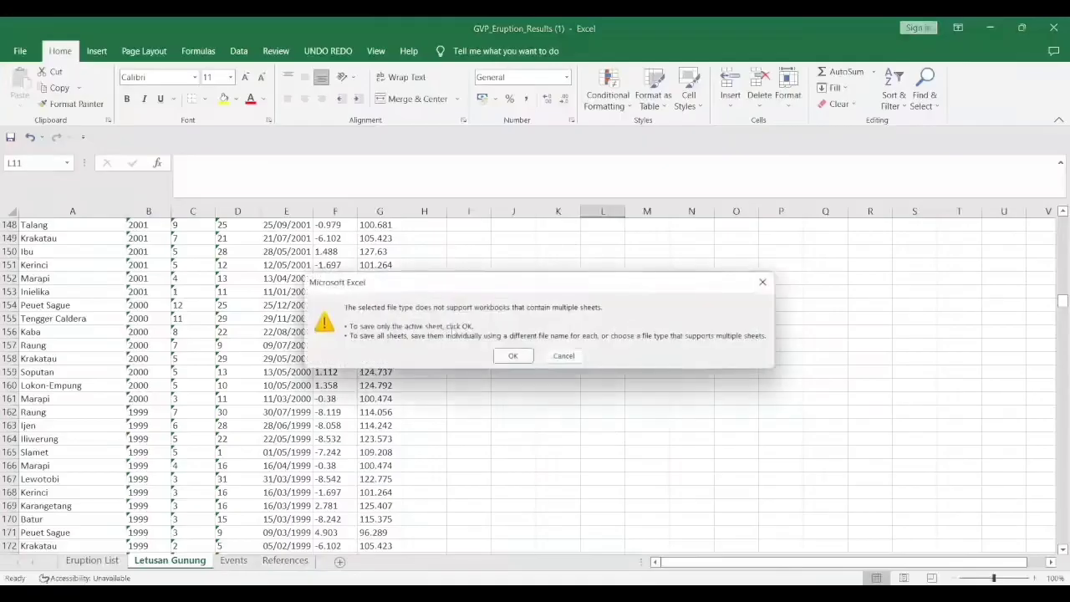
click(513, 356)
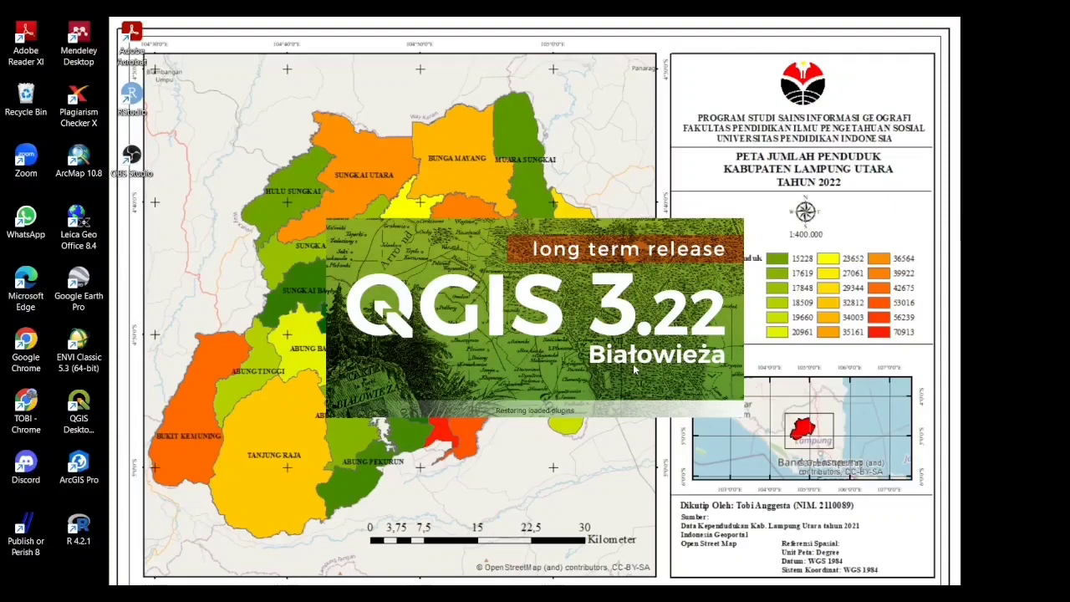
In QGIS, choose Letusan Gunungapi.csv from the Tutorial Pemodelan Spasial folder as a delimited text source
click(99, 40)
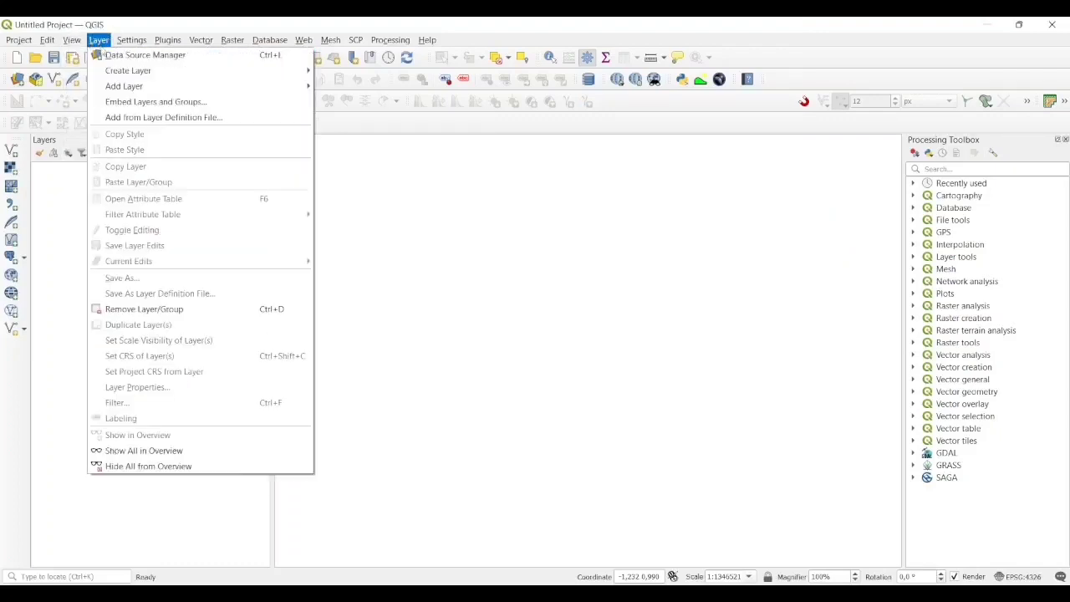
click(132, 55)
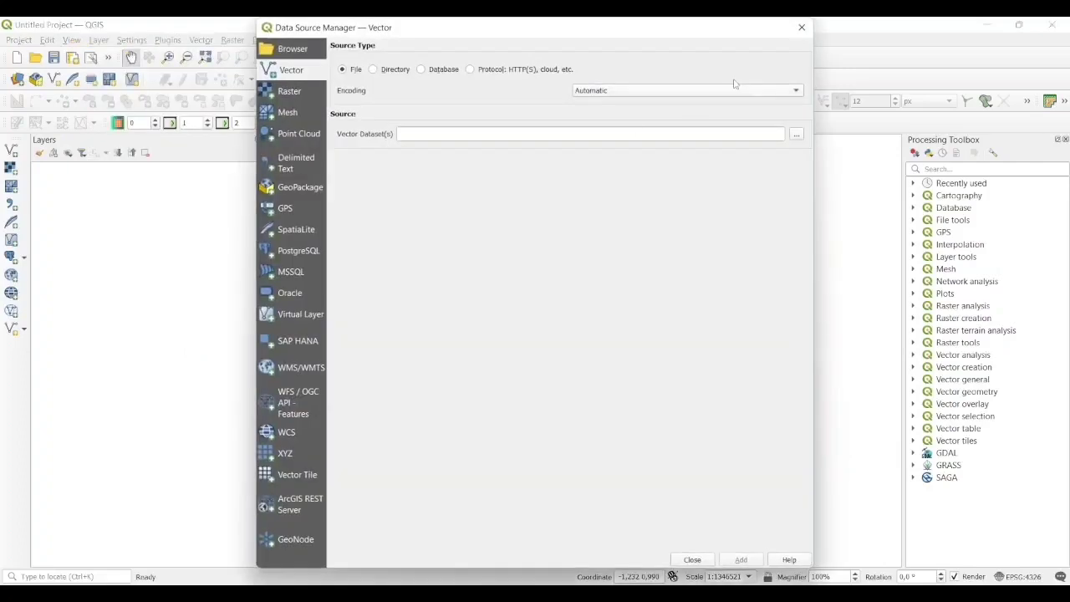
click(297, 160)
click(804, 48)
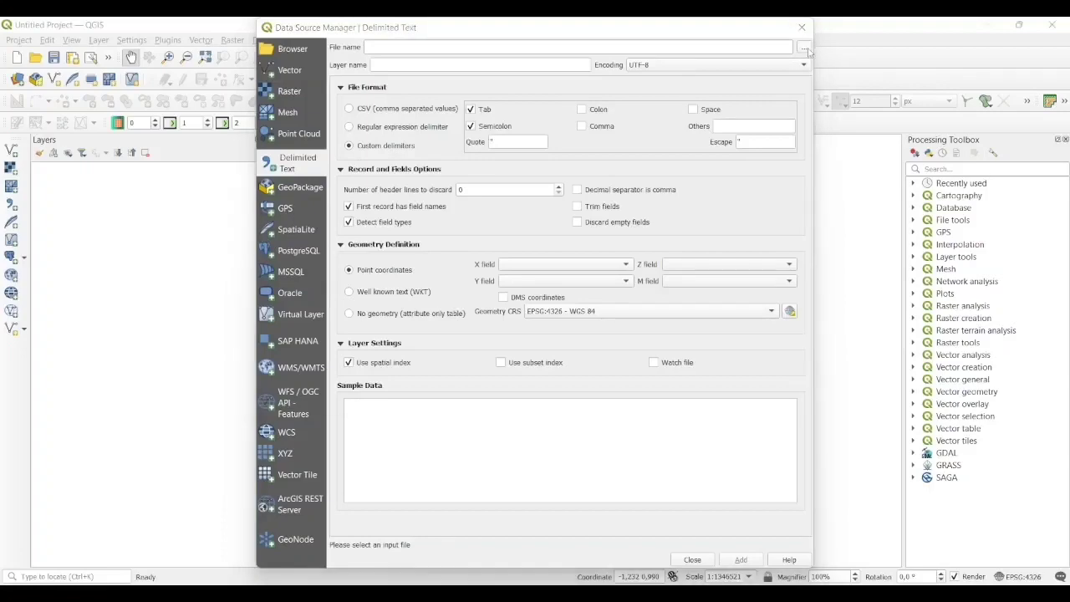
double_click(452, 172)
double_click(445, 194)
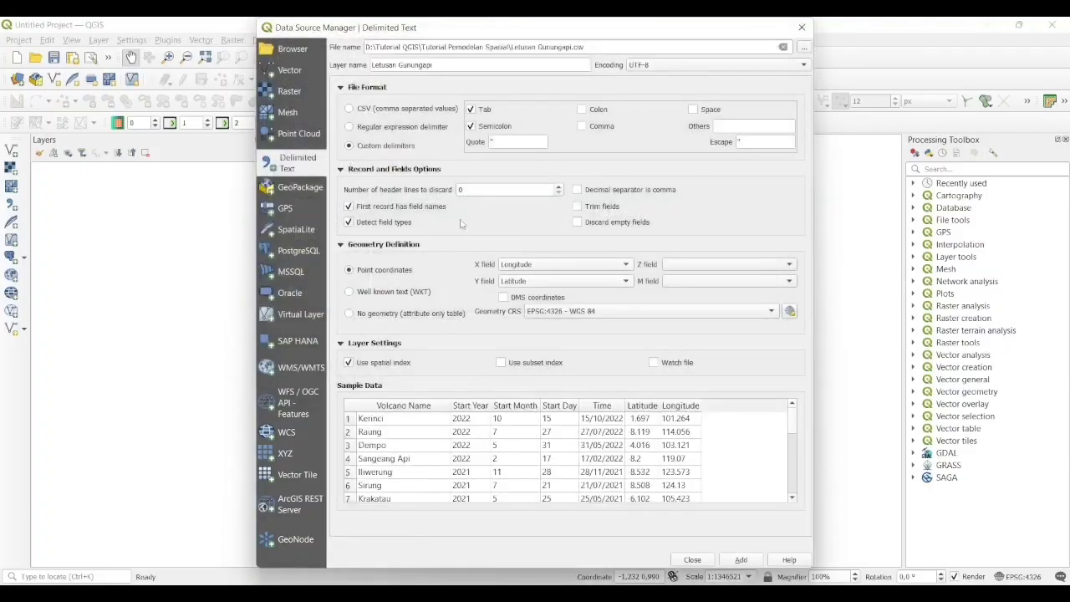
Add the eruption points as a layer, using Longitude for X, Latitude for Y and EPSG:4326 - WGS 84 as the geometry CRS
click(598, 282)
click(599, 281)
click(790, 312)
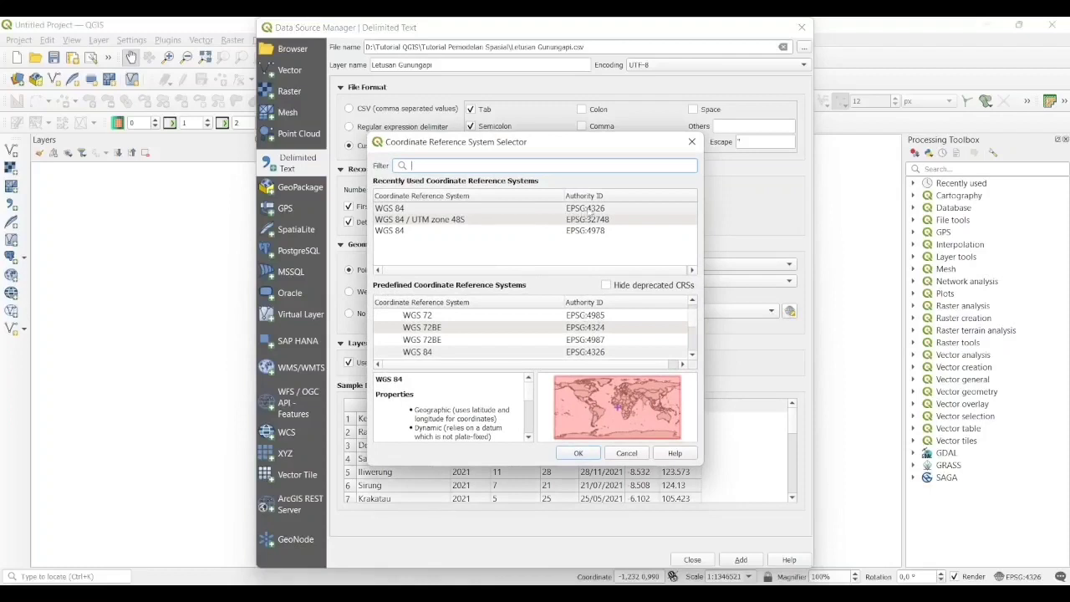
click(590, 209)
click(576, 454)
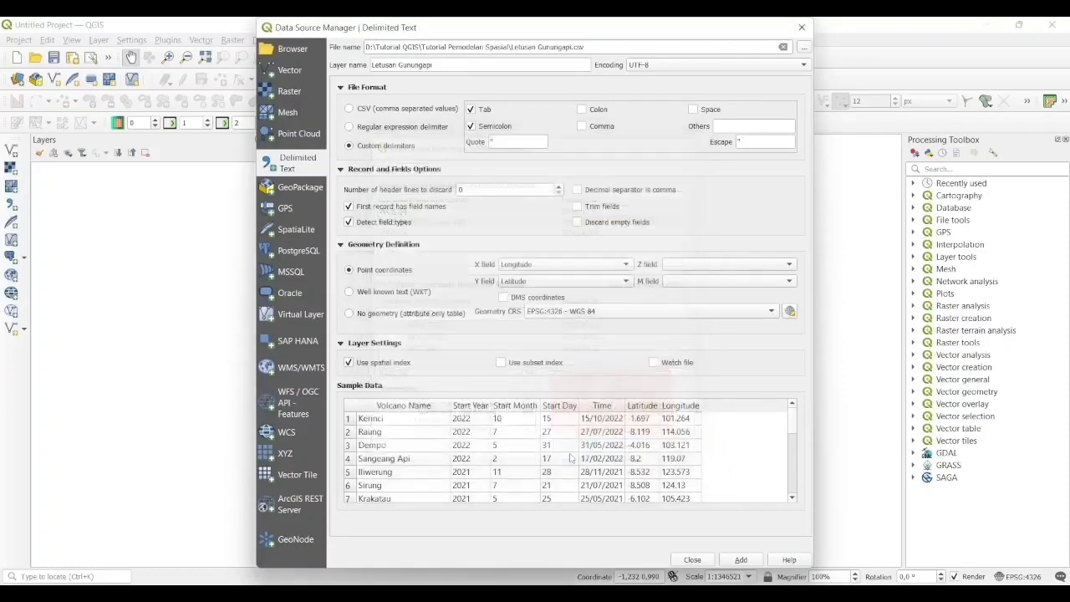
click(740, 560)
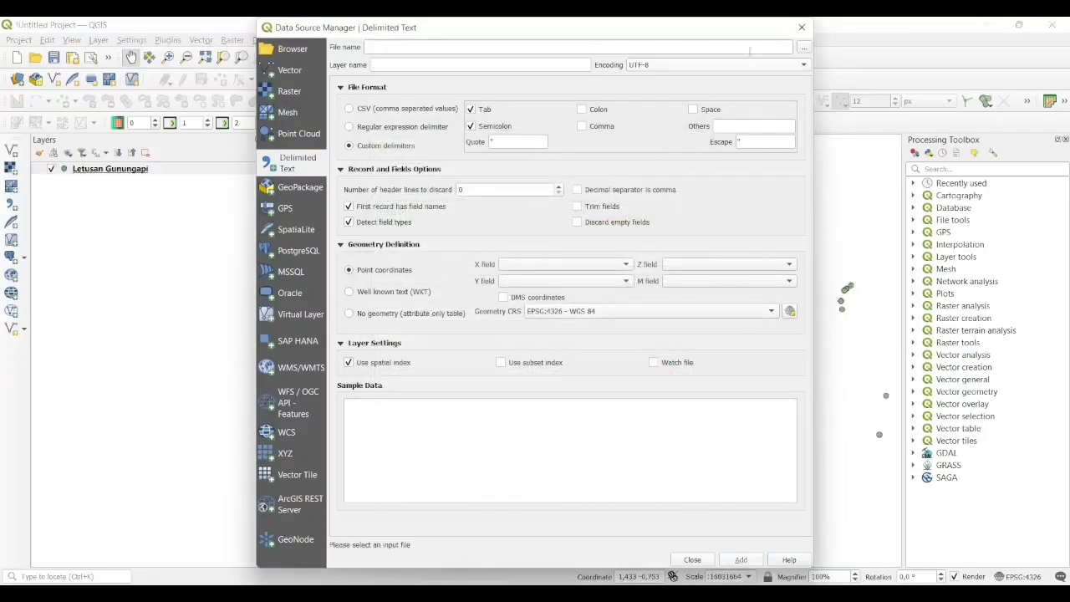
click(799, 27)
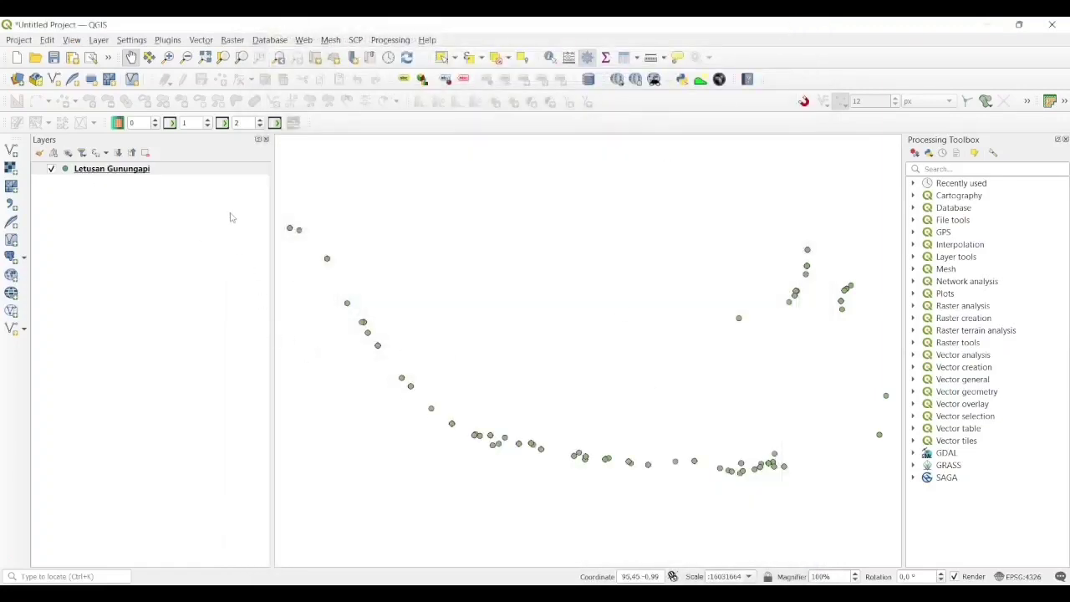
Add shp provinsi indonesia.shp from the SHP Propinsi Indonesia folder on drive D to the project as a layer
key(alt+Tab)
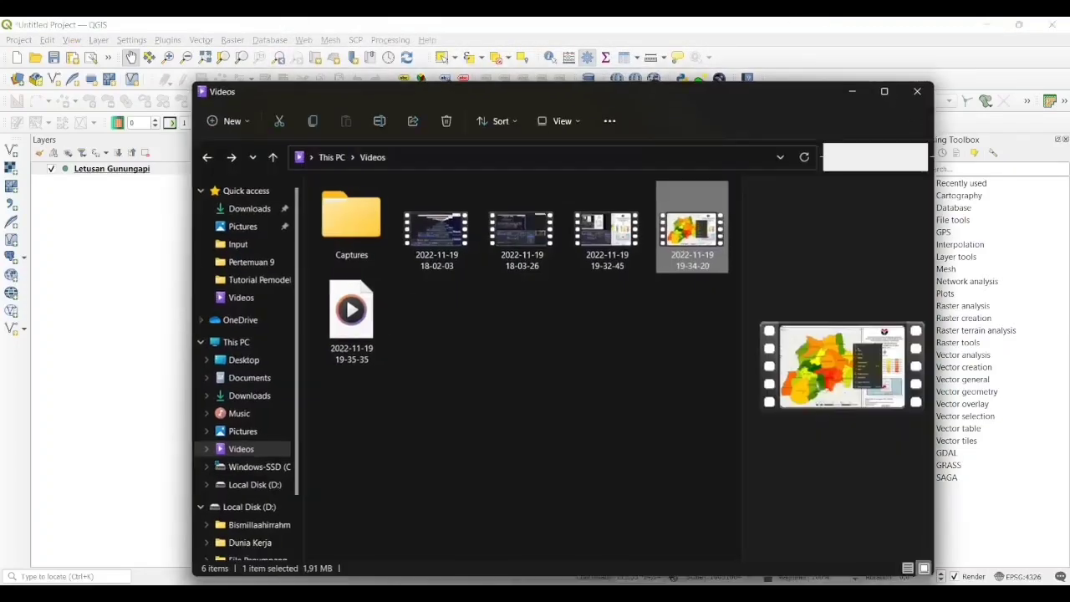
scroll(245, 378, down, 1)
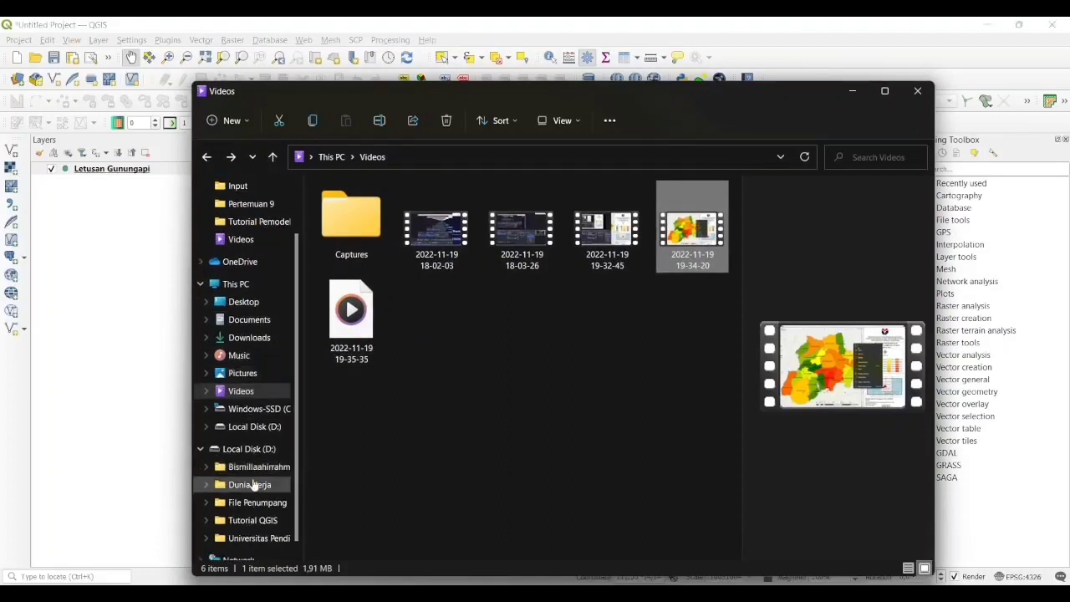
click(249, 519)
double_click(389, 229)
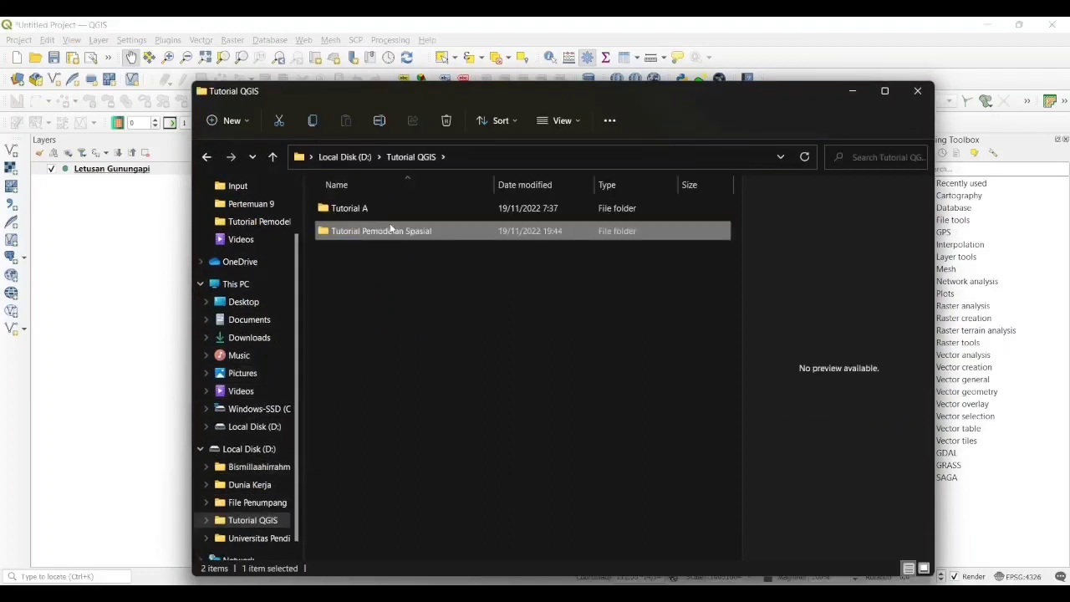
double_click(390, 231)
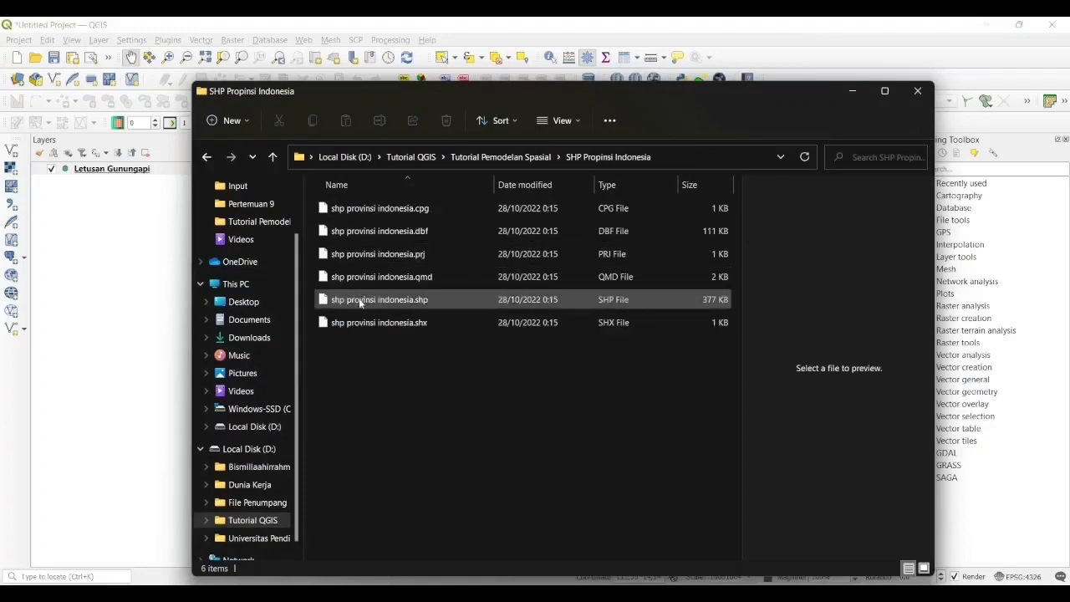
drag(361, 299, 126, 238)
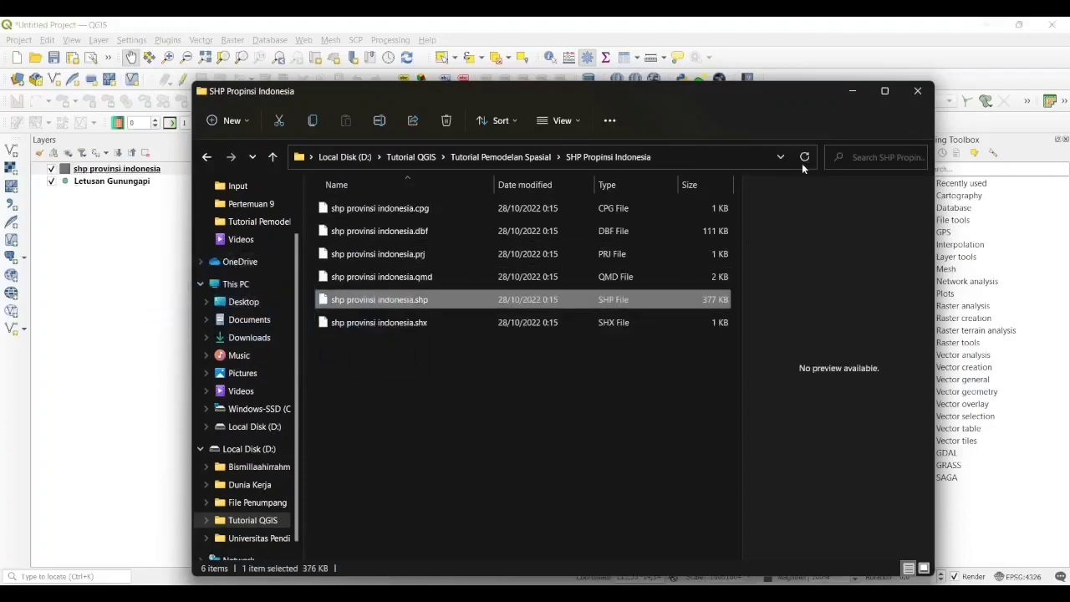
click(847, 91)
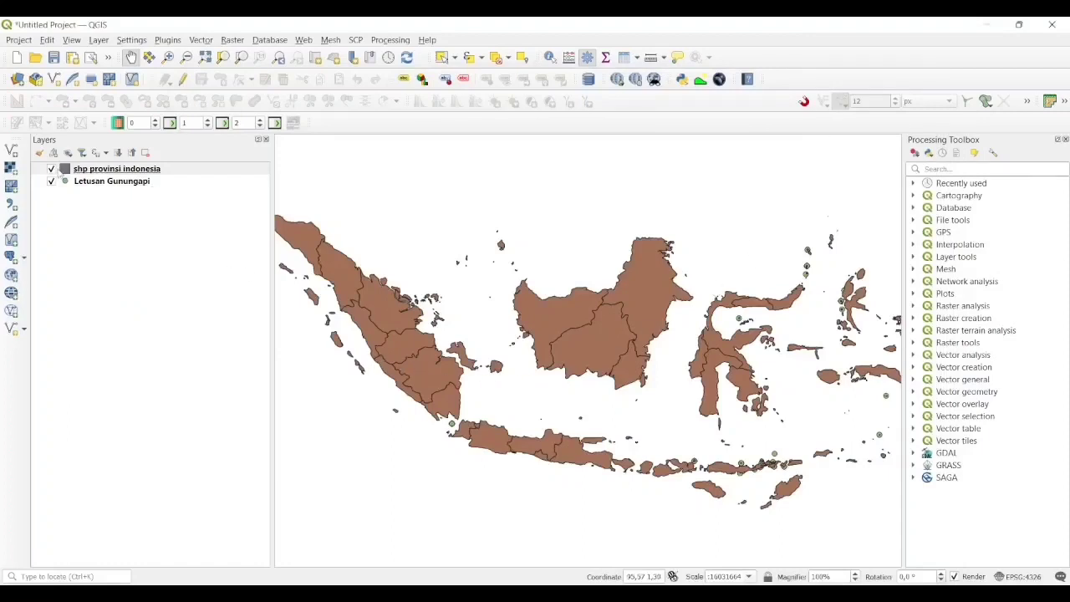
Style the shp provinsi indonesia layer with 45% opacity and a white fill
click(67, 171)
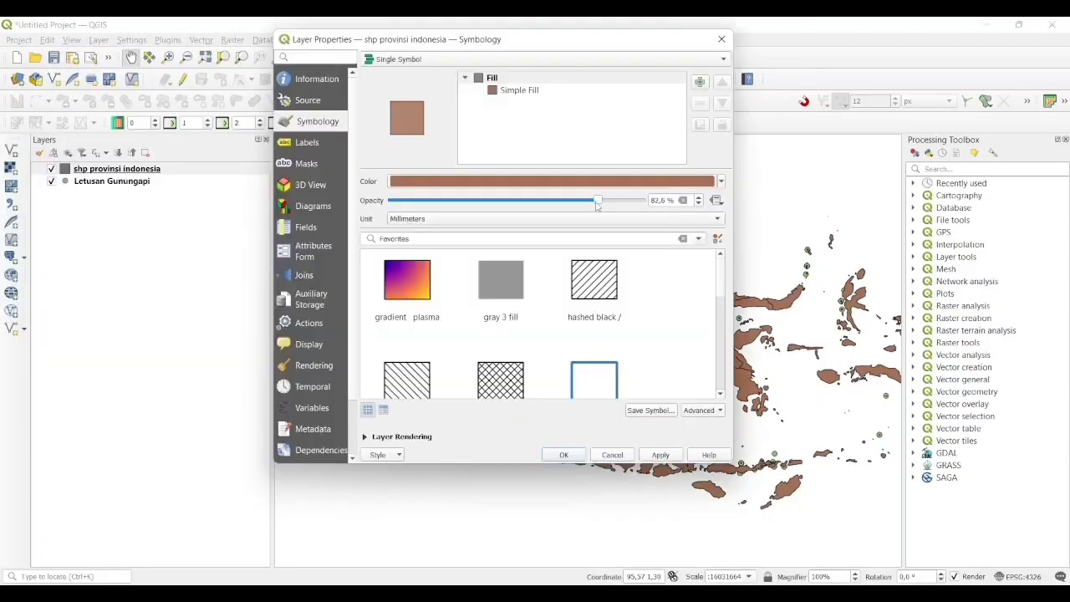
drag(597, 201, 510, 210)
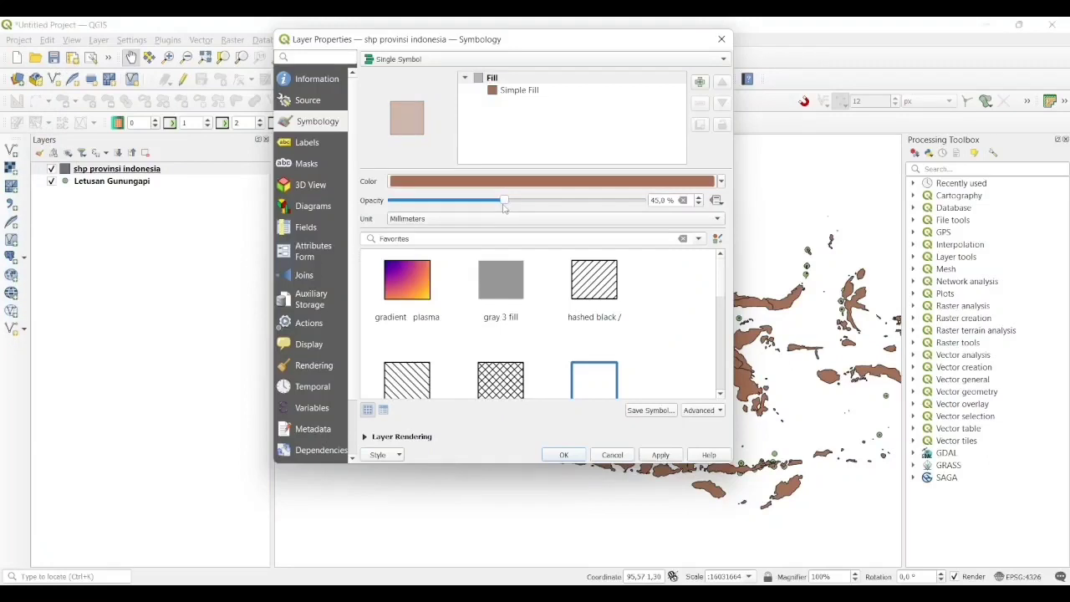
click(721, 182)
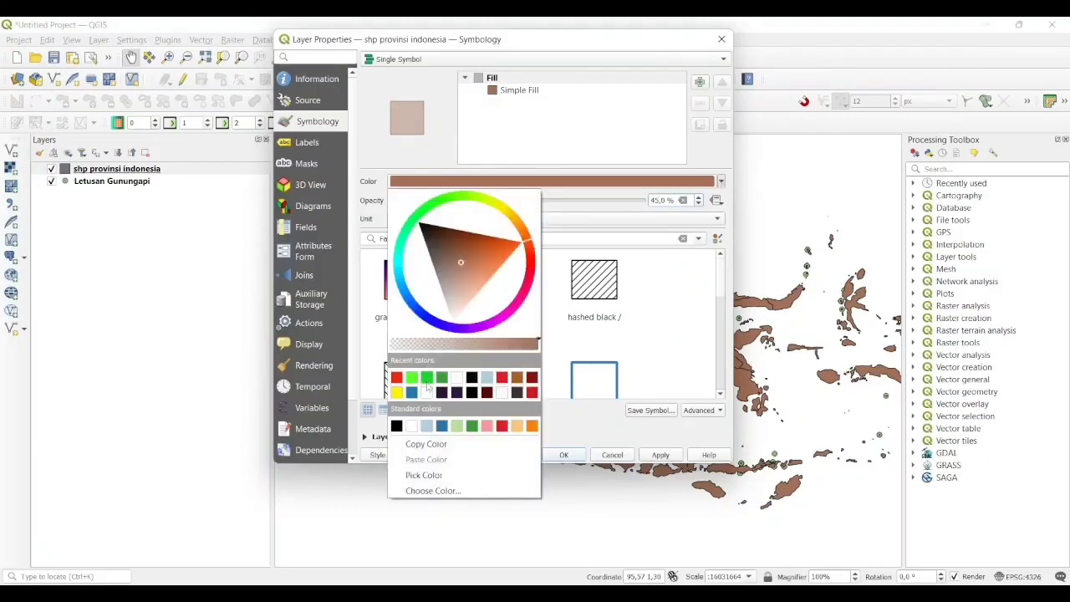
click(397, 427)
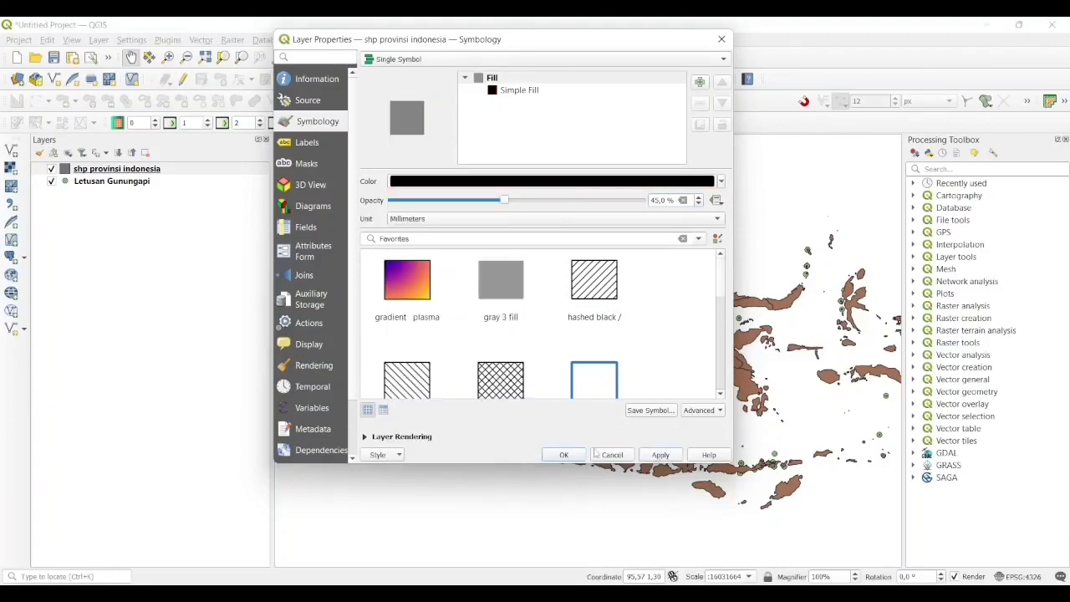
click(560, 455)
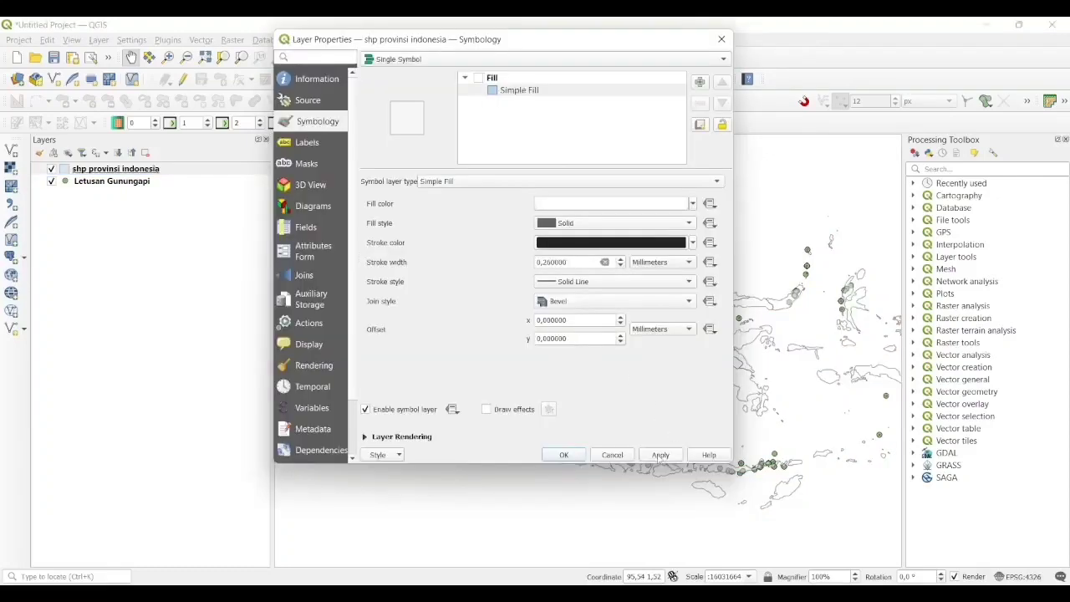
click(628, 455)
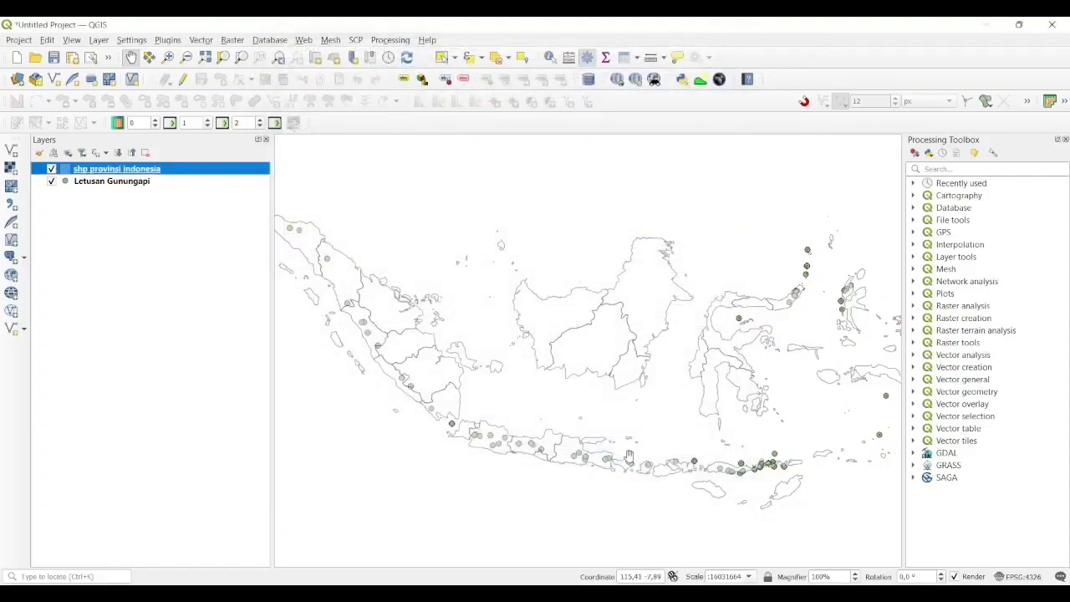
Render the Letusan Gunungapi layer as a heatmap with the Magma color ramp
double_click(111, 180)
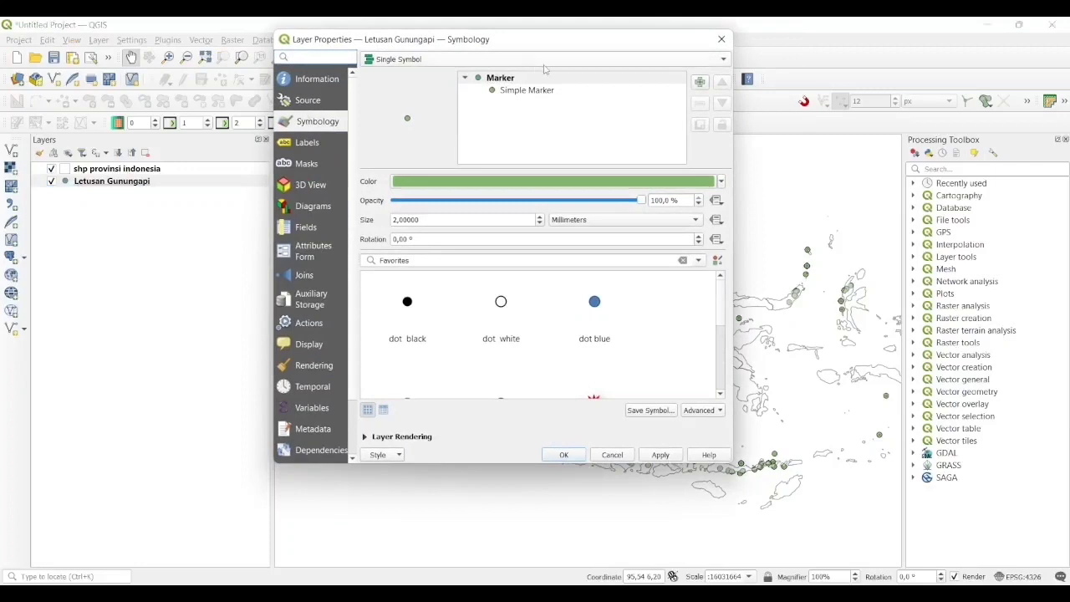
click(545, 61)
click(536, 142)
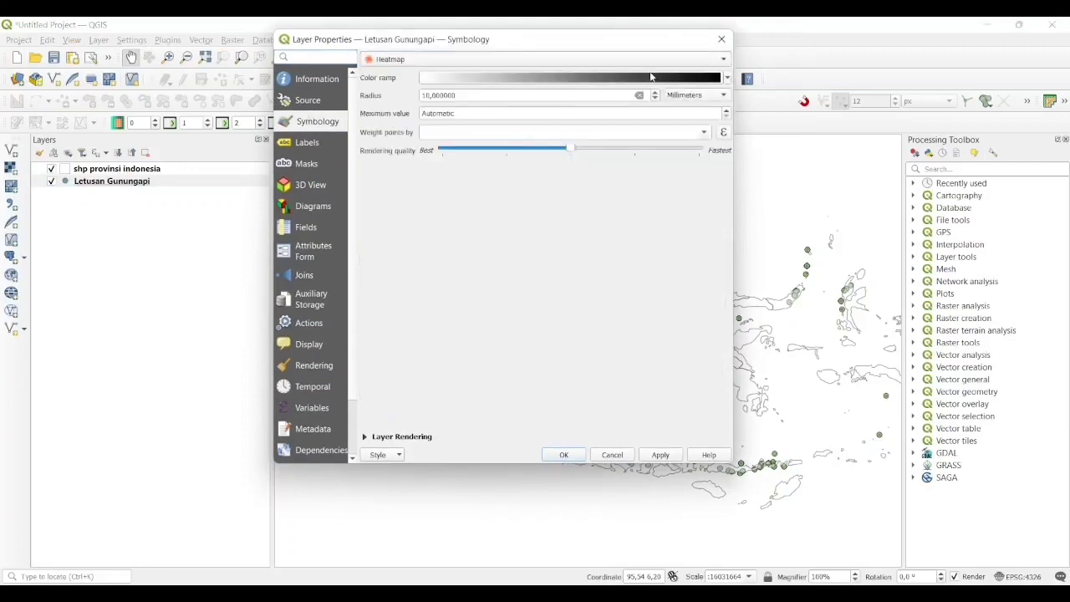
click(726, 77)
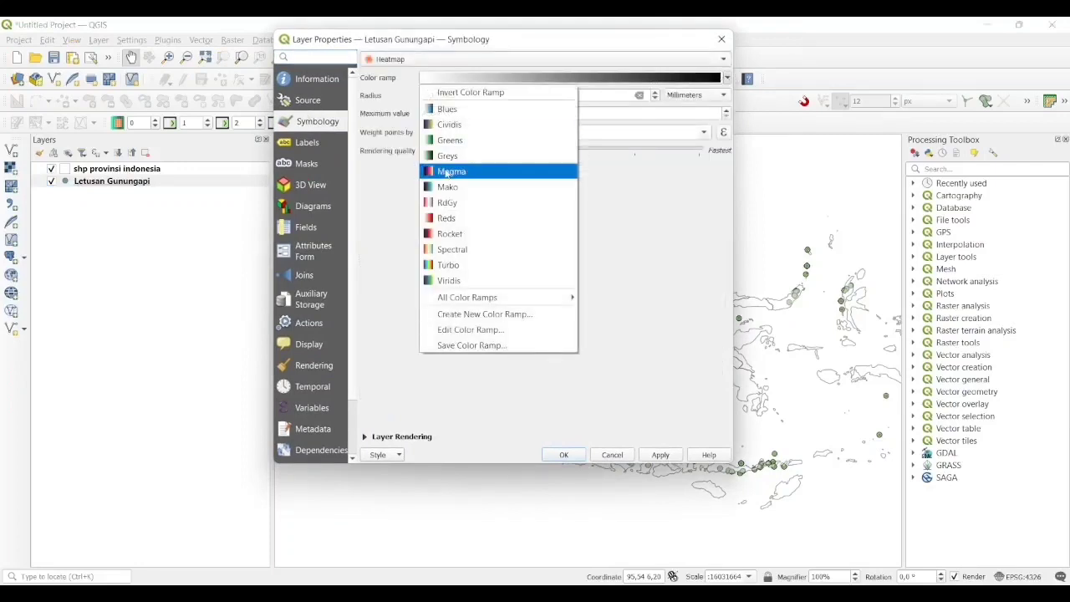
click(448, 172)
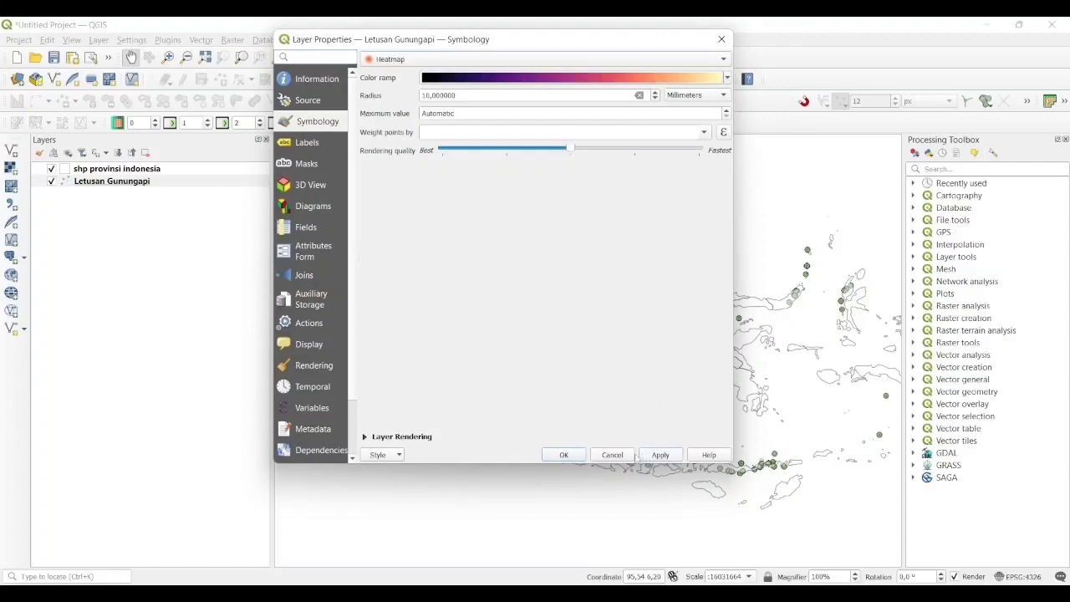
click(660, 454)
click(564, 455)
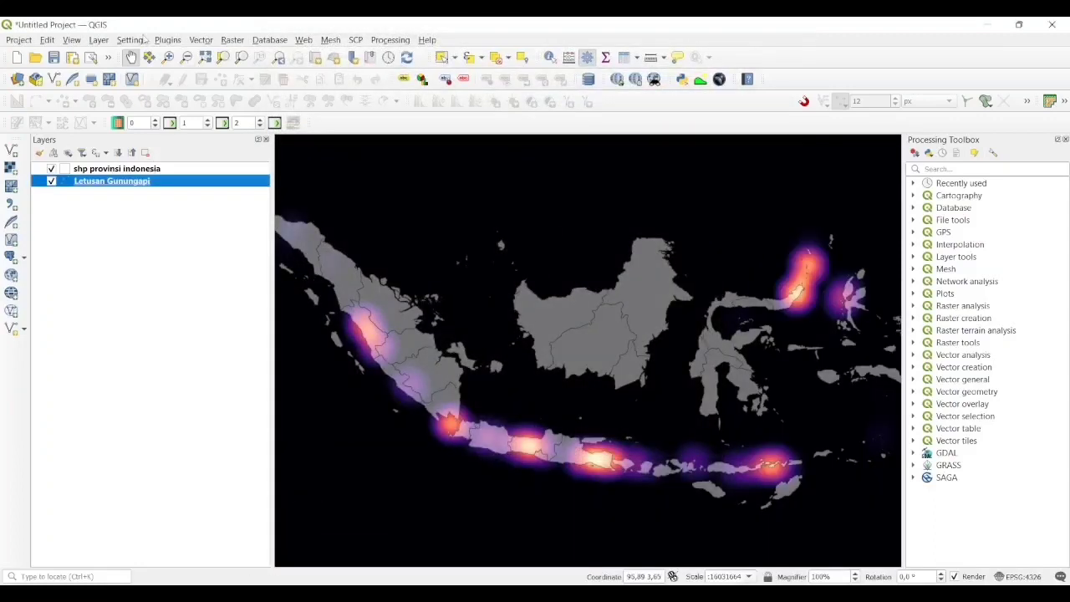
Add Letusan Gunungapi.csv again as a delimited-text point layer and place it above the shp provinsi indonesia layer
click(98, 42)
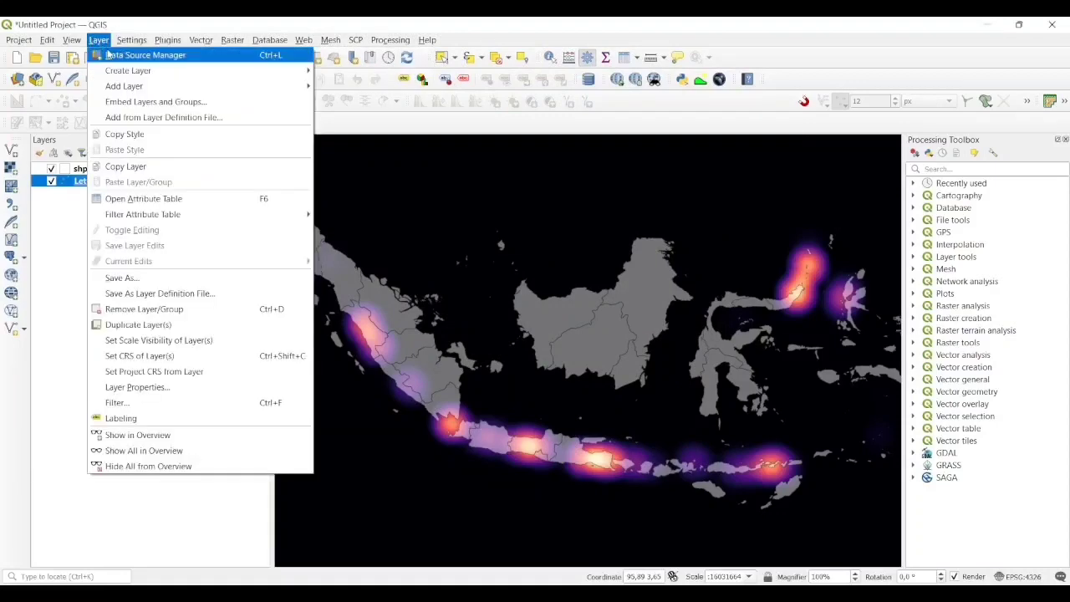
click(119, 55)
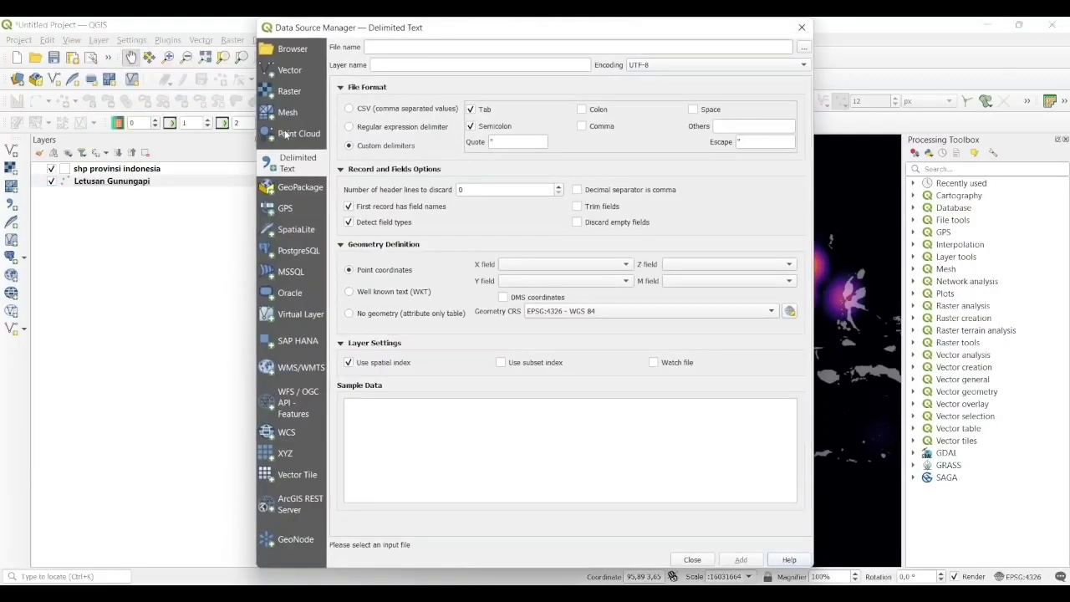
click(803, 46)
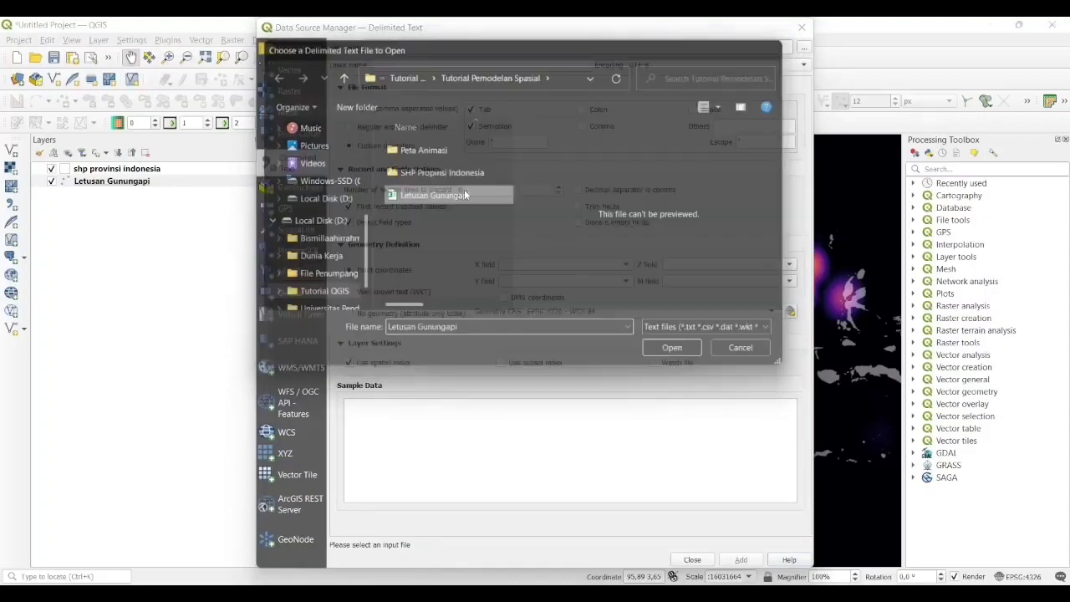
double_click(466, 188)
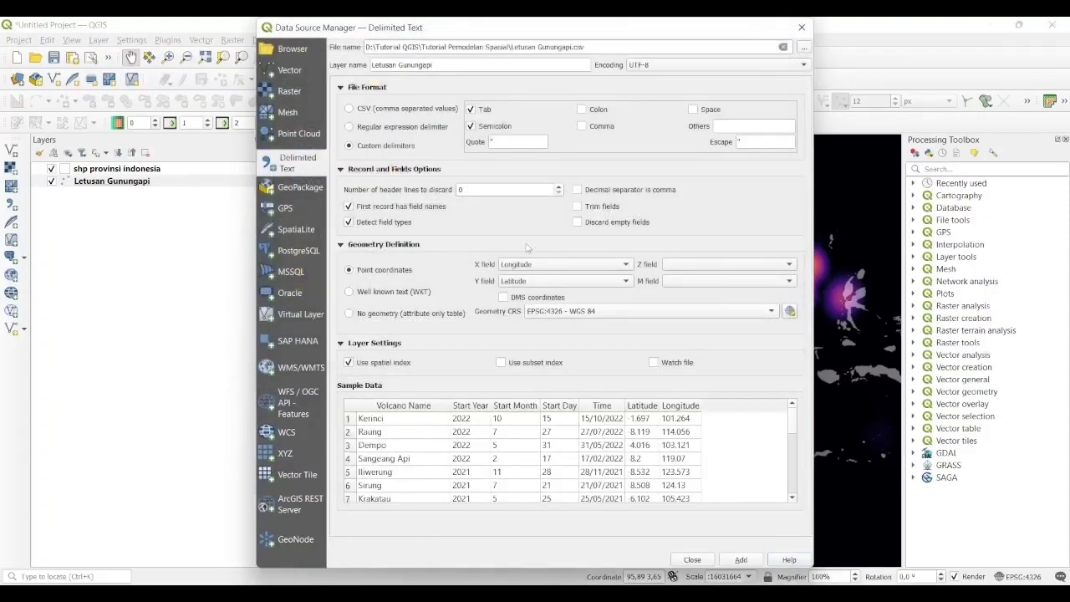
click(740, 560)
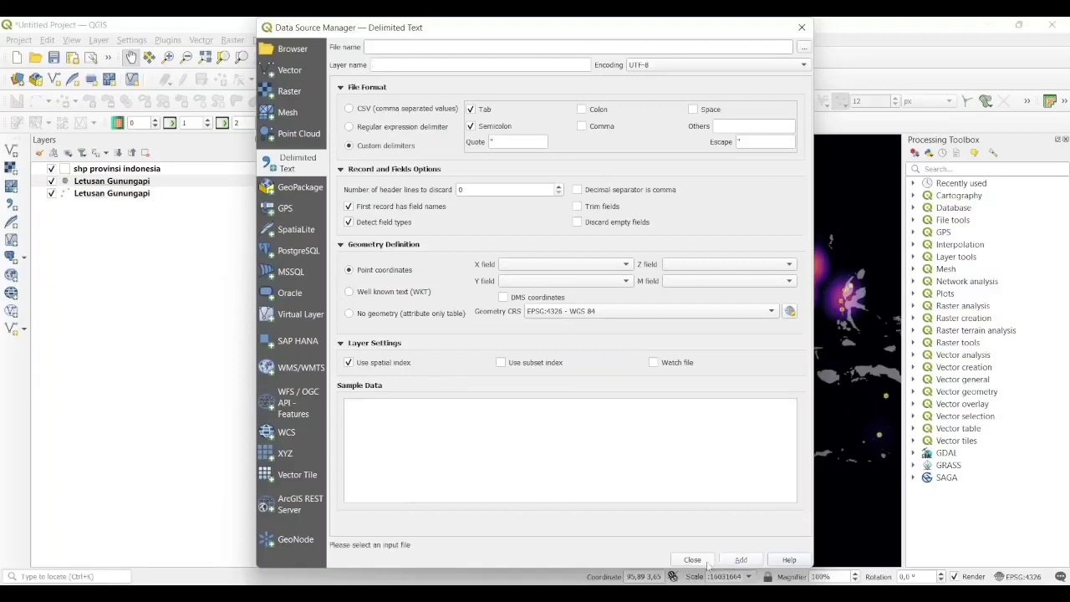
click(706, 560)
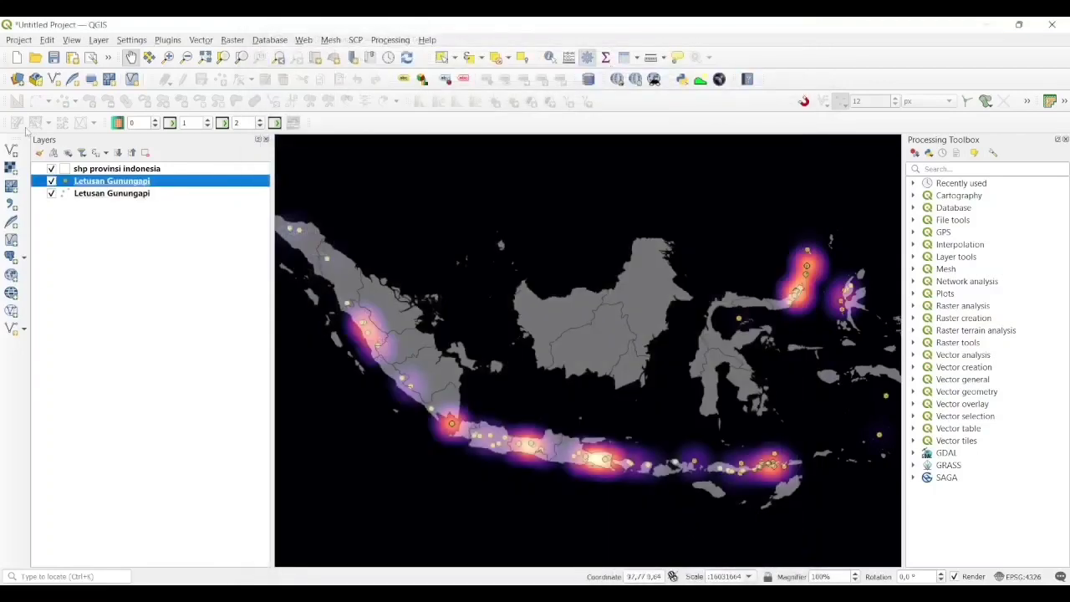
mouse_move(66, 180)
mouse_down()
mouse_move(83, 169)
mouse_move(85, 186)
mouse_up()
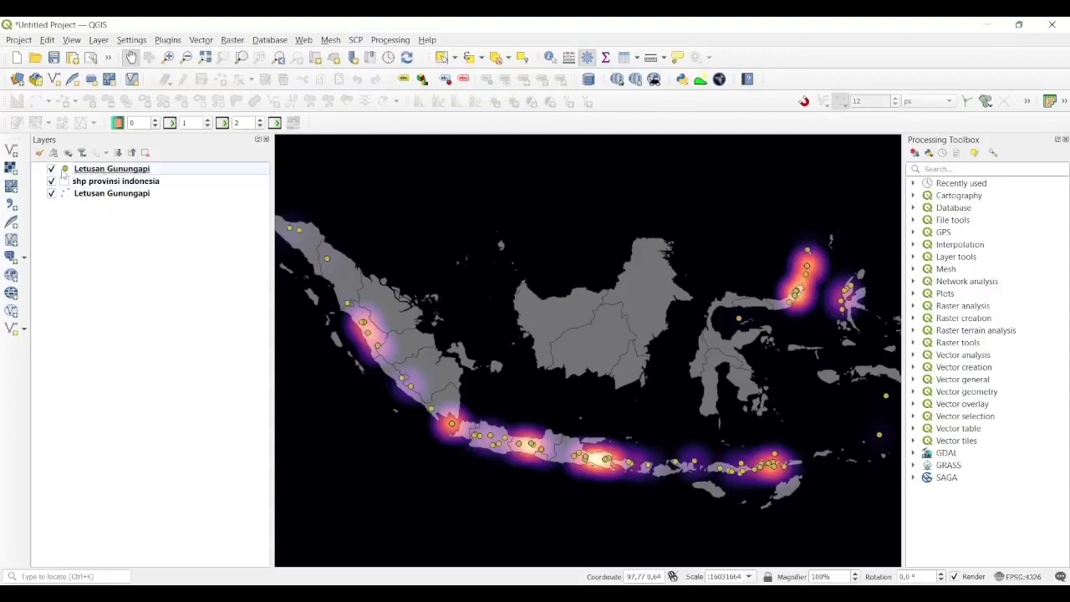
Change the simple marker of the topmost Letusan Gunungapi layer to a triangle shape
click(63, 173)
double_click(63, 172)
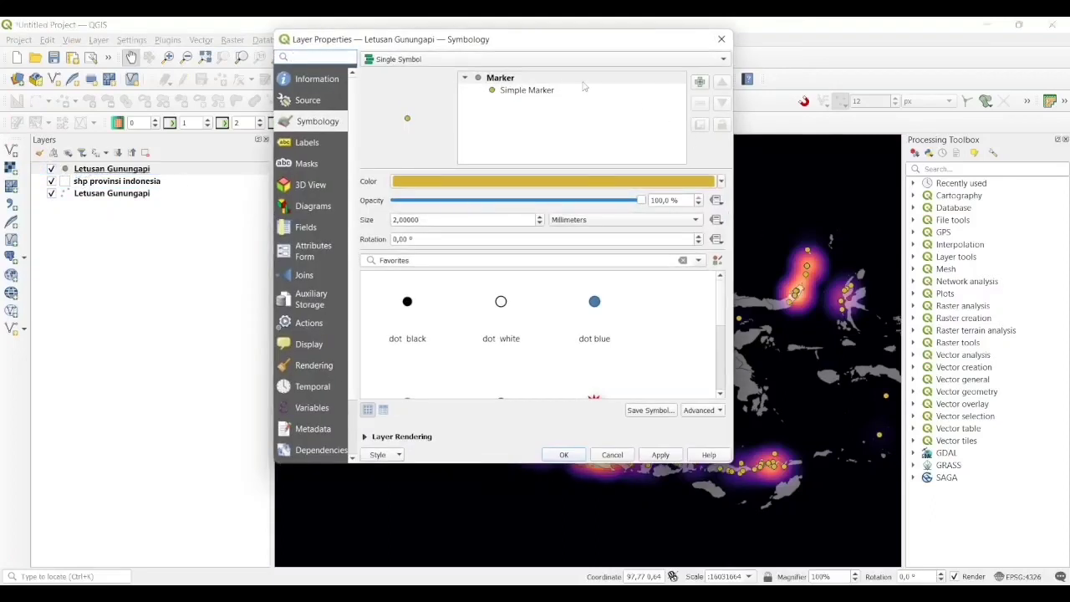
click(573, 94)
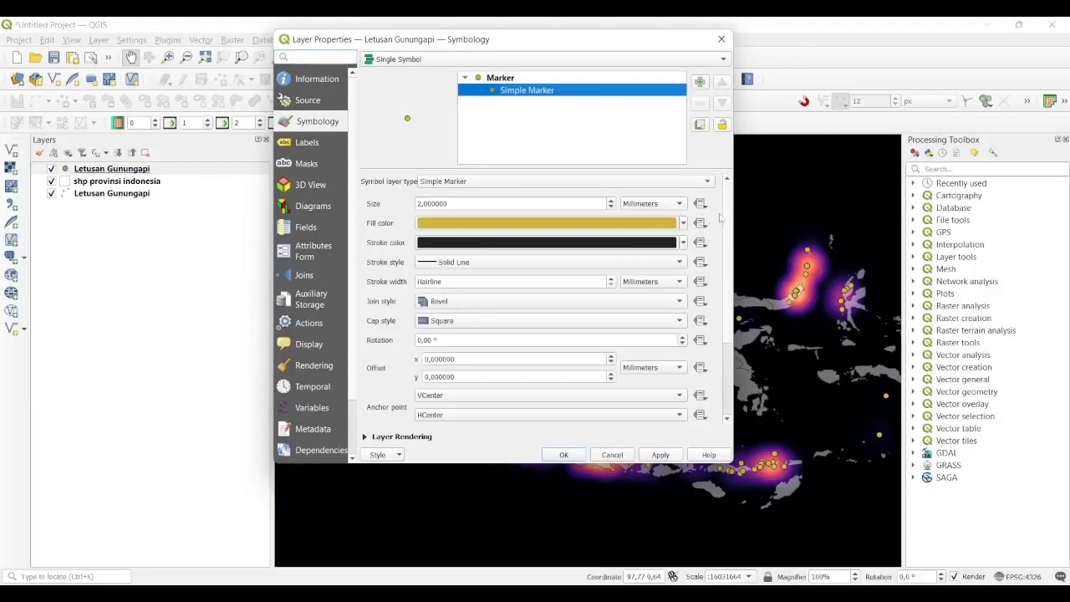
drag(727, 336, 731, 413)
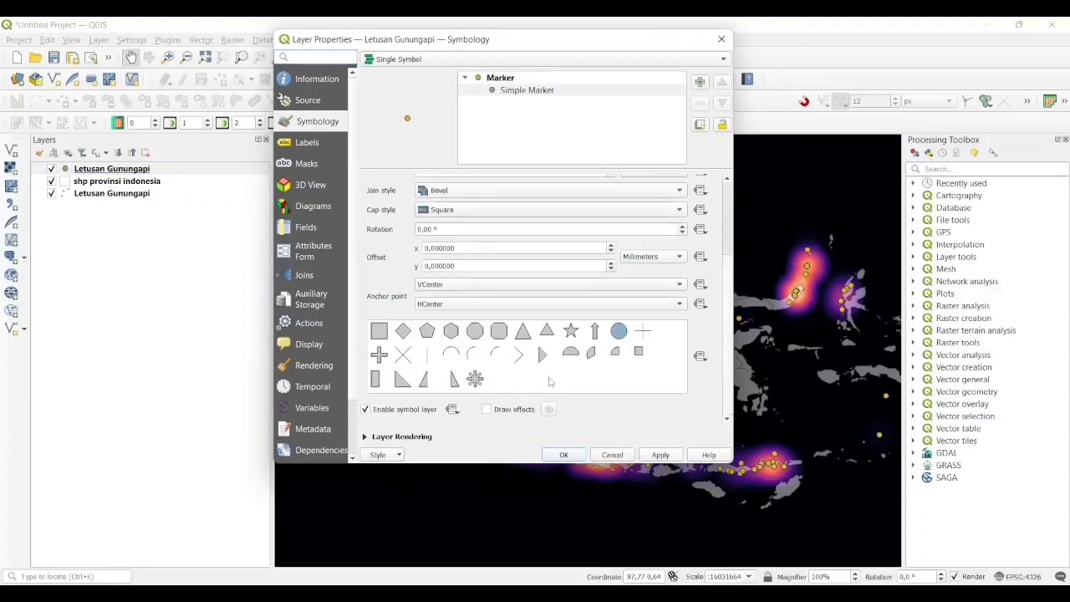
click(524, 333)
drag(738, 285, 740, 197)
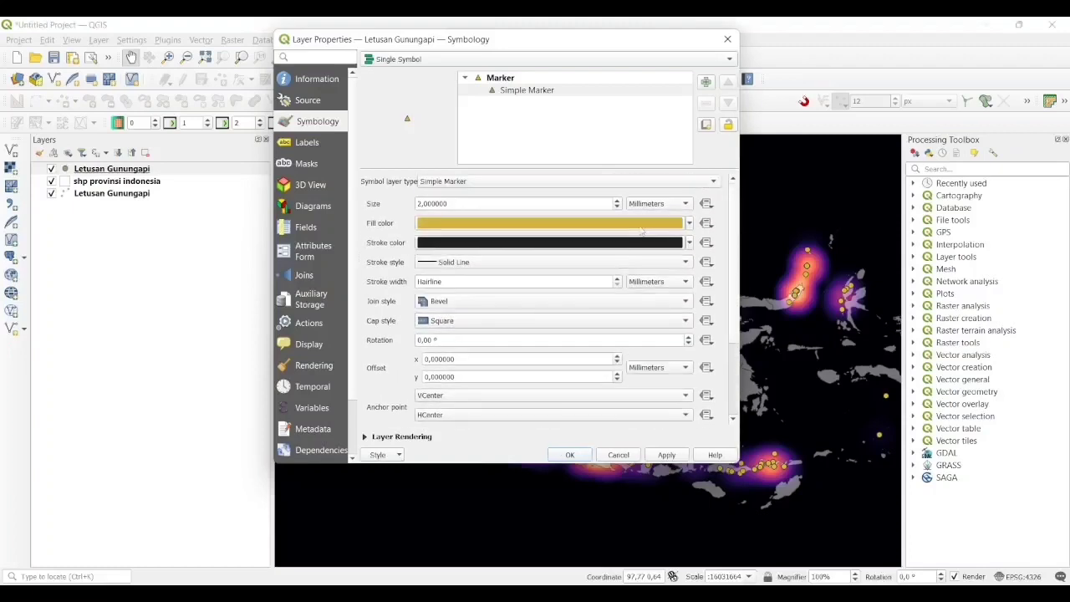
Give the triangle markers a red fill and red stroke, set their size to 3 mm, and keep the Single Symbol renderer
click(689, 223)
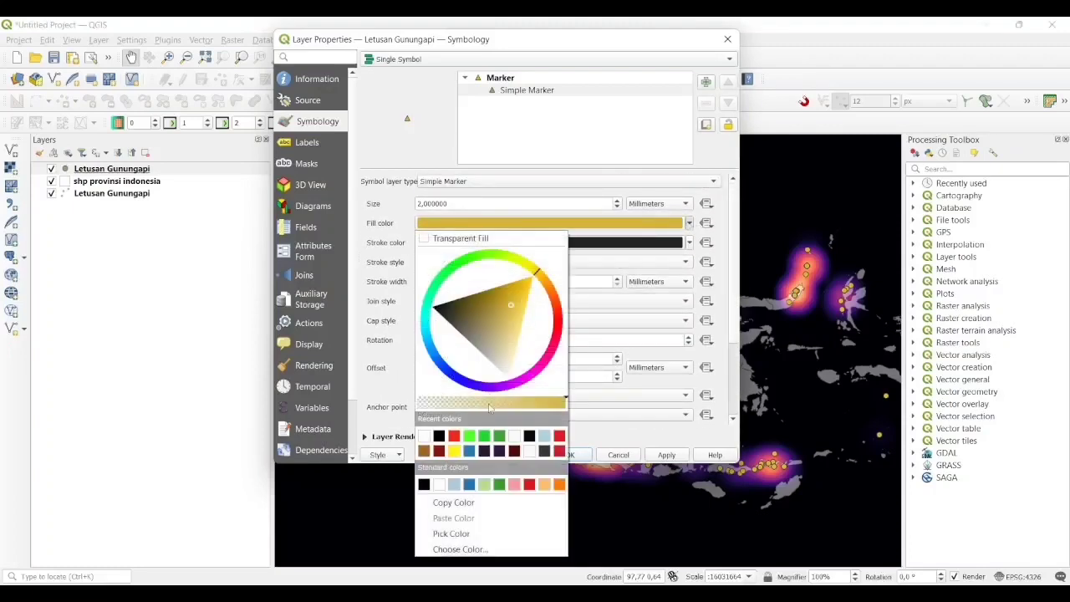
click(462, 434)
click(689, 243)
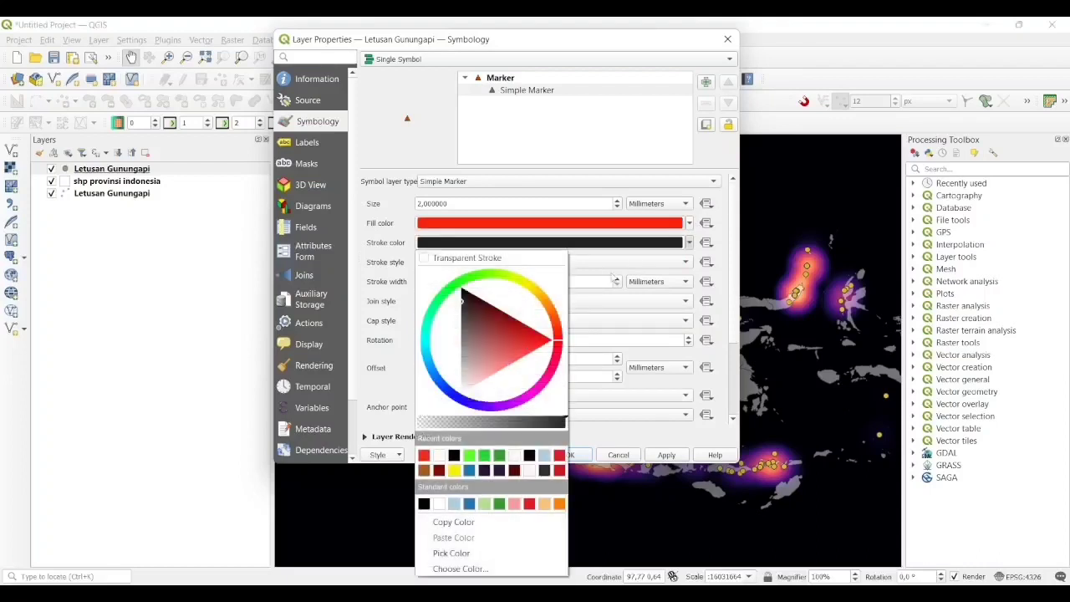
click(424, 458)
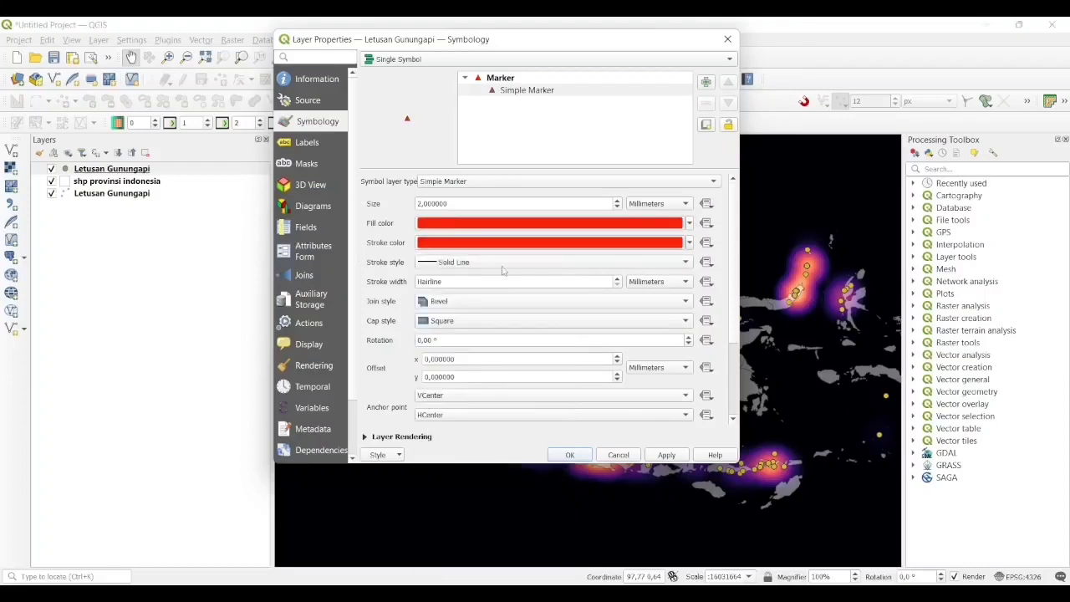
click(418, 203)
key(BackSpace)
text(3)
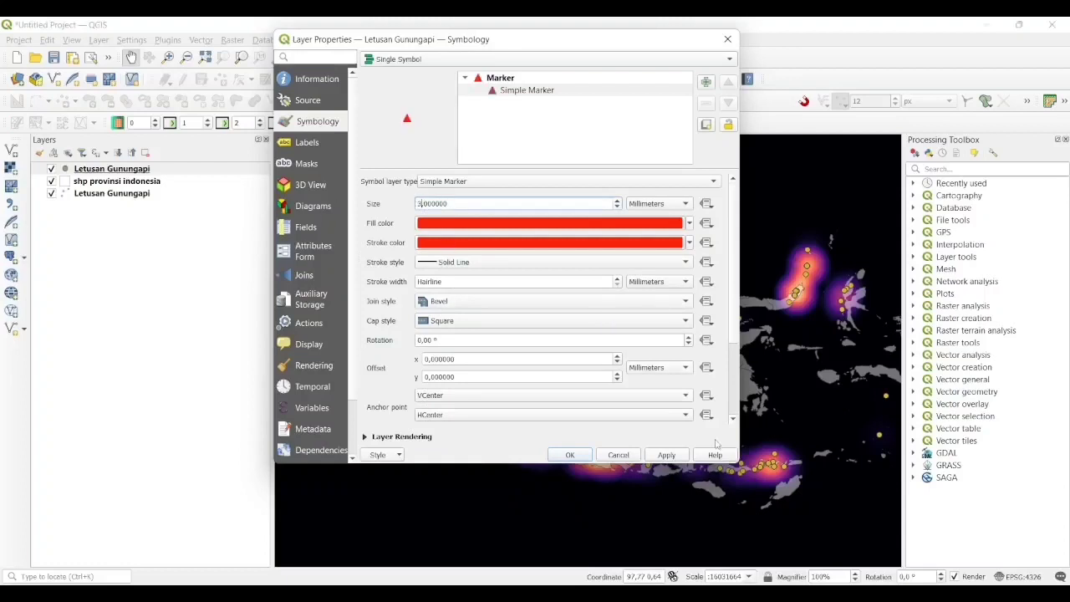
click(668, 455)
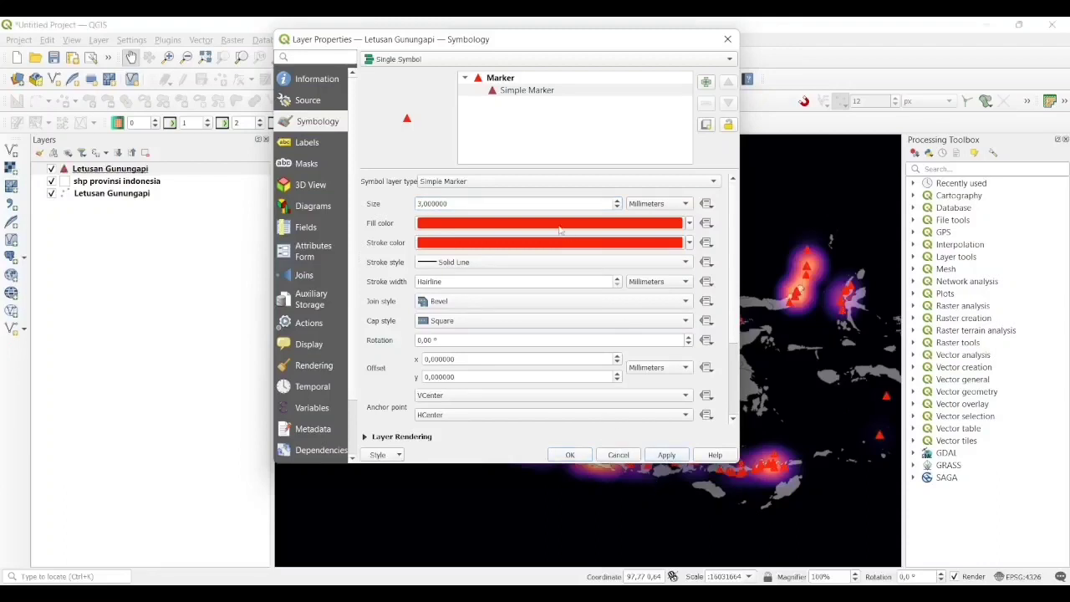
click(431, 62)
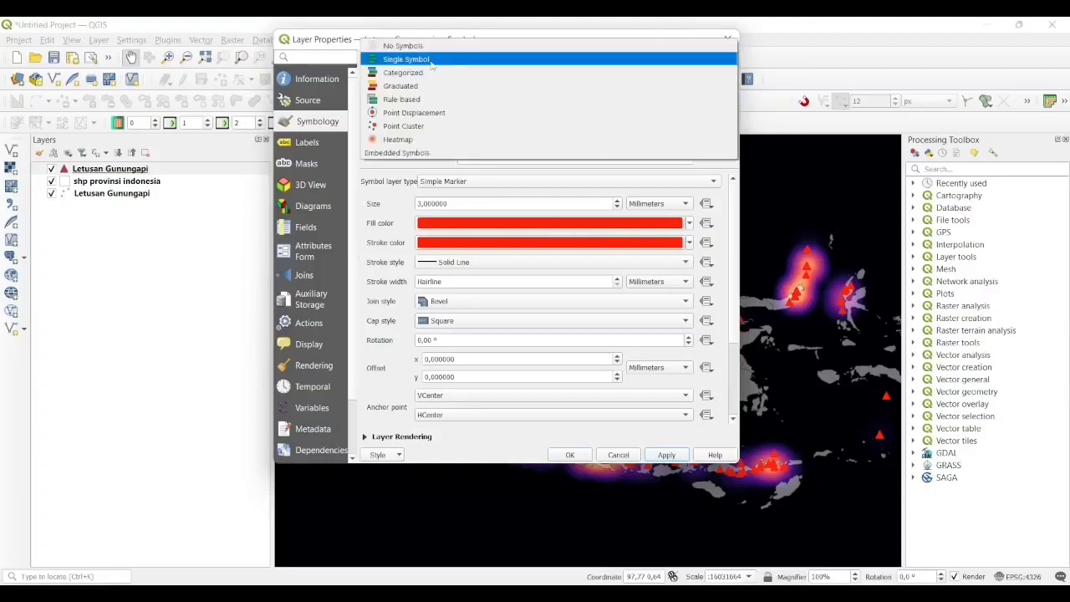
click(432, 60)
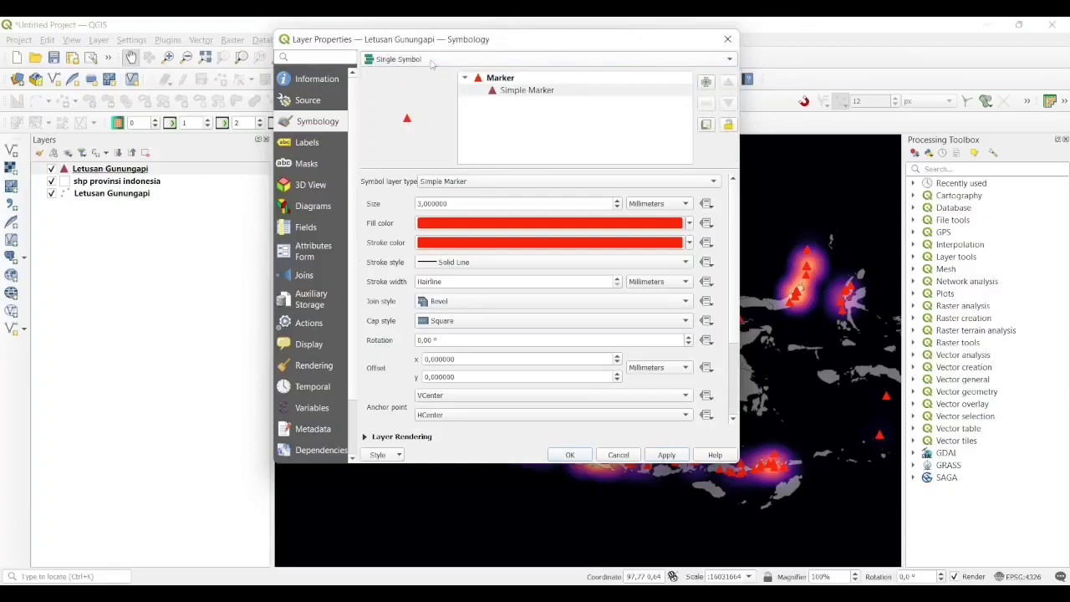
Label the eruption points with Single Labels from the Volcano Name field, using red text at size 7 points
click(318, 142)
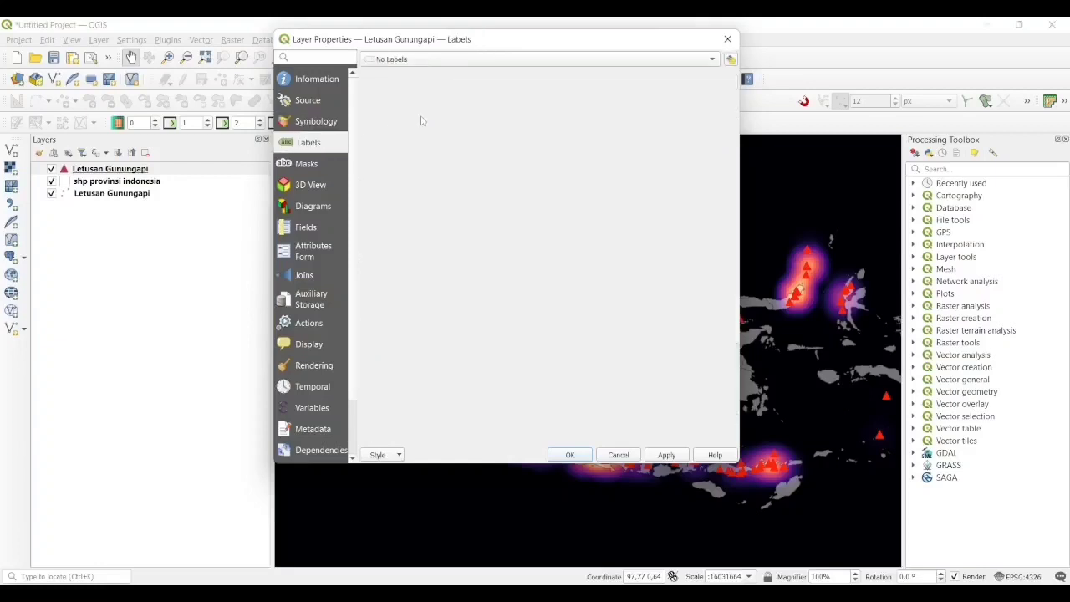
click(474, 61)
click(476, 70)
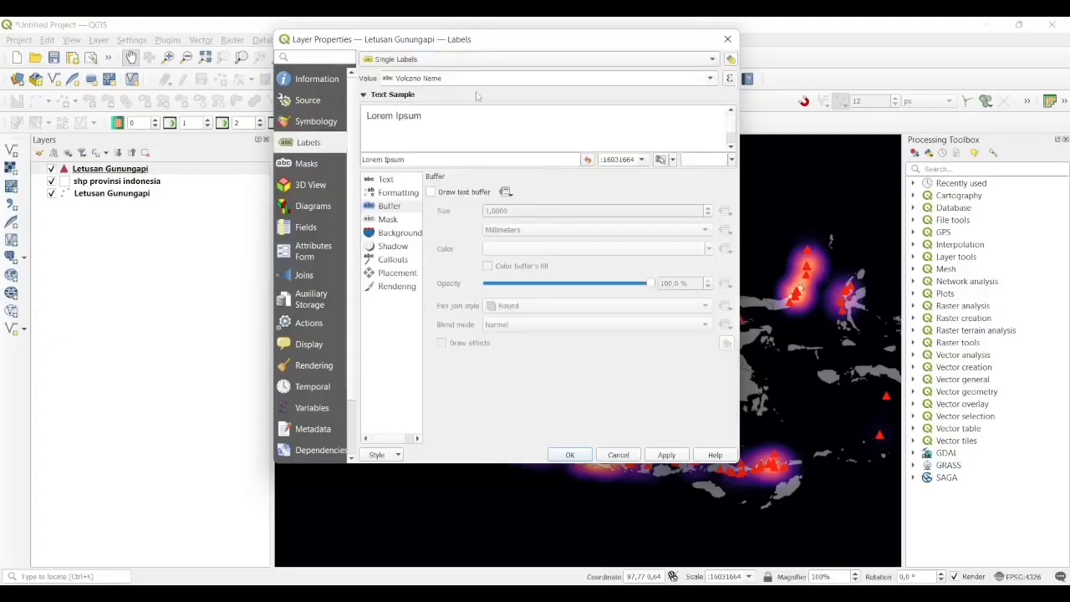
click(402, 182)
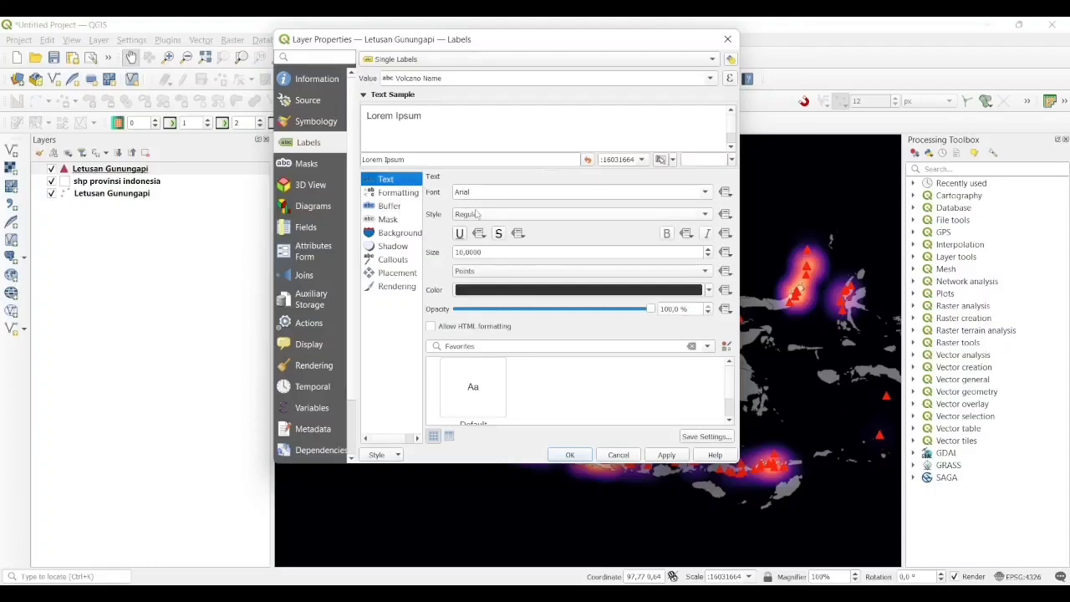
click(464, 252)
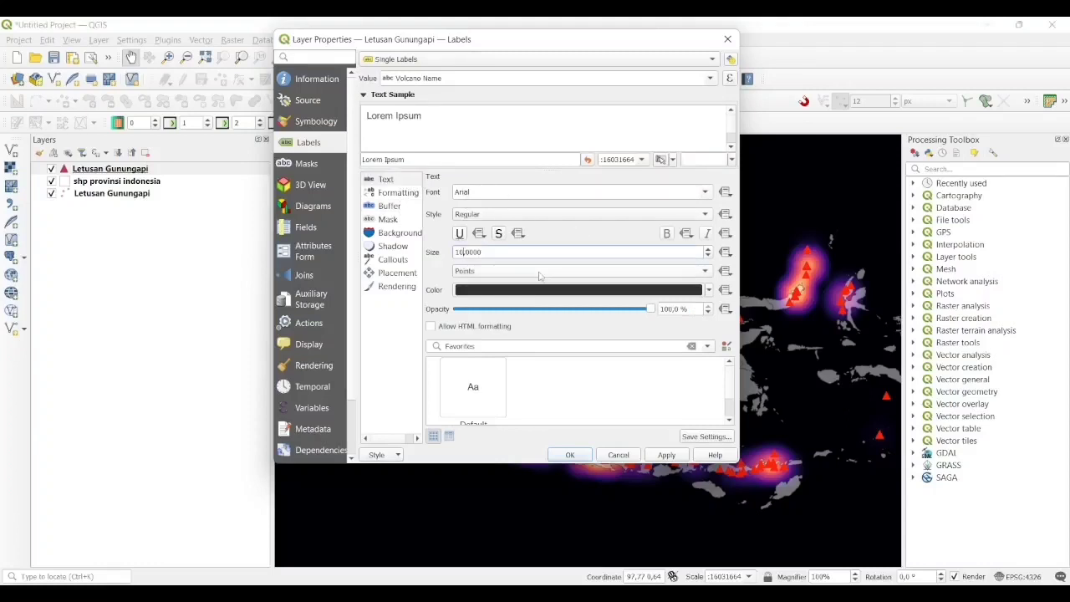
key(BackSpace)
key(BackSpace)
text(1)
click(709, 290)
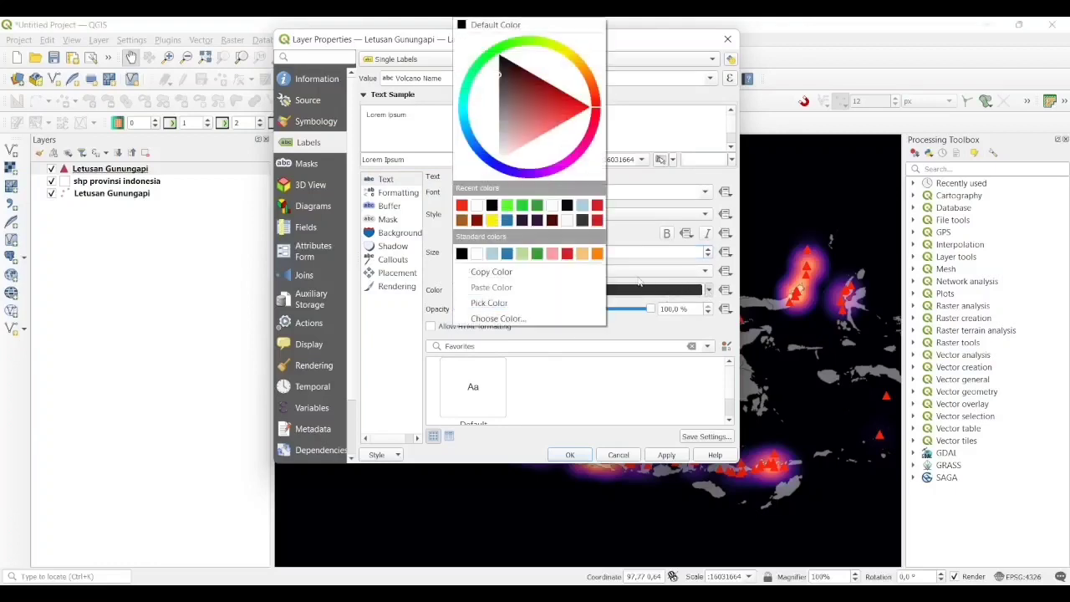
click(462, 207)
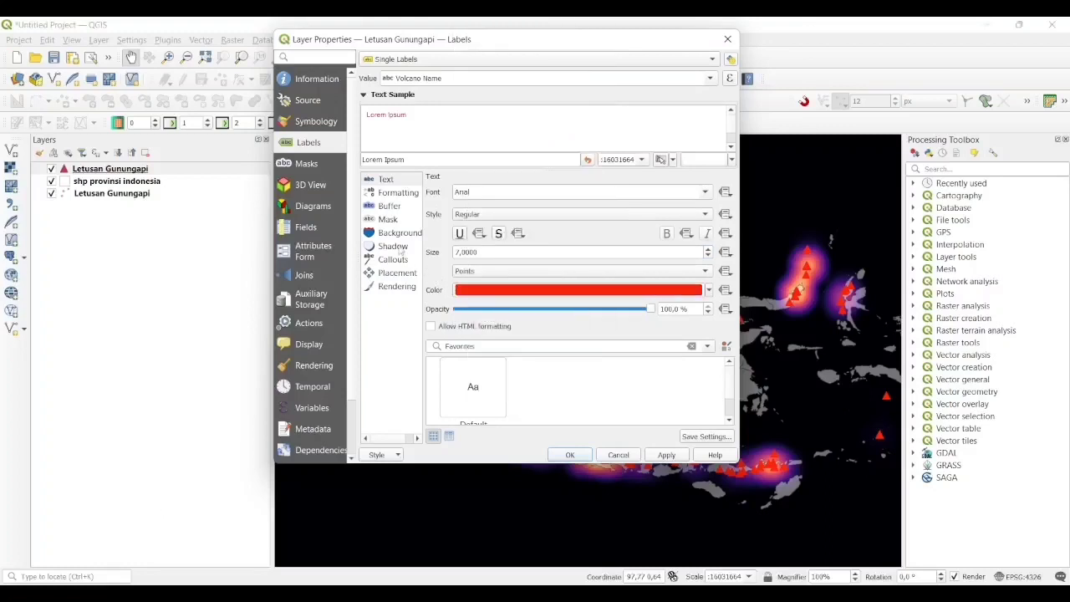
Draw a text buffer around the volcano name labels and apply the layer properties
click(396, 207)
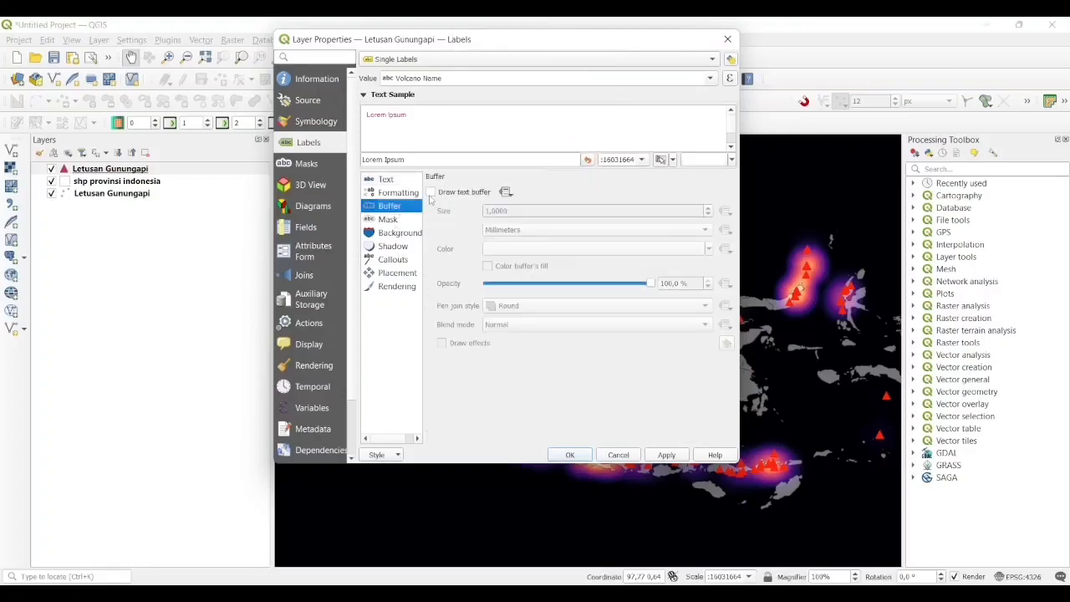
click(431, 194)
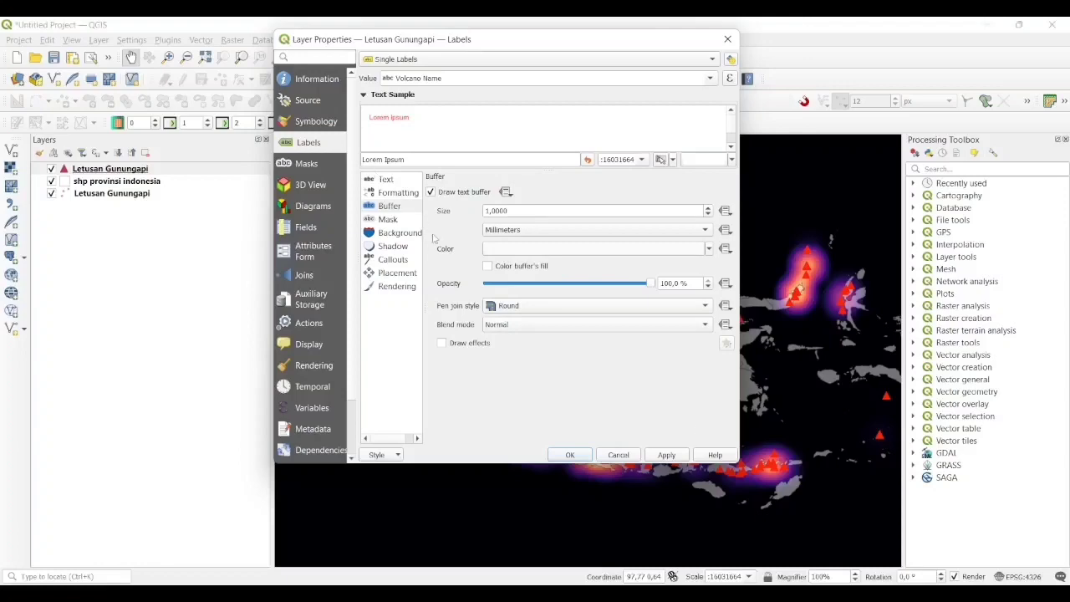
click(669, 456)
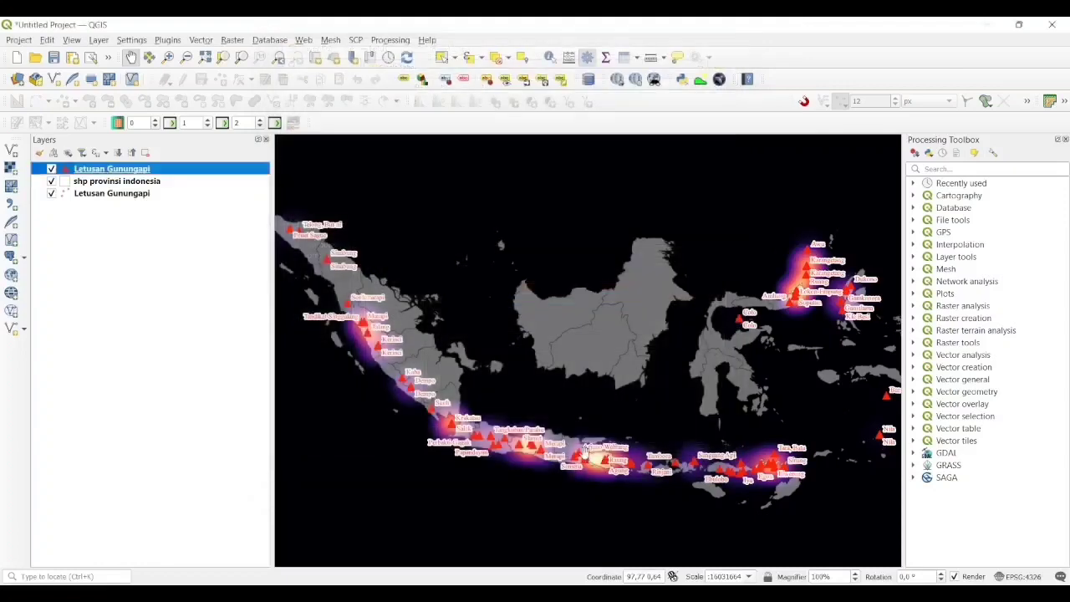
click(570, 455)
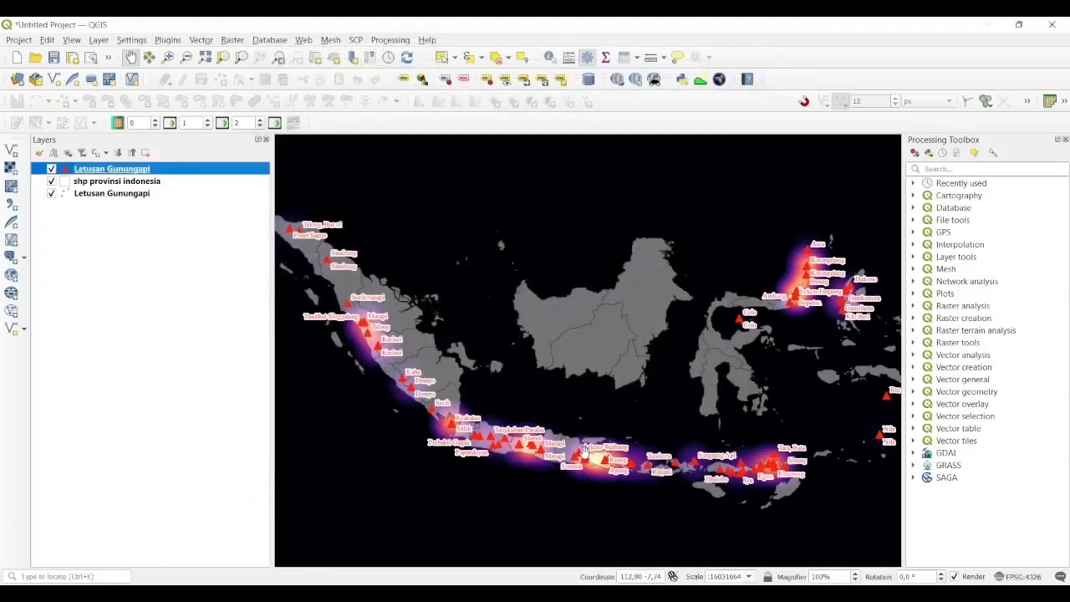
scroll(619, 393, down, 2)
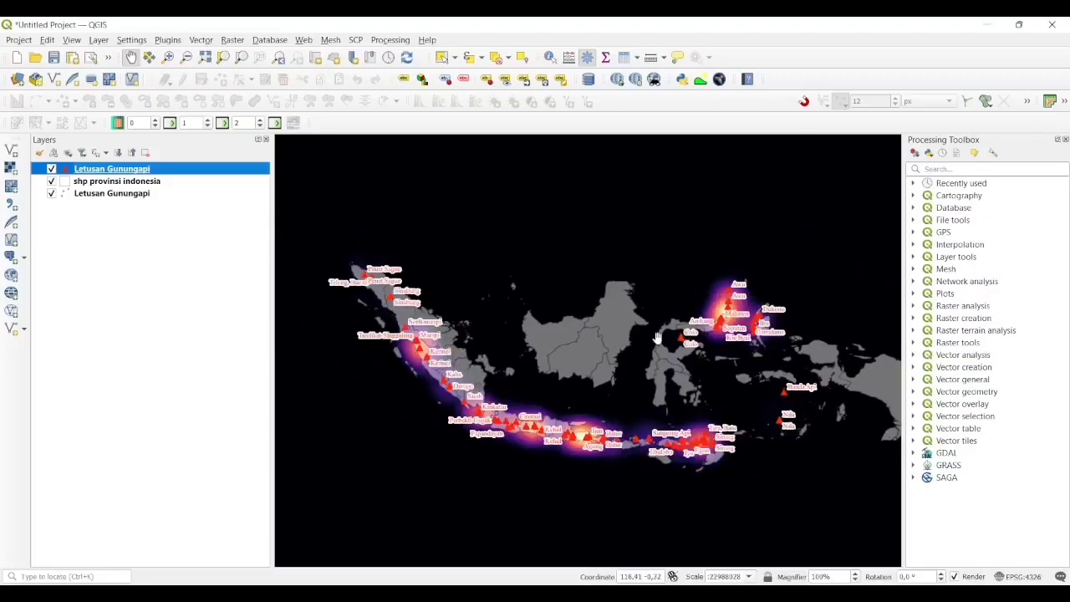
drag(691, 324, 655, 316)
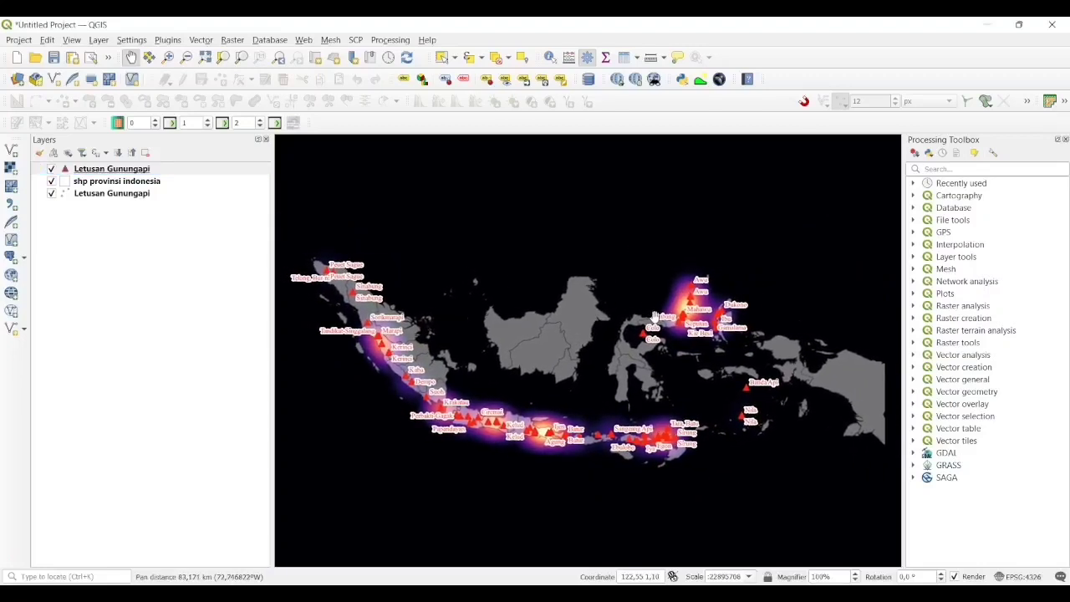
Search the plugin manager for "timema" and show the details of the TimeManager plugin
click(169, 40)
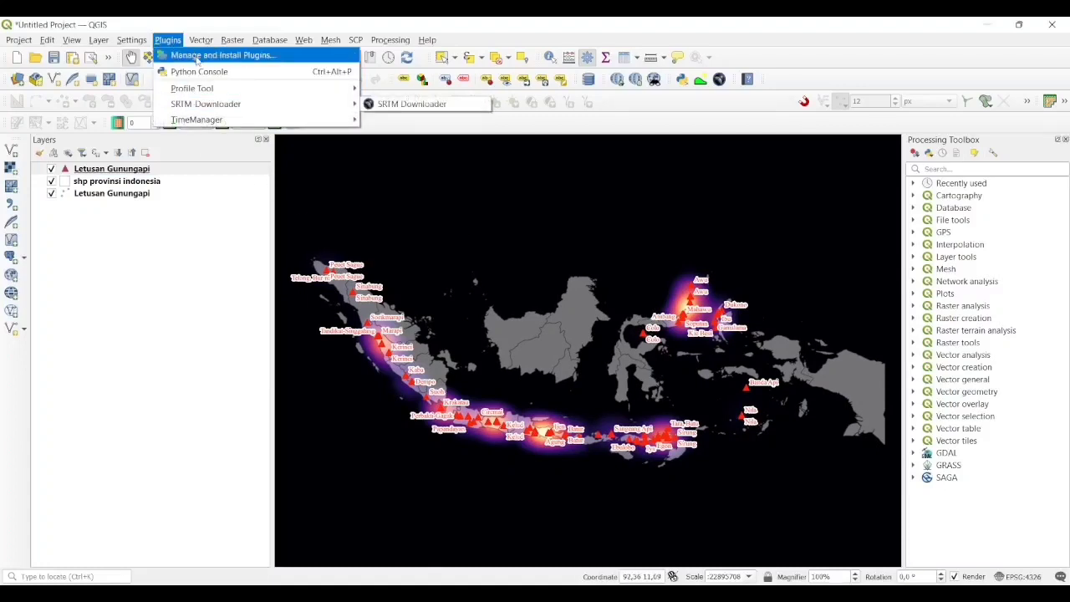
click(197, 58)
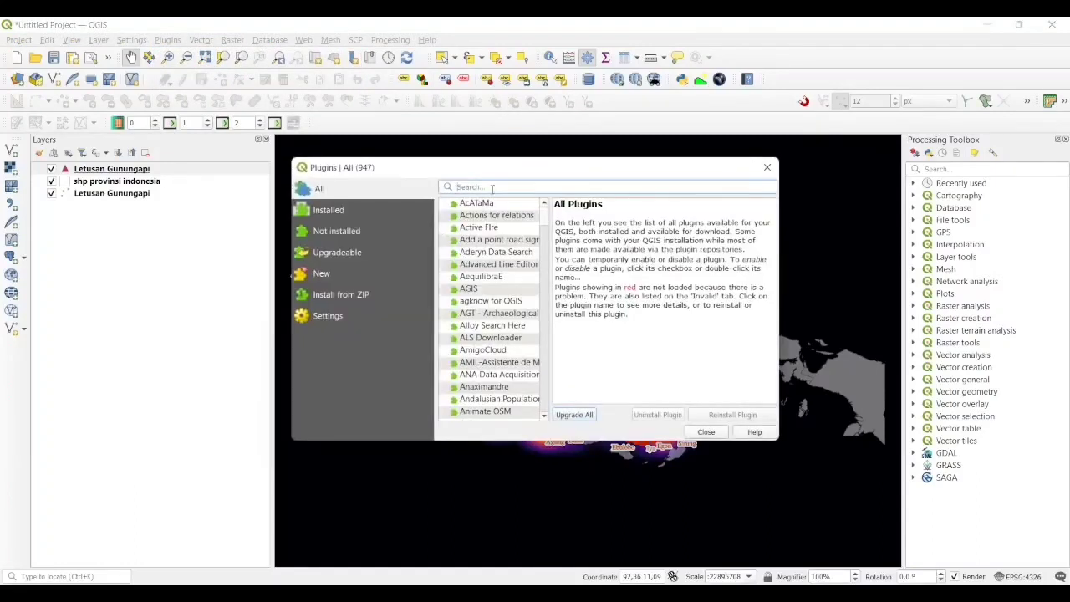
text(time)
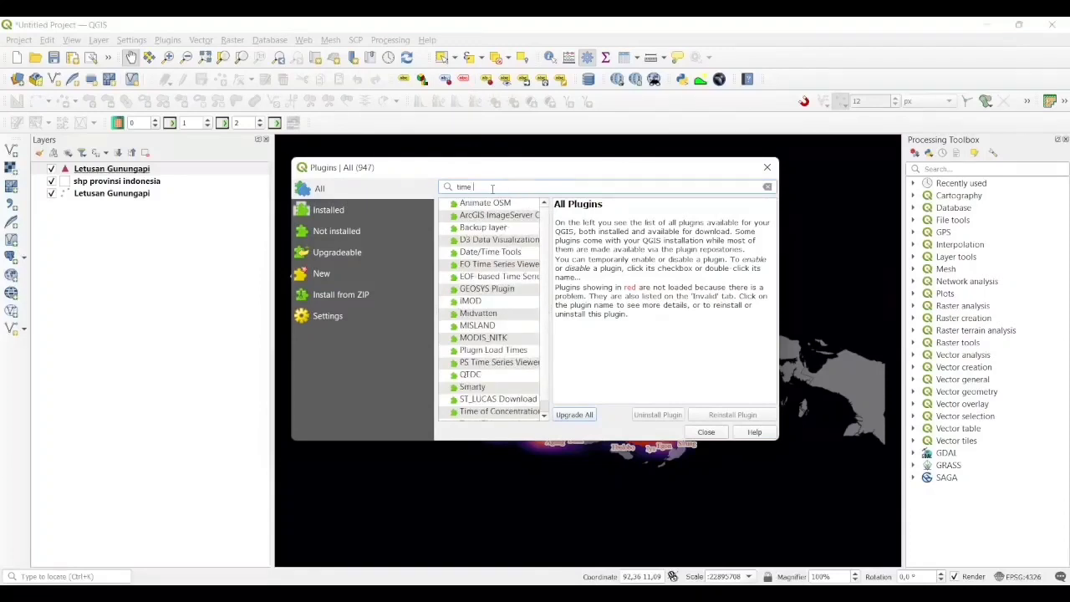
text(m)
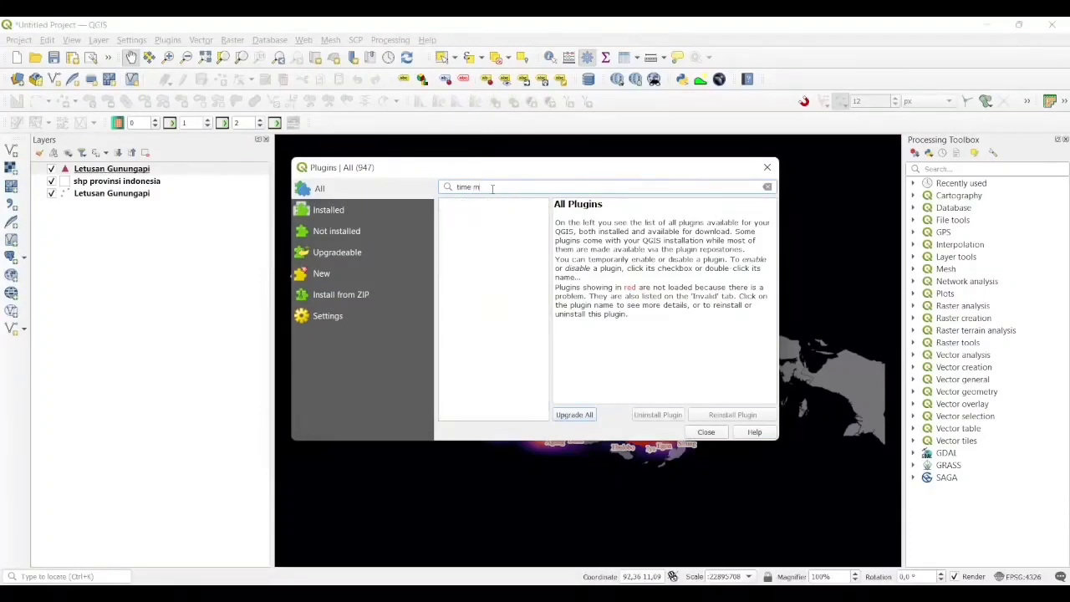
key(BackSpace)
key(BackSpace)
text(ma)
click(499, 207)
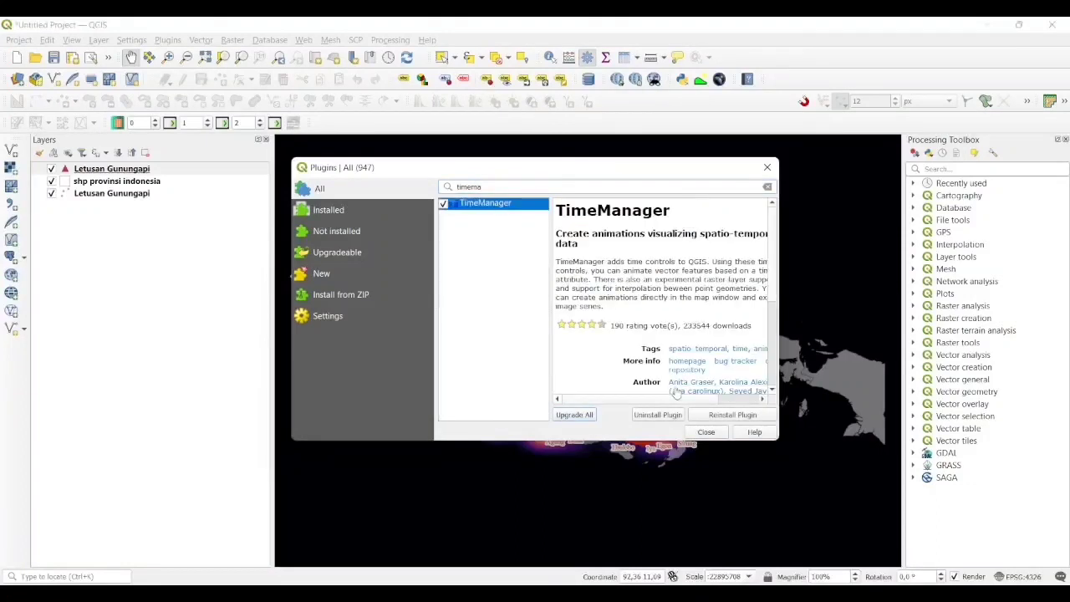
Close the plugin manager and show the TimeManager plugin's controls below the map
click(707, 433)
click(168, 44)
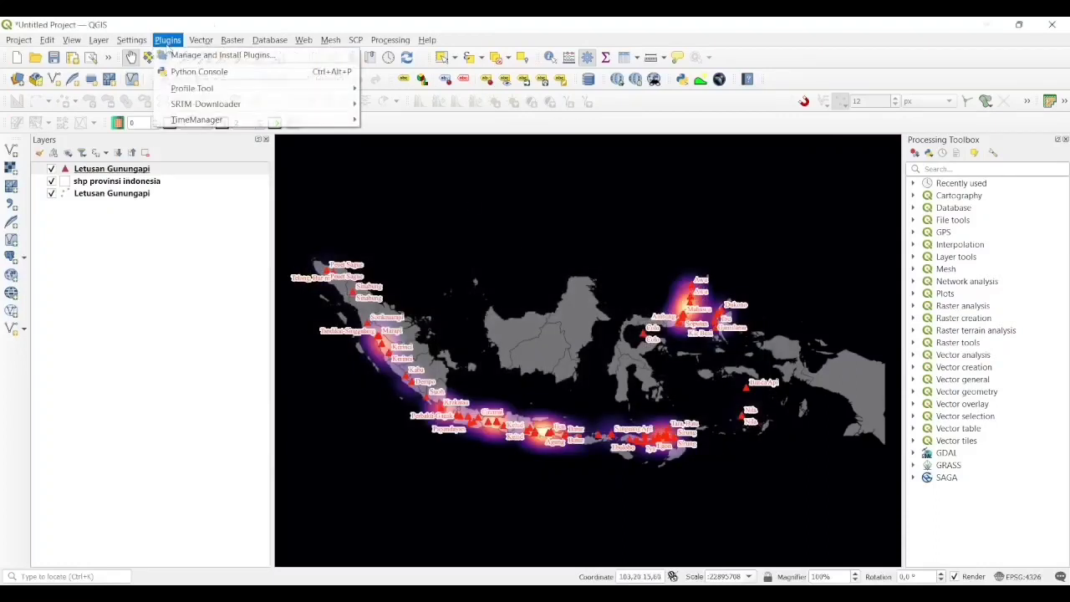
mouse_move(242, 124)
click(442, 123)
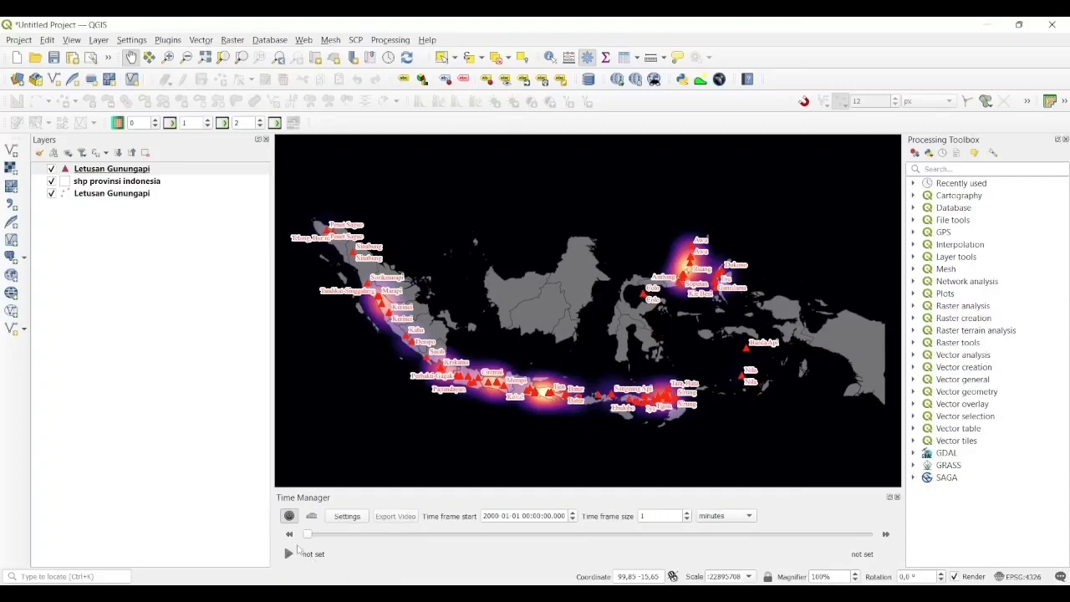
Add the first Letusan Gunungapi layer to the Time Manager settings, with the Time field as its start time
click(348, 516)
click(533, 206)
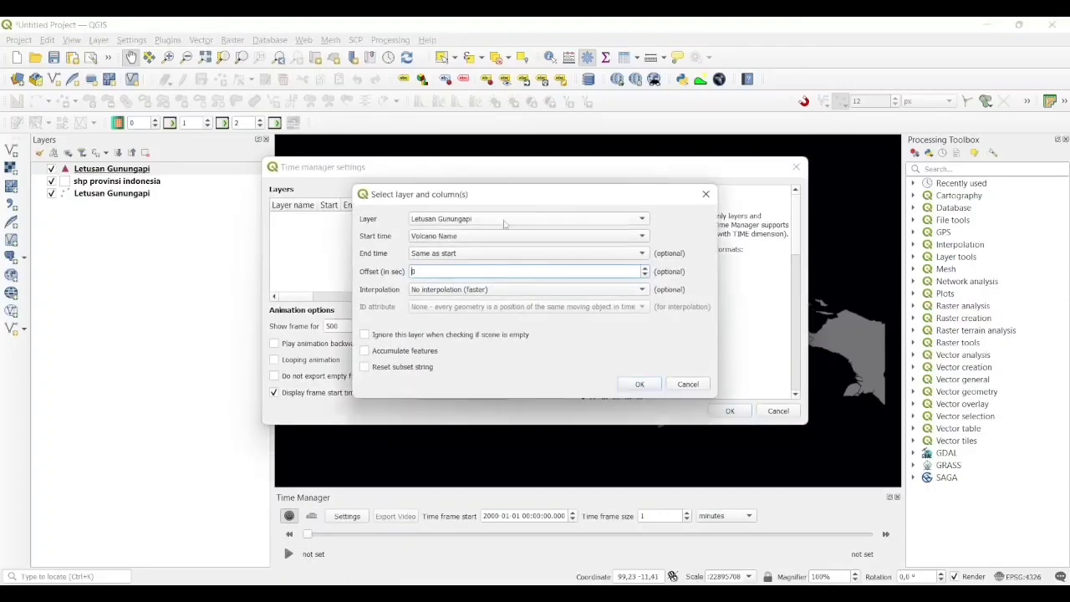
click(539, 221)
click(540, 231)
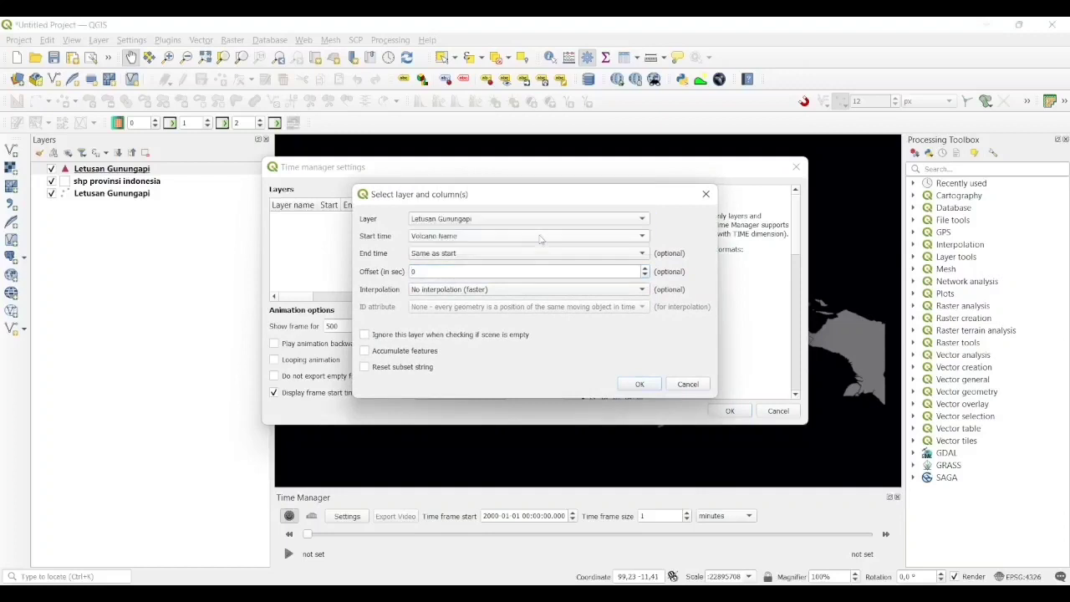
click(539, 236)
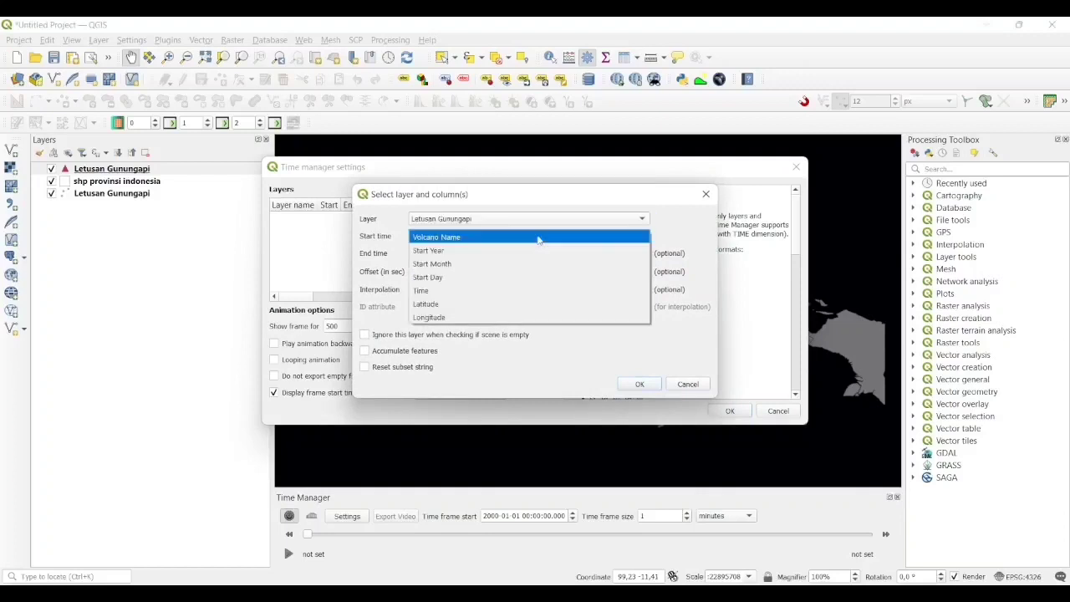
click(521, 292)
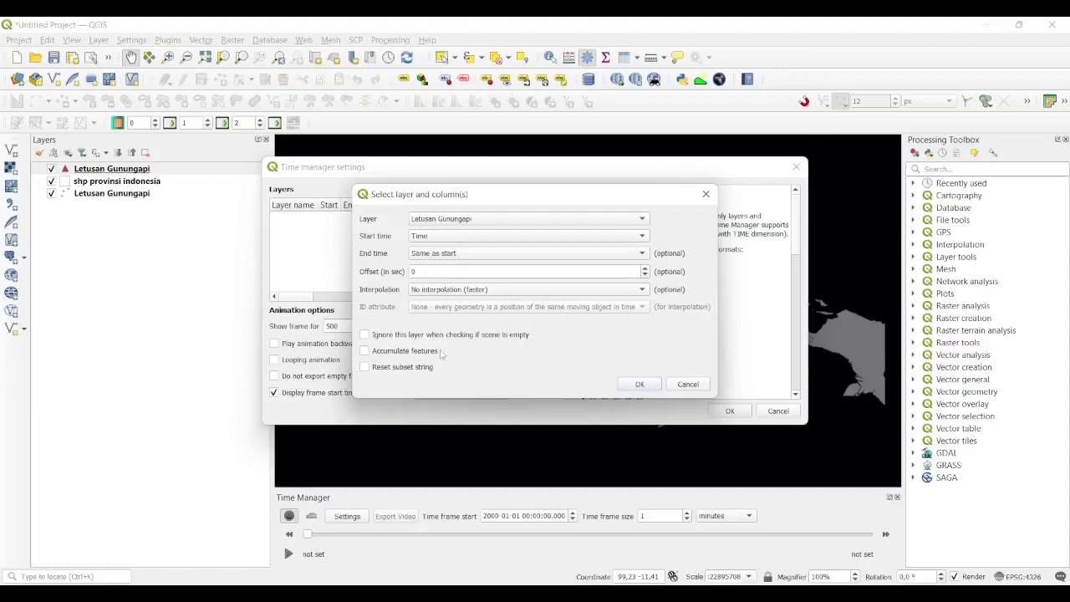
click(640, 385)
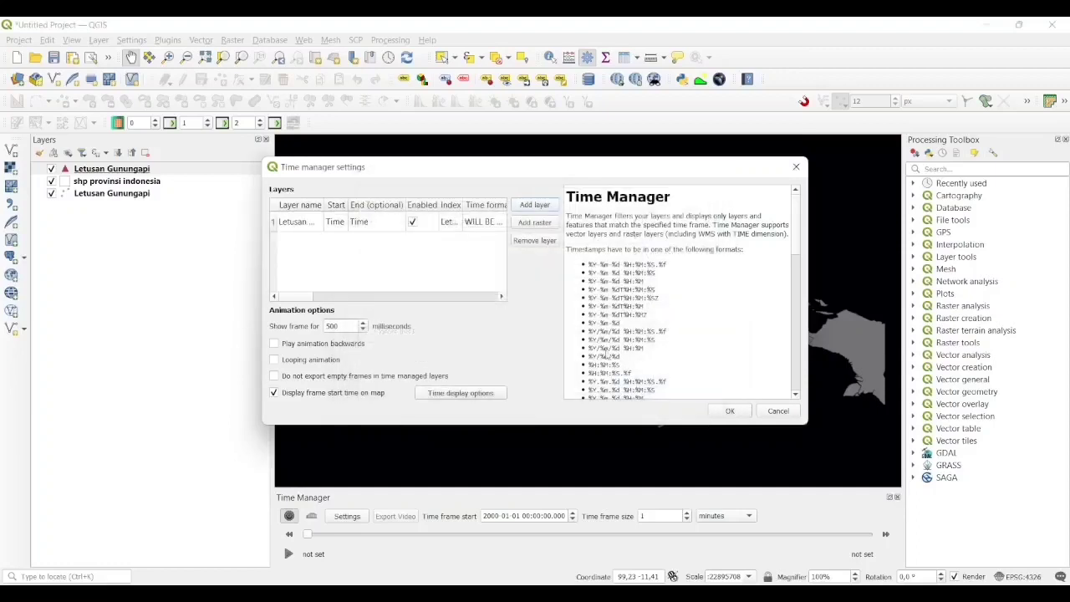
Add the second Letusan Gunungapi layer to the time-managed layers, also using the Time field as start time
click(523, 206)
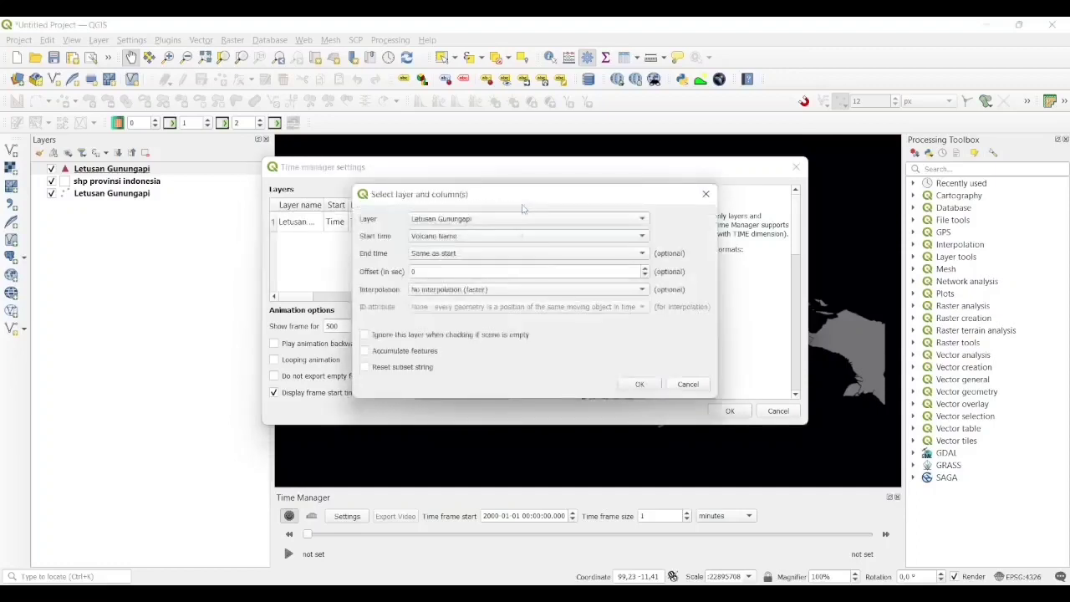
click(528, 220)
click(535, 220)
click(532, 236)
click(530, 290)
click(637, 385)
Place the frame time display in the map's NW corner and apply the Time Manager settings
click(495, 394)
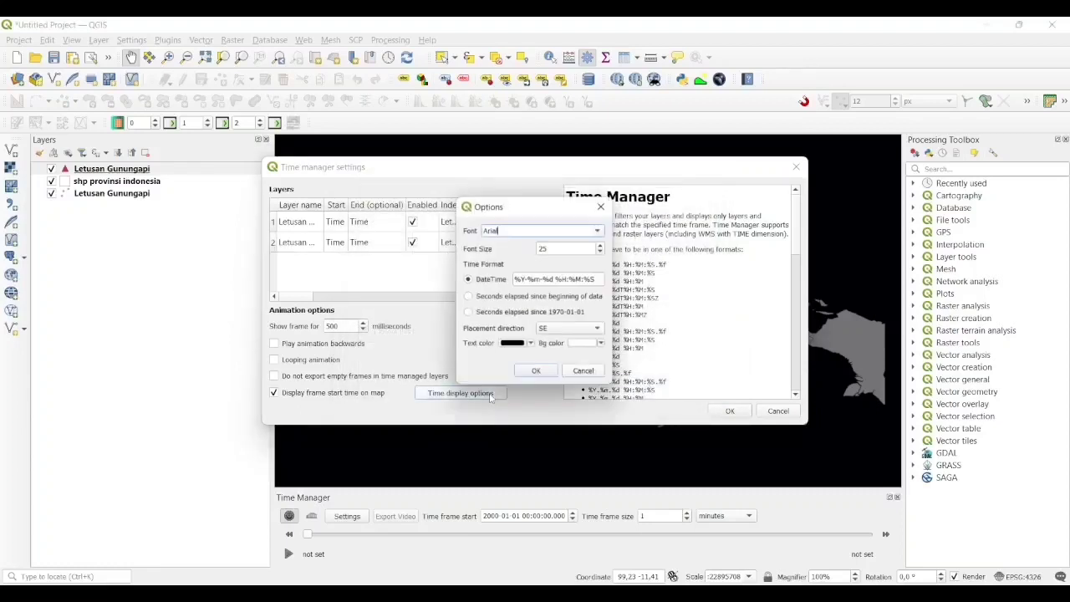
click(581, 332)
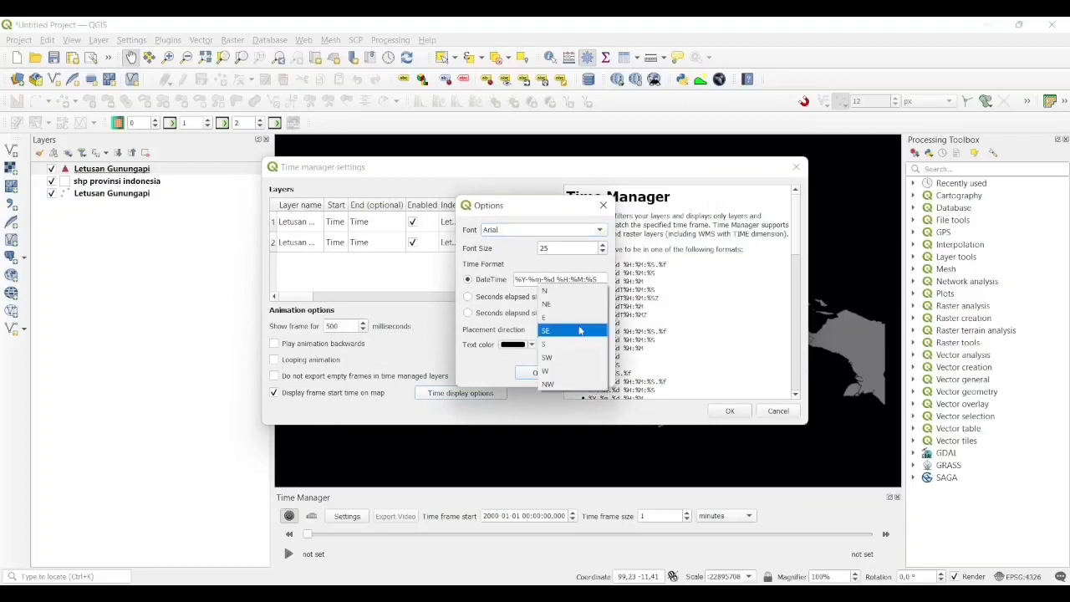
click(574, 383)
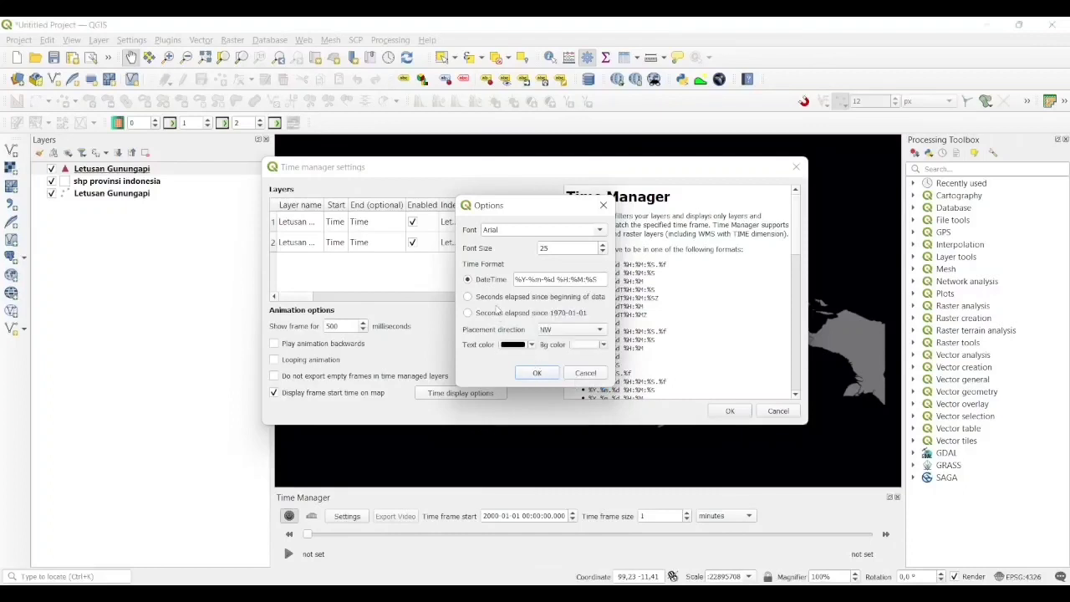
click(538, 373)
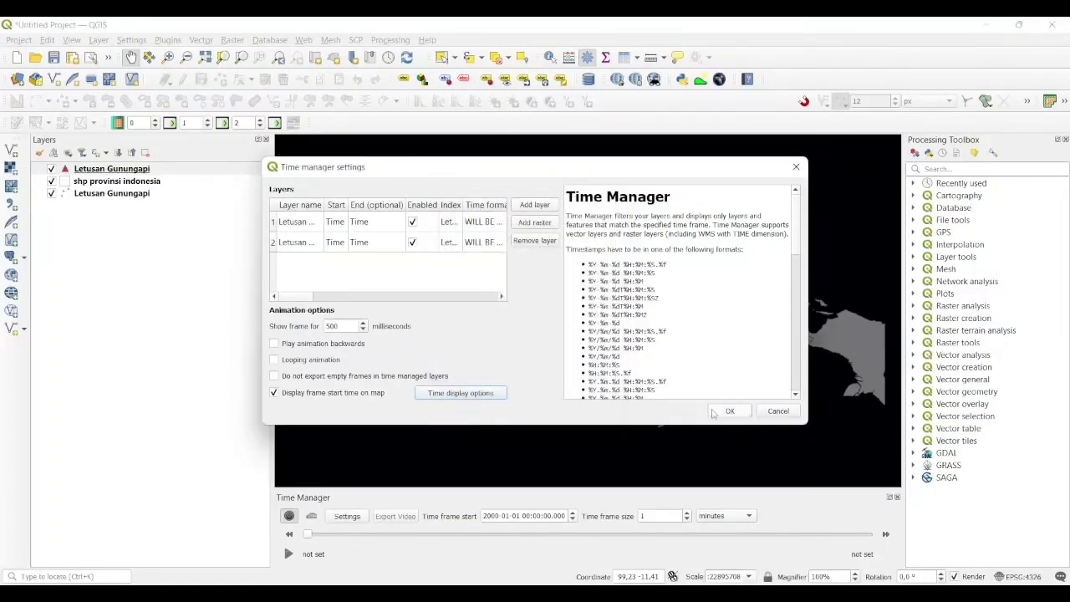
click(727, 411)
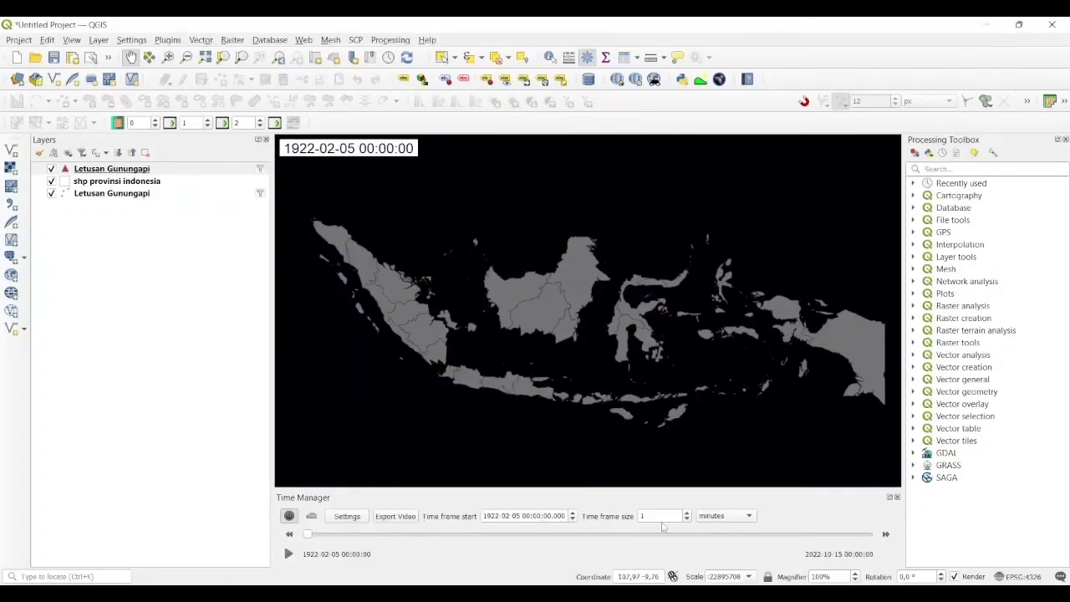
Set the time frame unit to years and scrub the timeline to preview the eruption animation
click(745, 516)
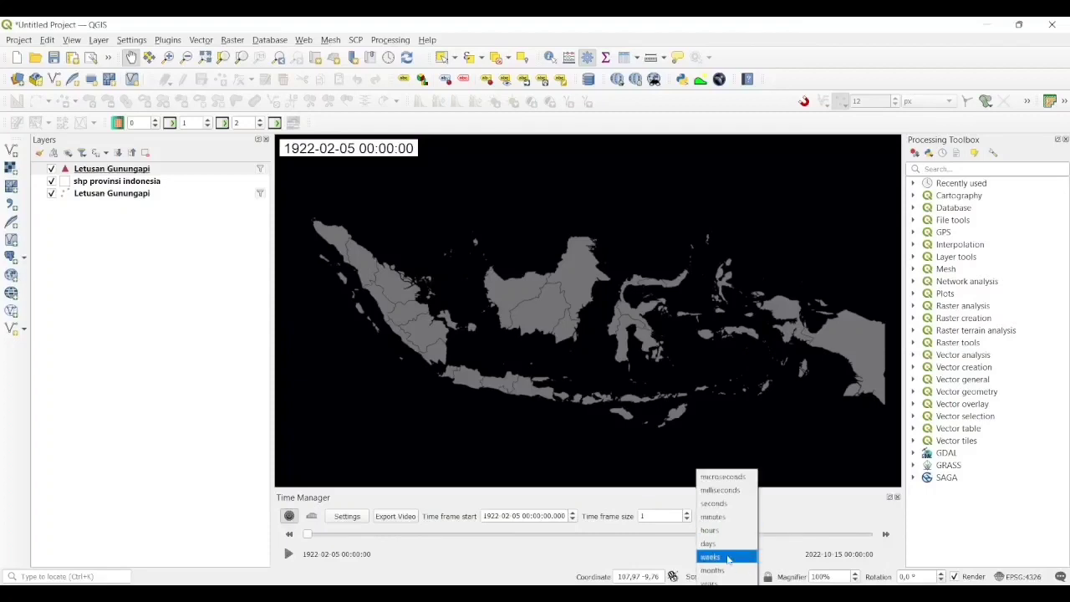
click(724, 583)
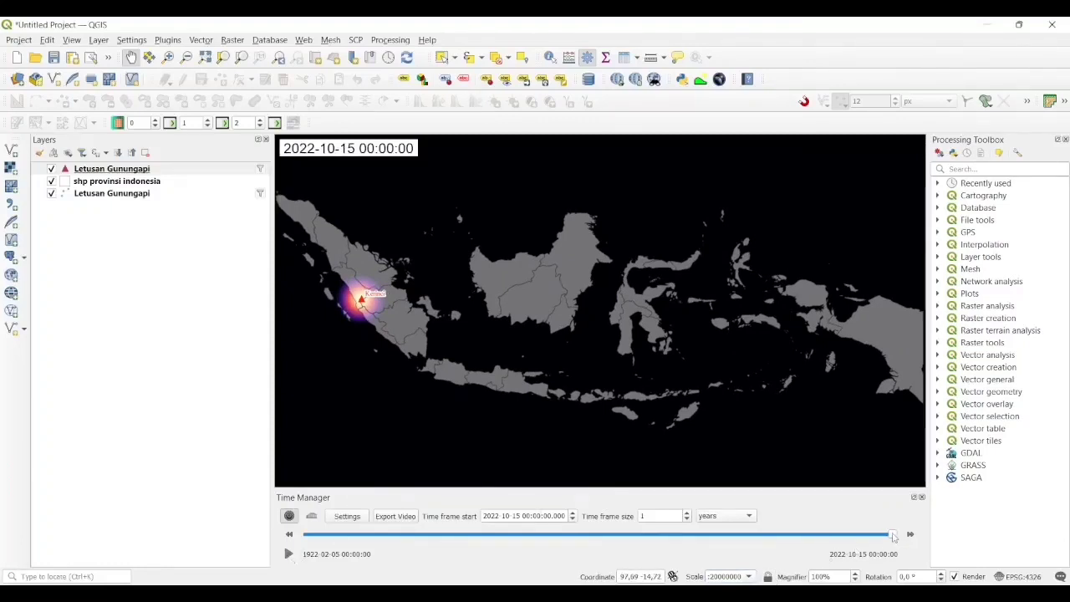
drag(893, 535, 578, 535)
drag(279, 553, 246, 545)
Export the animation as Frames only into the Peta Animasi folder within Tutorial Pemodelan Spasial
click(391, 516)
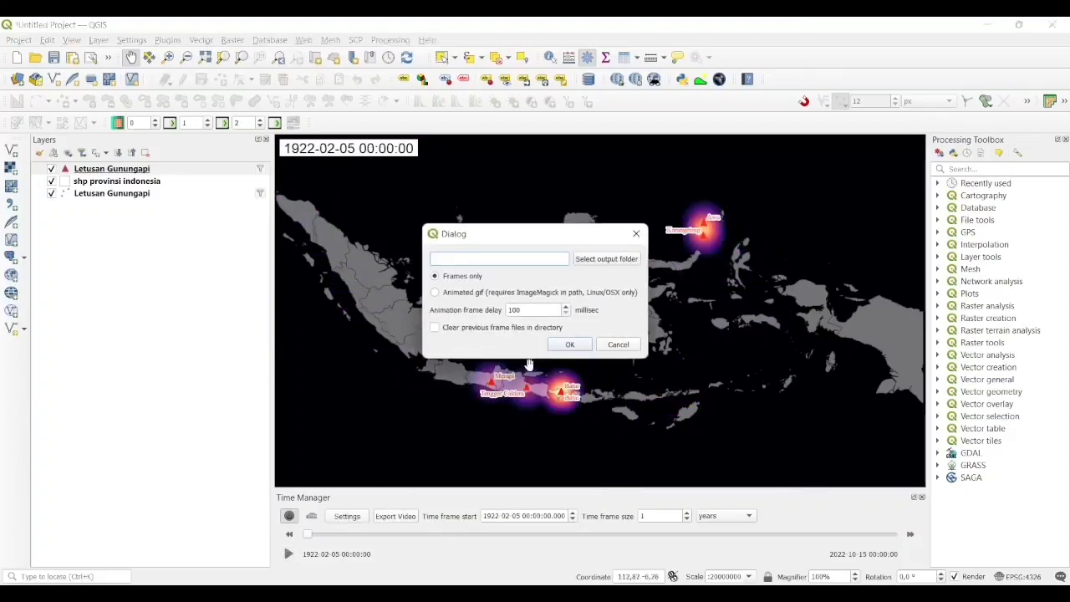
click(605, 259)
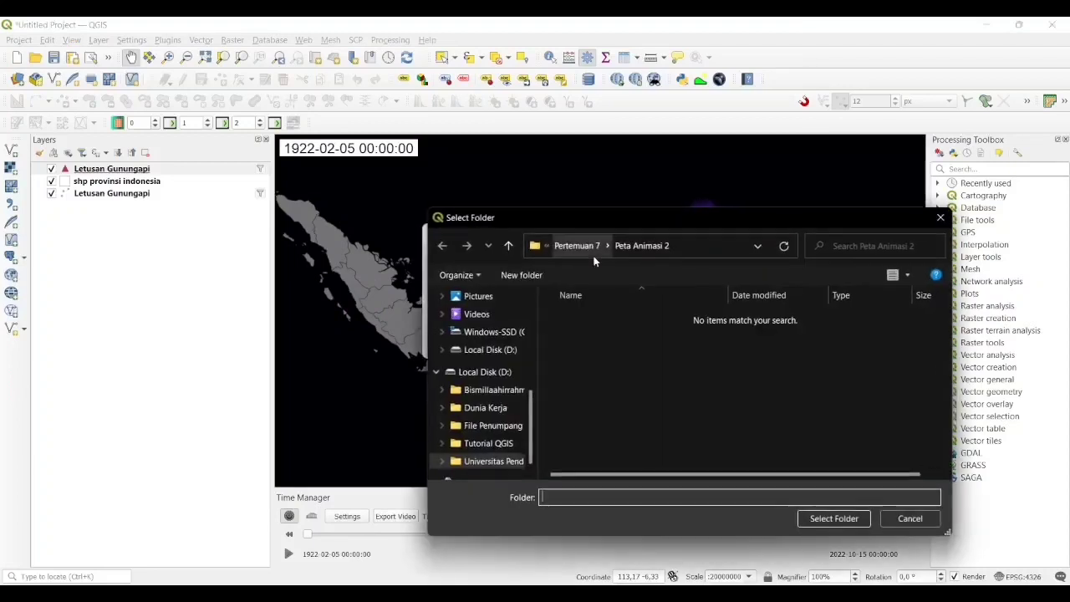
click(490, 443)
click(611, 343)
double_click(614, 342)
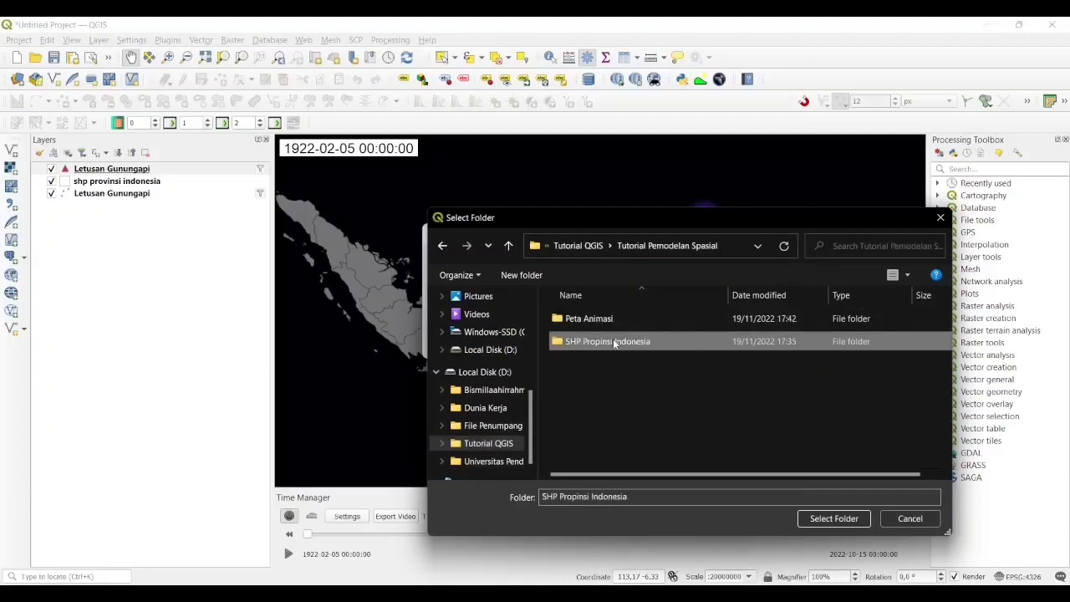
double_click(616, 318)
click(833, 519)
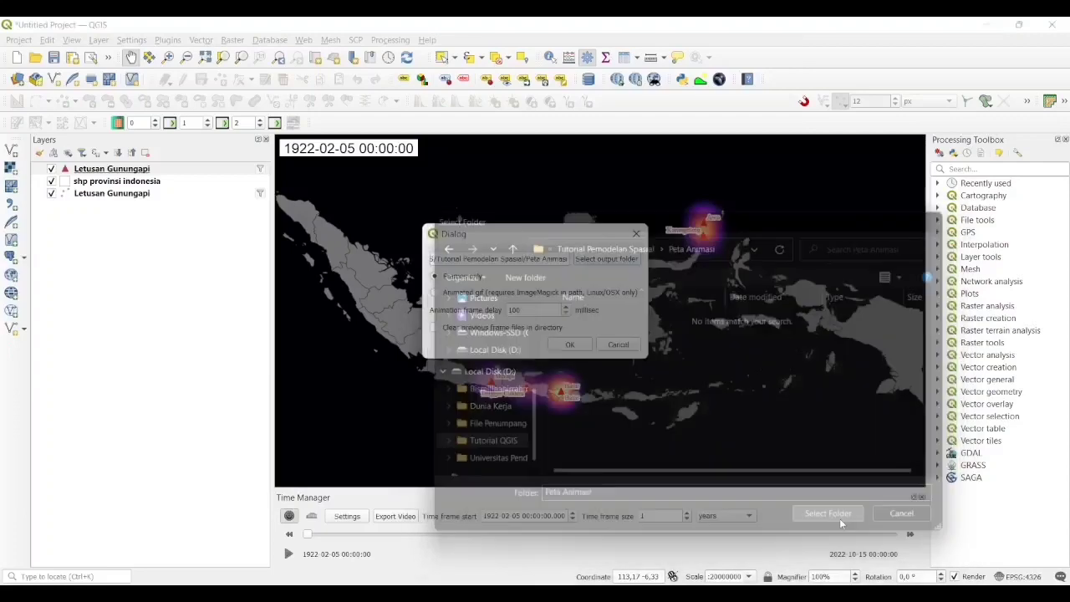
click(574, 347)
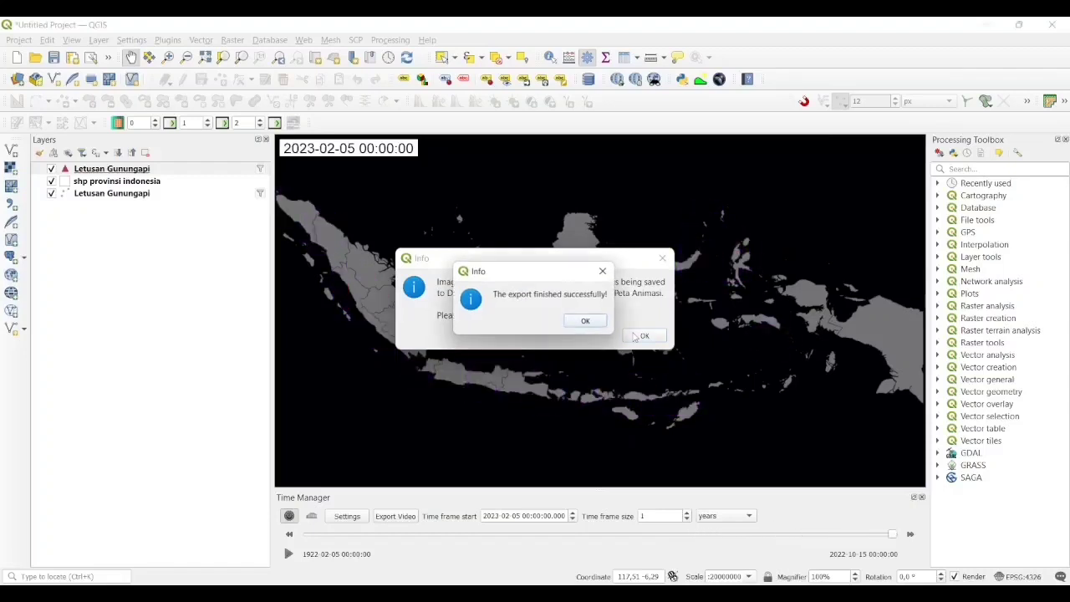
click(590, 322)
click(636, 334)
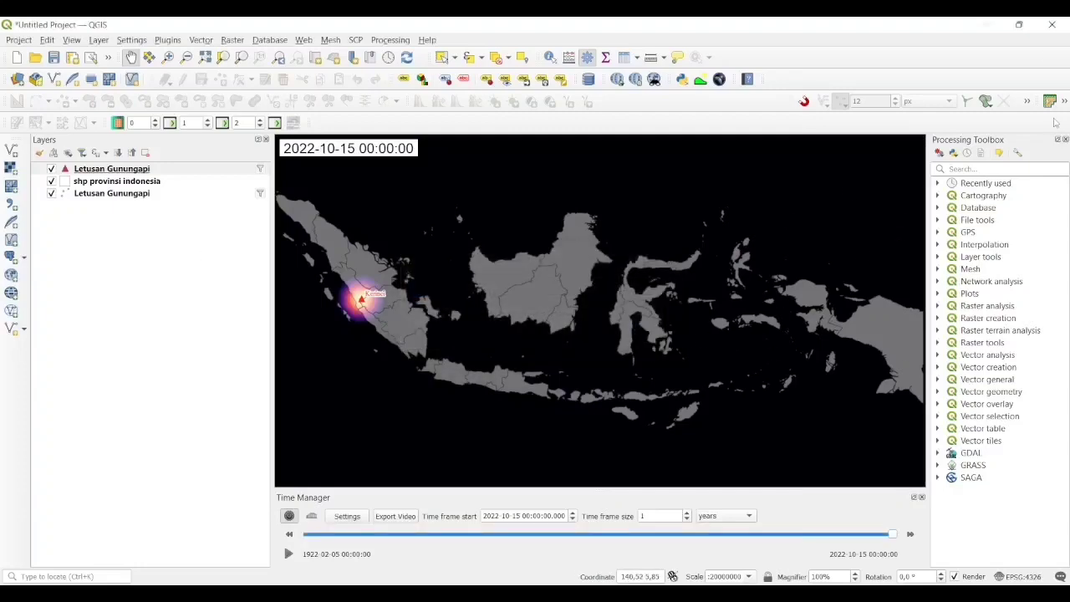
click(995, 31)
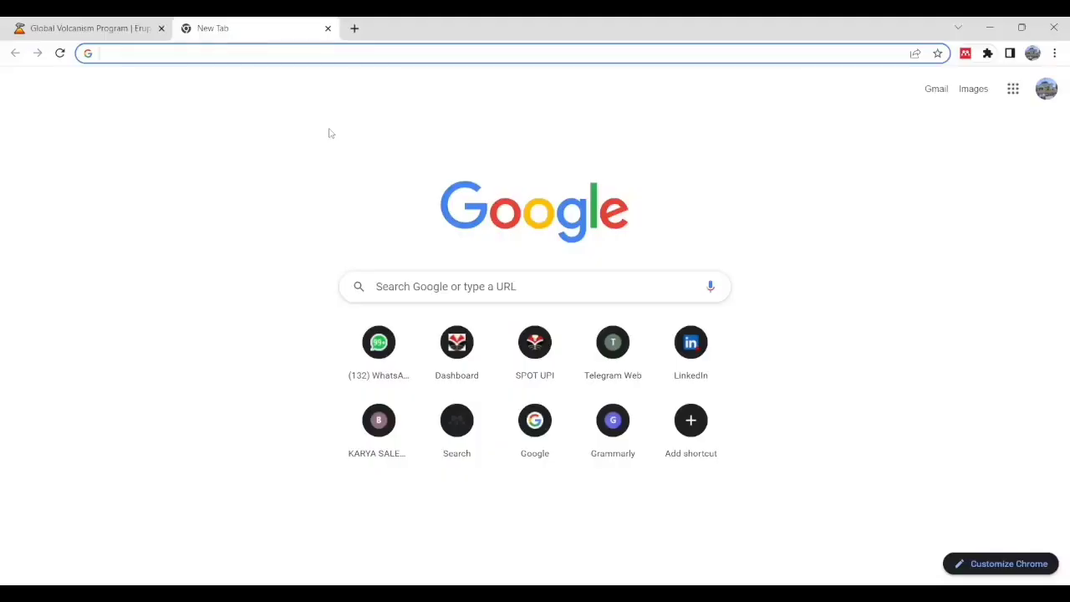
text(www.)
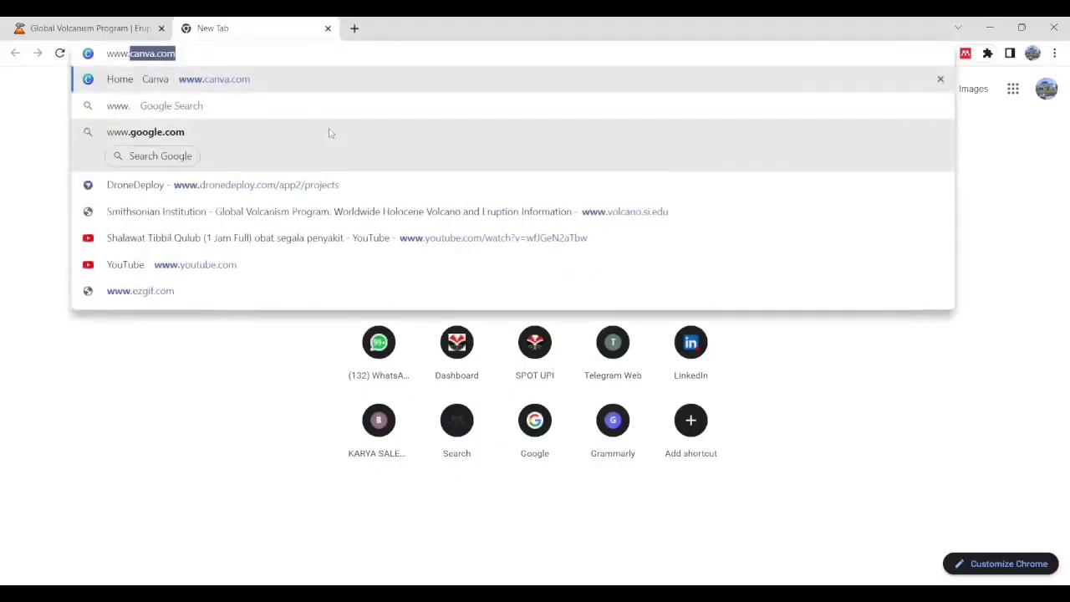
text(ezgi)
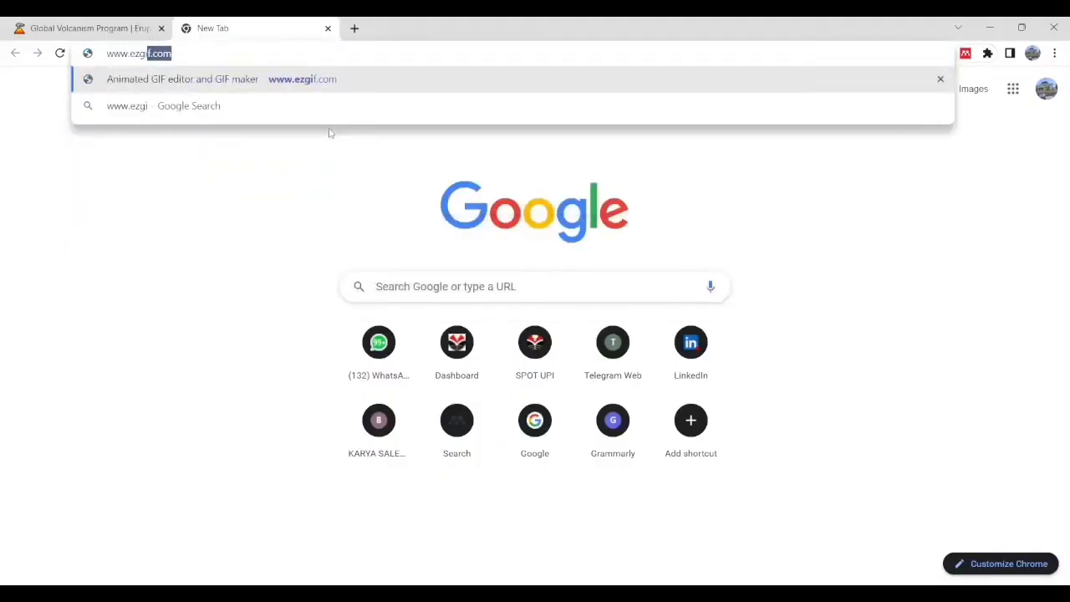
click(368, 81)
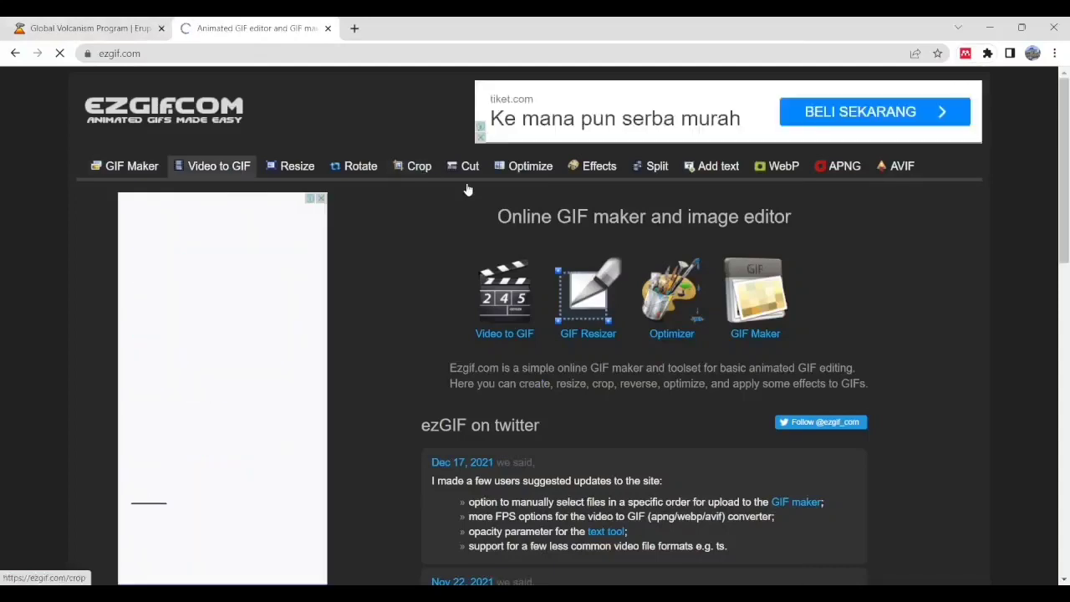
click(134, 167)
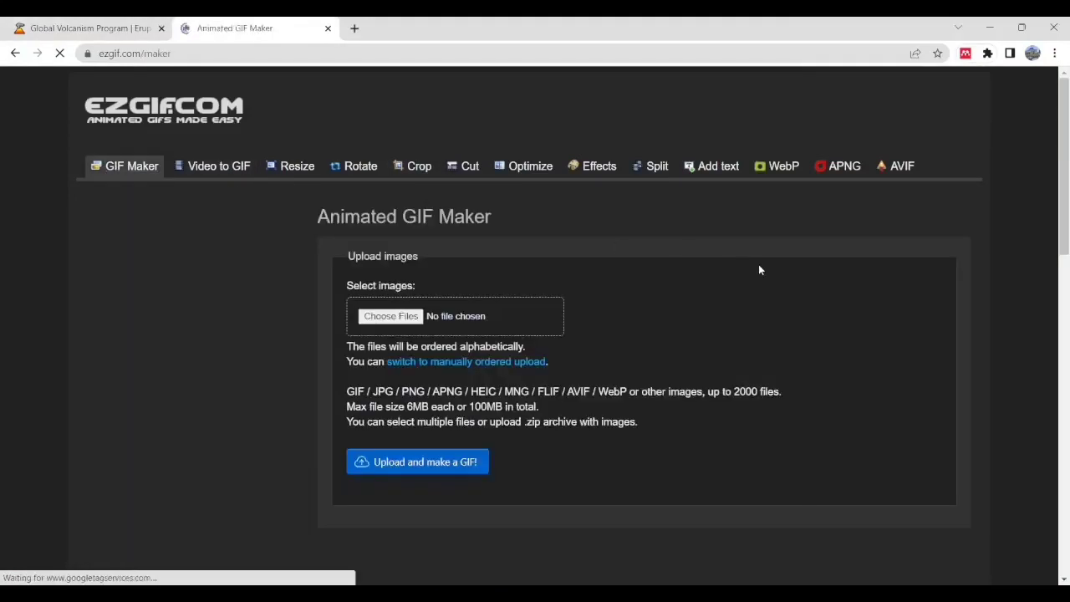
Upload all files from the Peta Animasi folder to the animated GIF maker
click(389, 316)
key(ctrl+a)
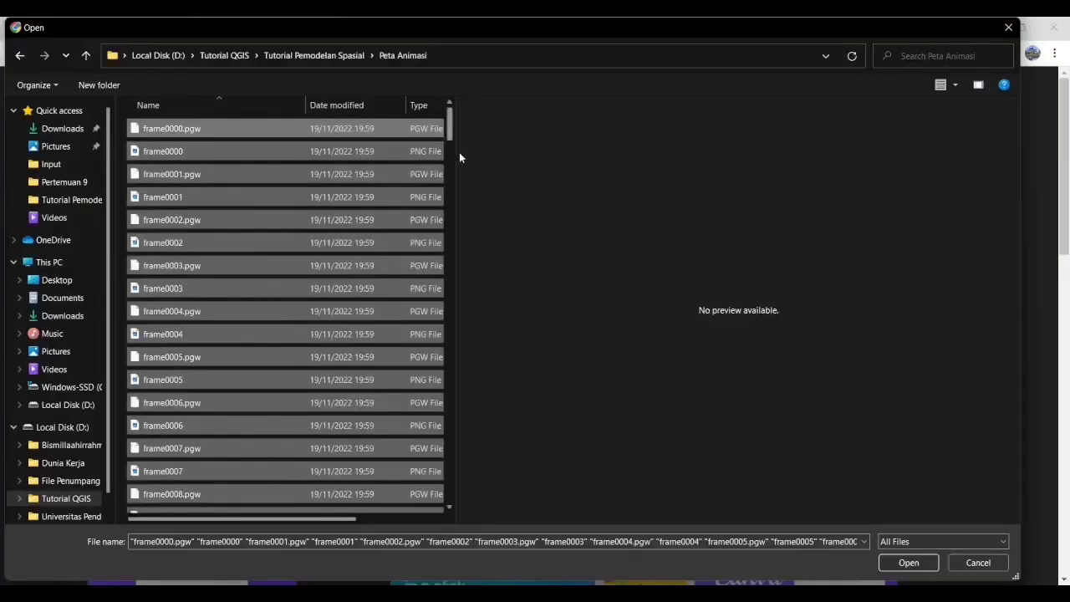
click(909, 563)
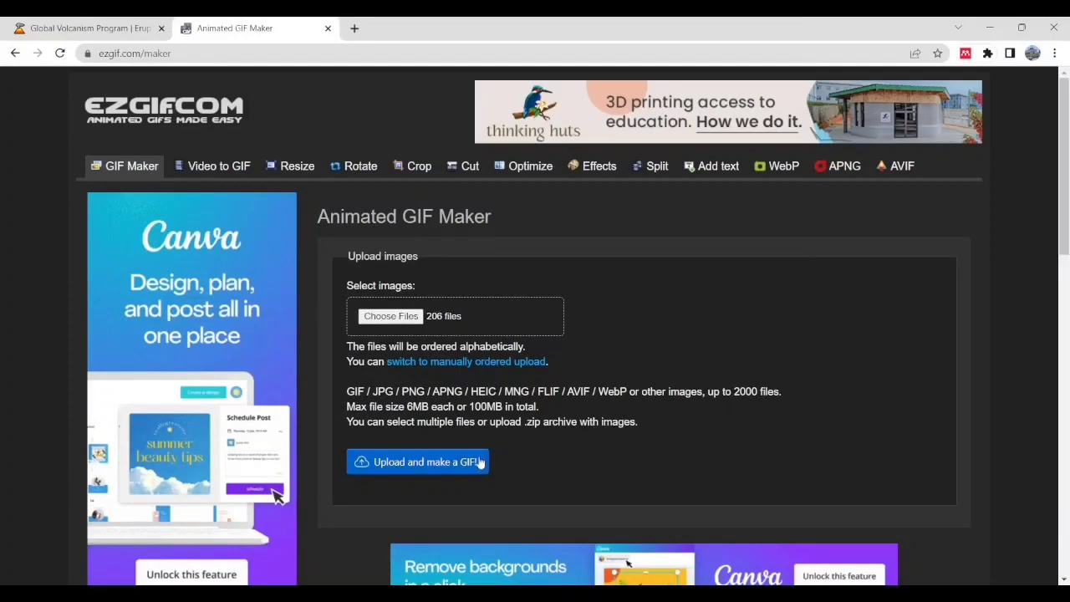
click(396, 463)
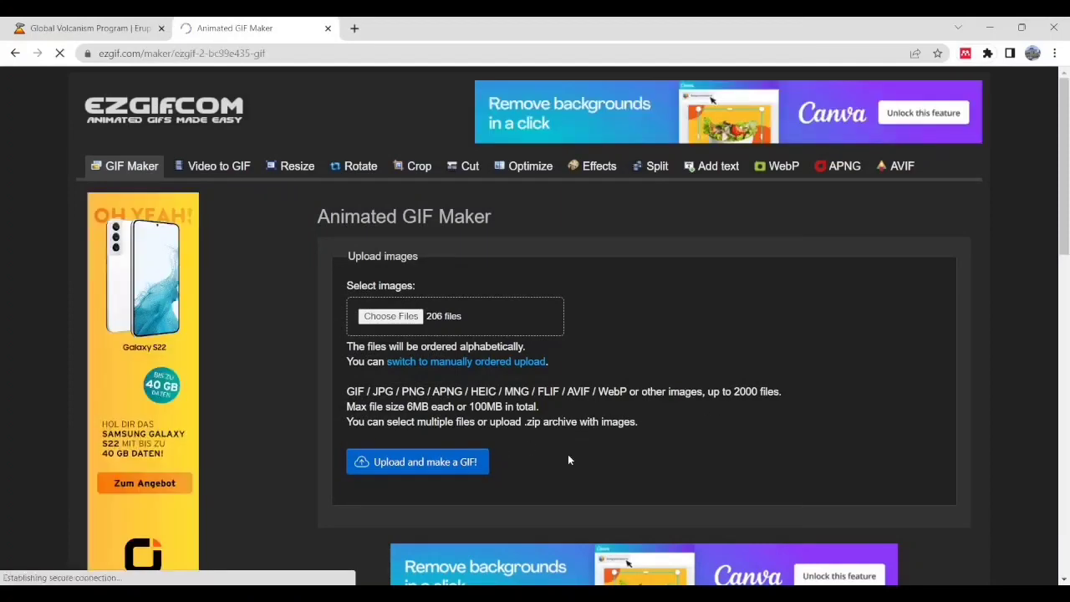
Set the delay time of all frames to 45, generate the animated GIF, and check the result
scroll(567, 454, down, 18)
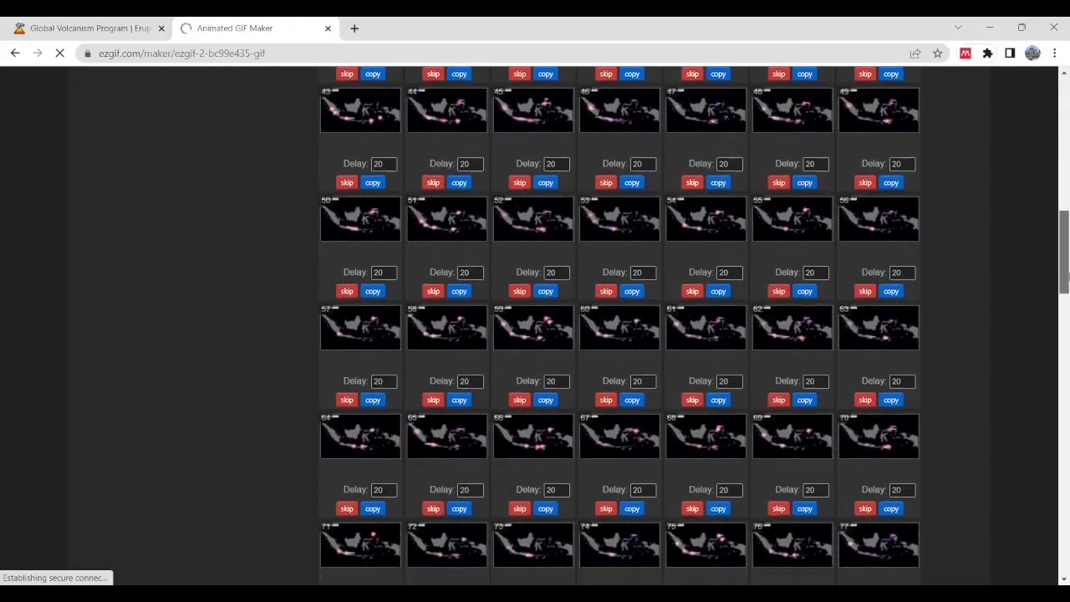
scroll(1050, 391, down, 2)
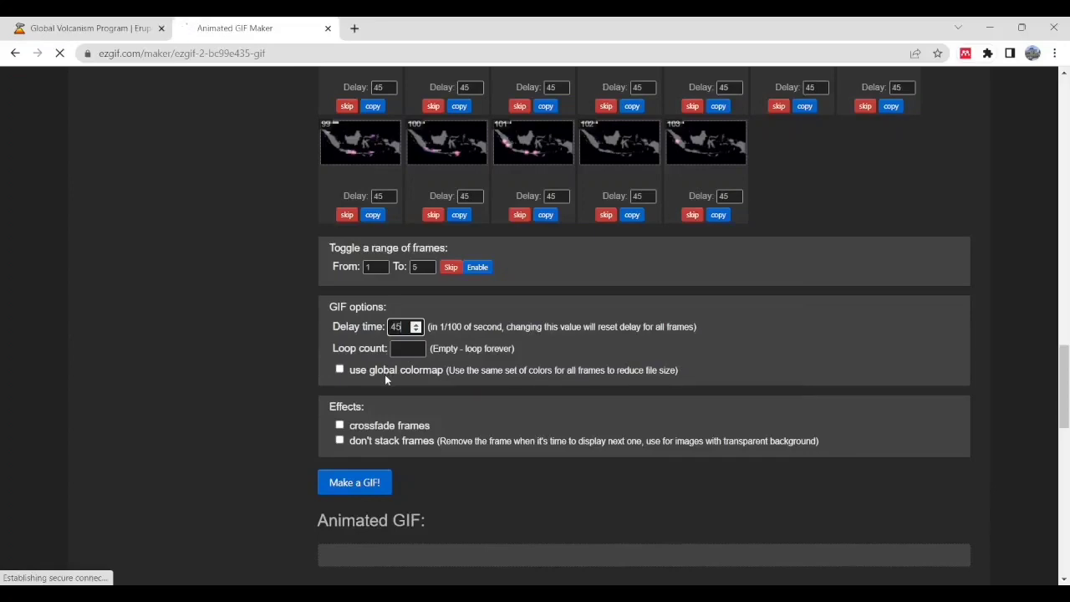
scroll(384, 374, down, 1)
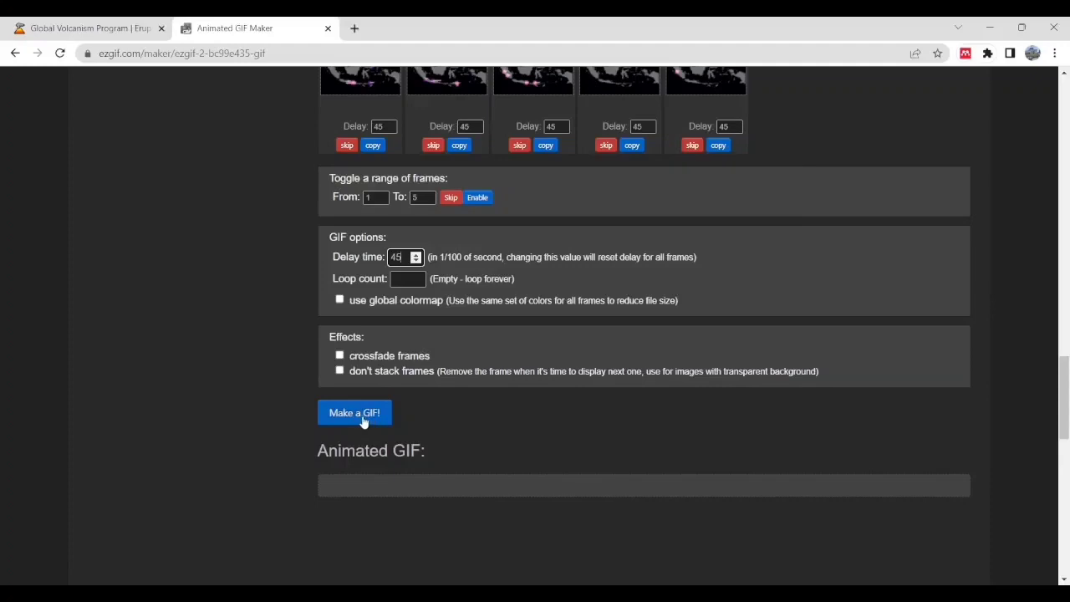
click(368, 413)
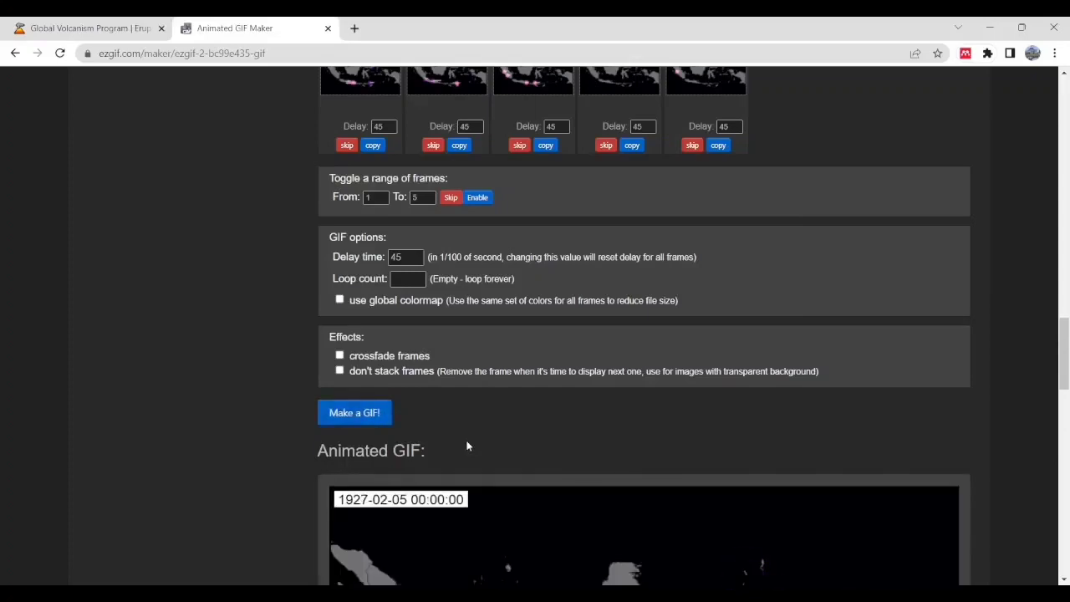
scroll(468, 446, down, 1)
drag(1003, 359, 1067, 429)
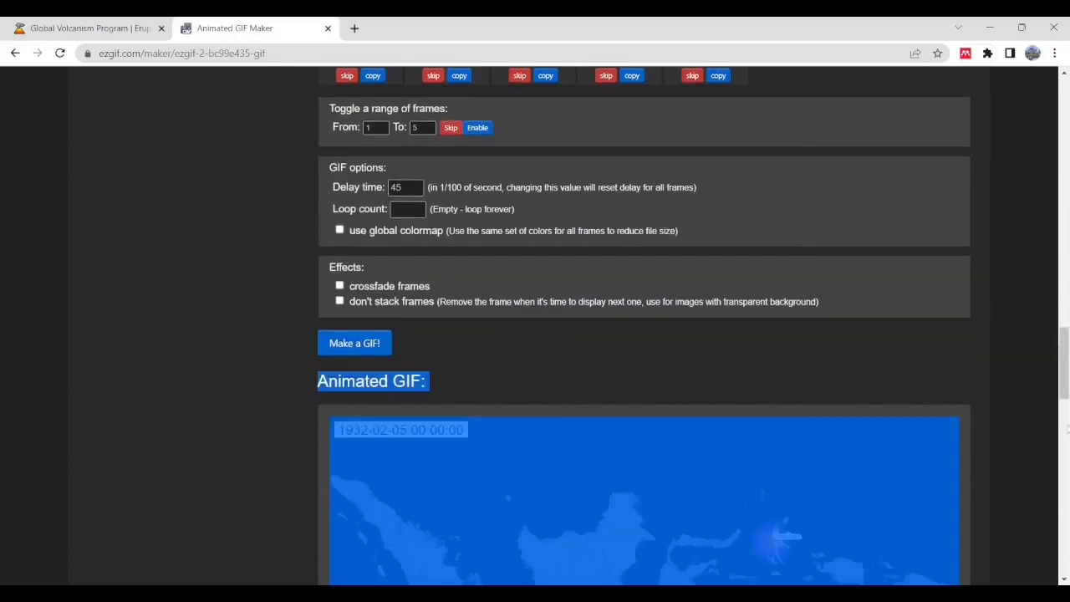
click(1055, 368)
drag(1063, 368, 1066, 410)
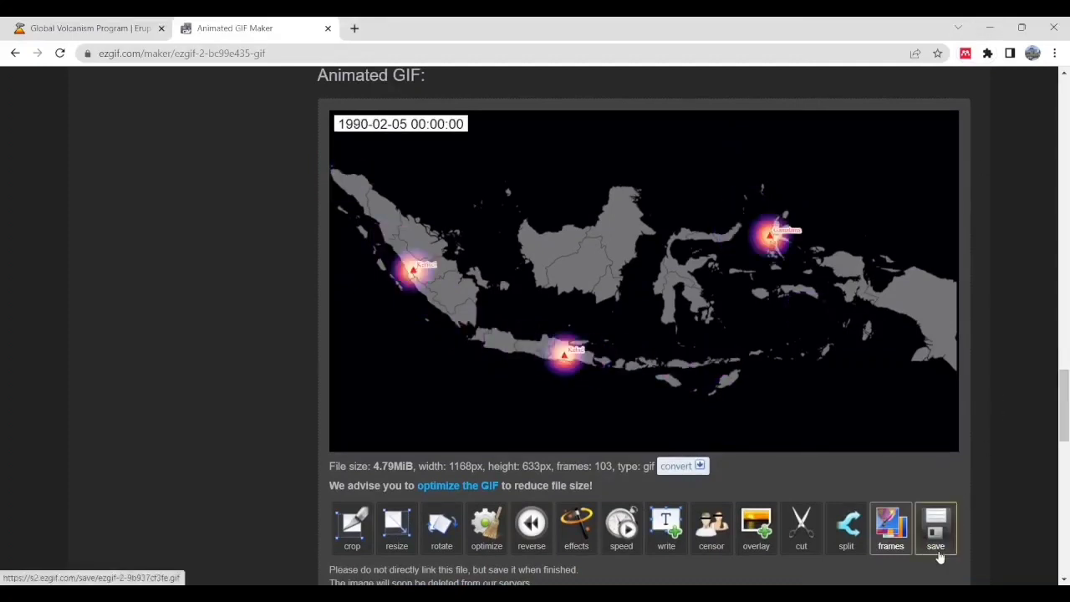
Save the generated animated GIF to the computer
click(936, 527)
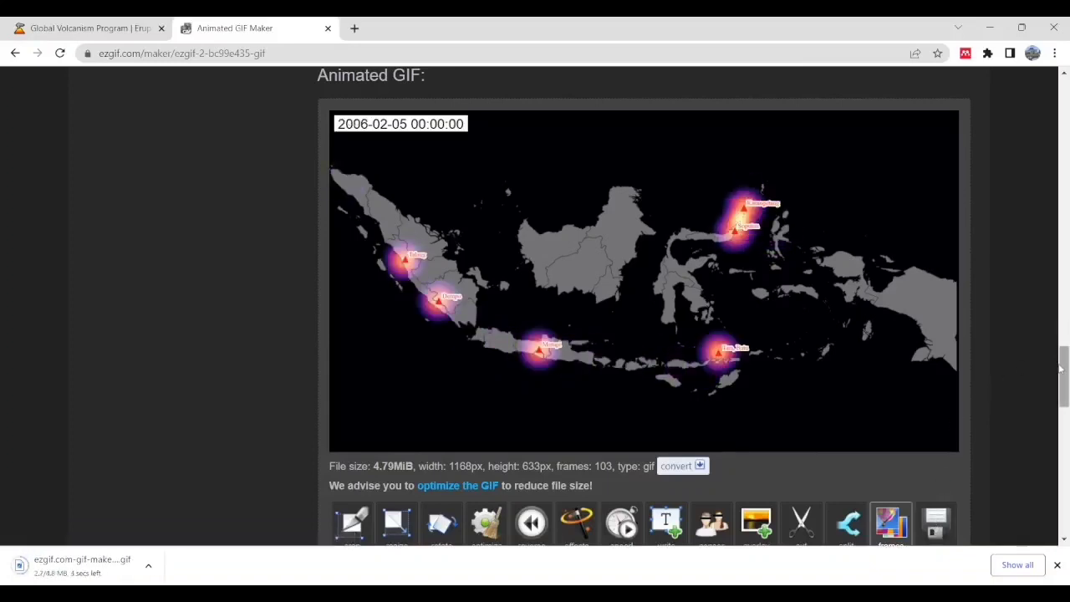
scroll(1060, 368, down, 1)
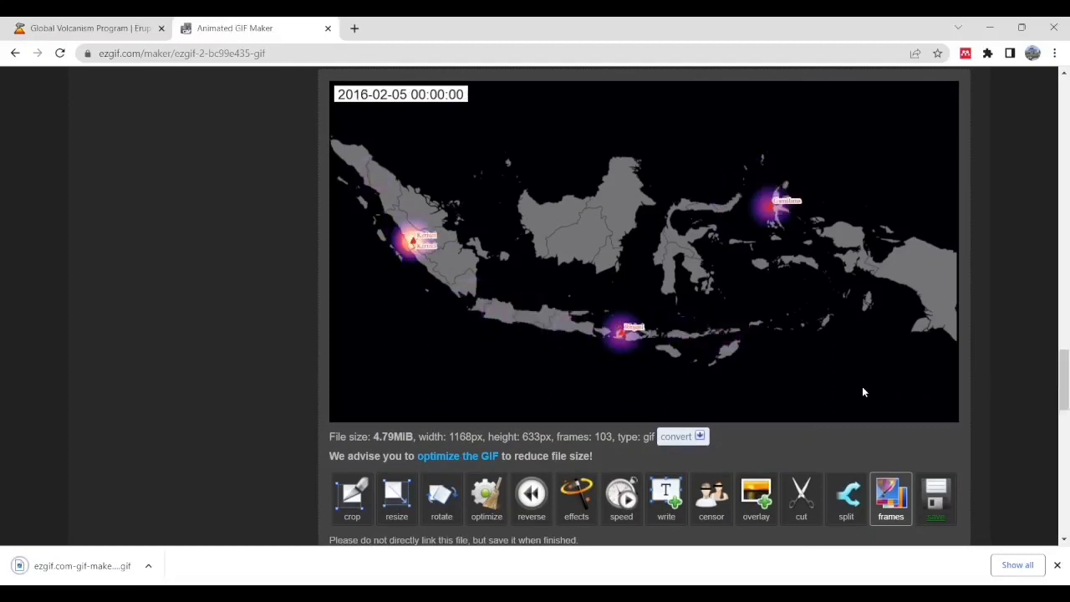
Open canva.com in a new browser tab and create a blank presentation design
click(354, 28)
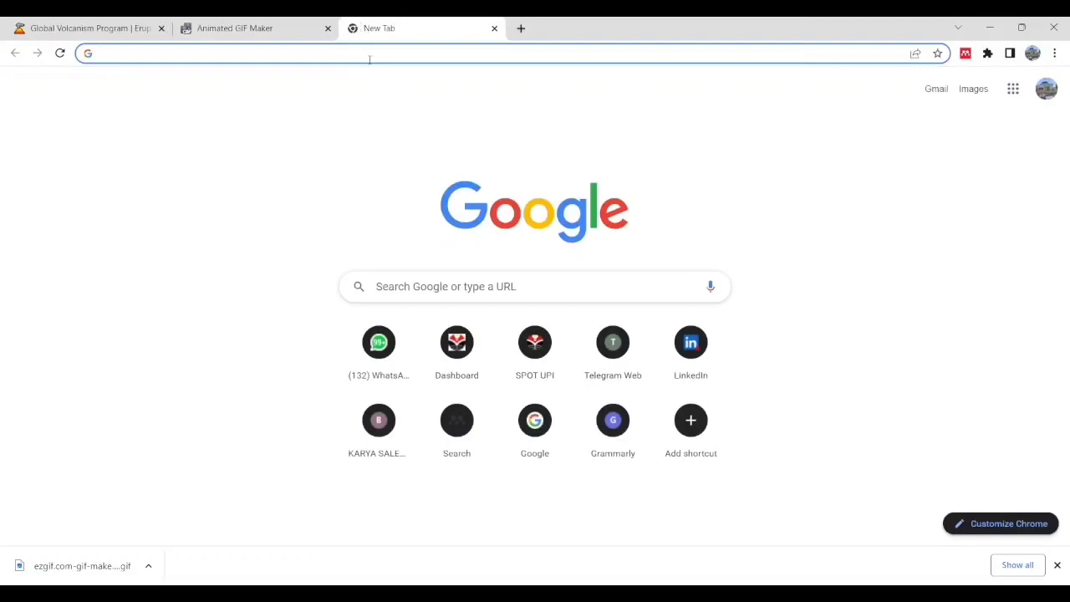
text(canva.com)
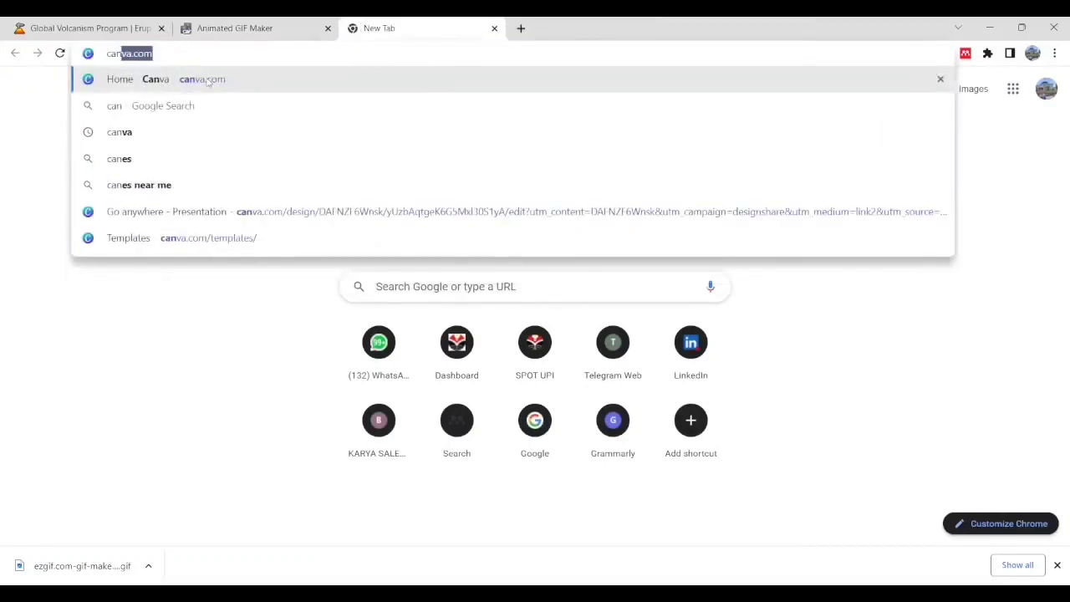
click(203, 79)
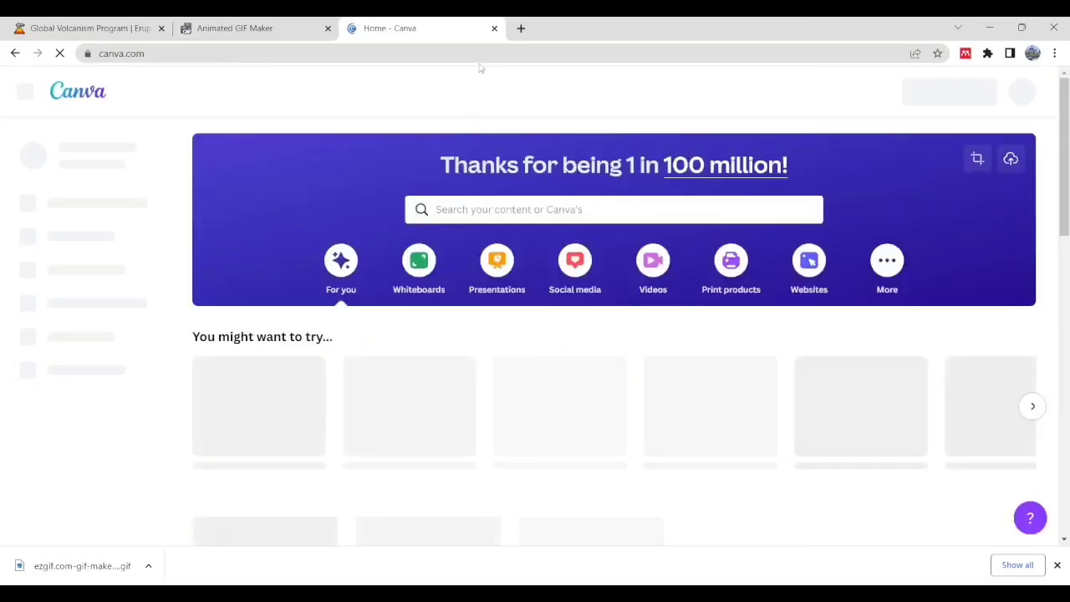
click(949, 132)
click(841, 179)
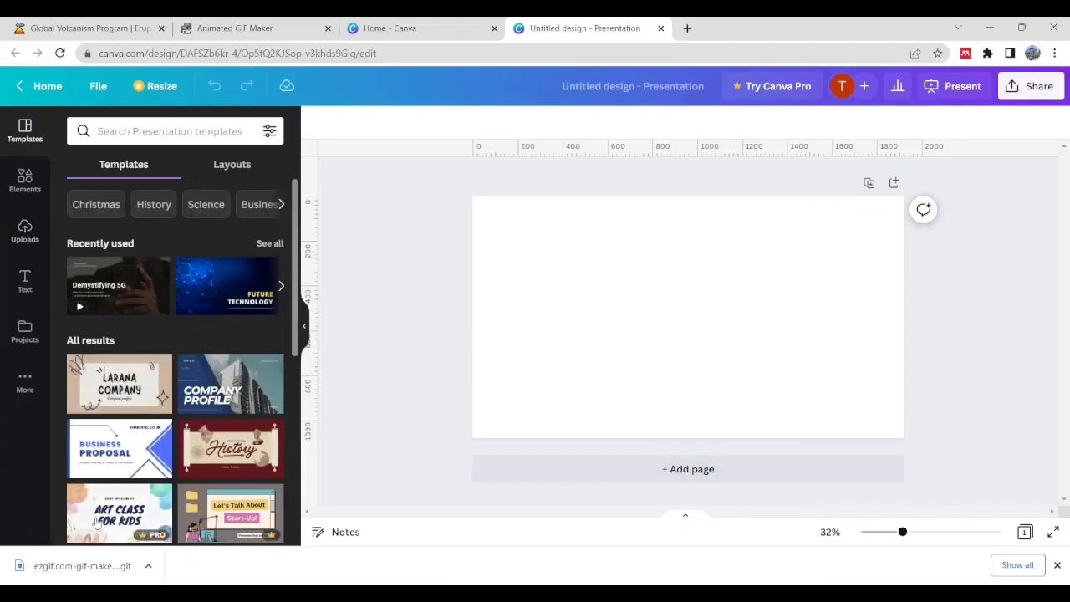
Upload the downloaded ezgif GIF into the Canva design and place it on the blank page
drag(75, 567, 591, 346)
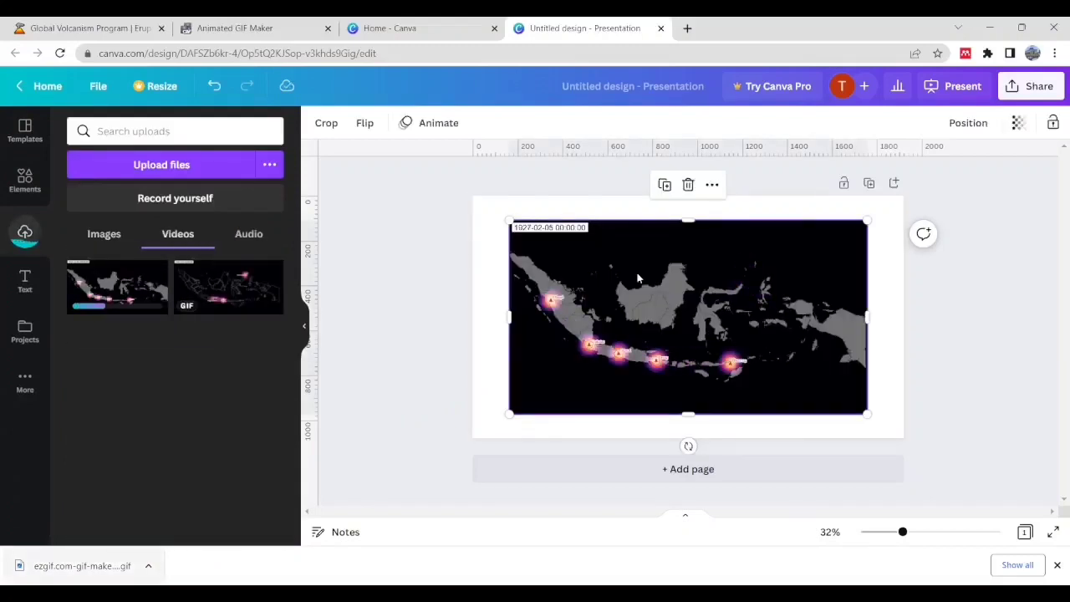
click(1003, 374)
click(988, 28)
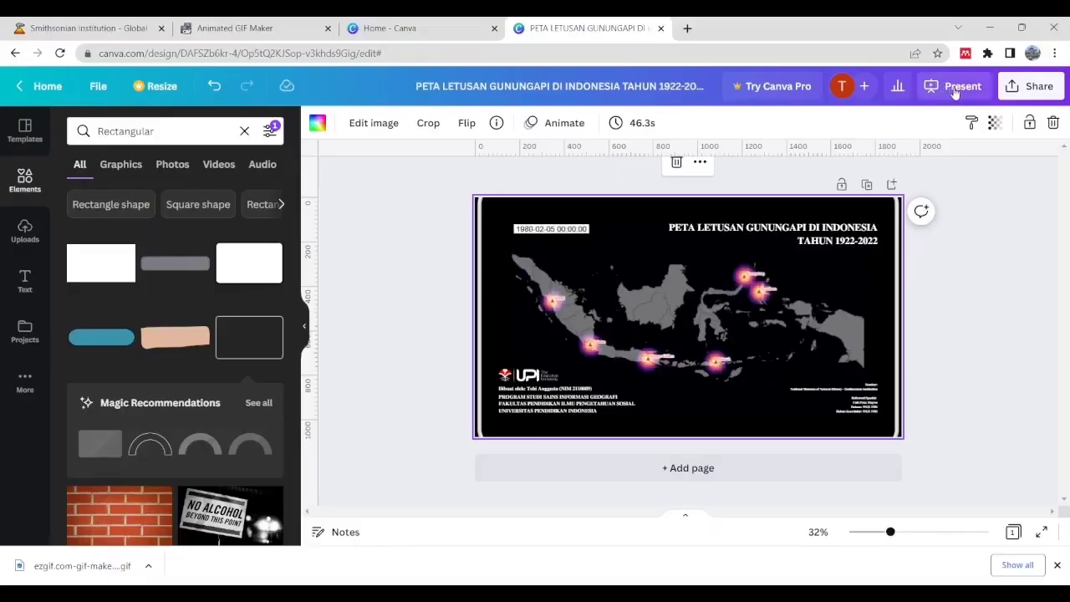
Download the finished PETA LETUSAN GUNUNGAPI DI INDONESIA design as an MP4 Video
click(1035, 86)
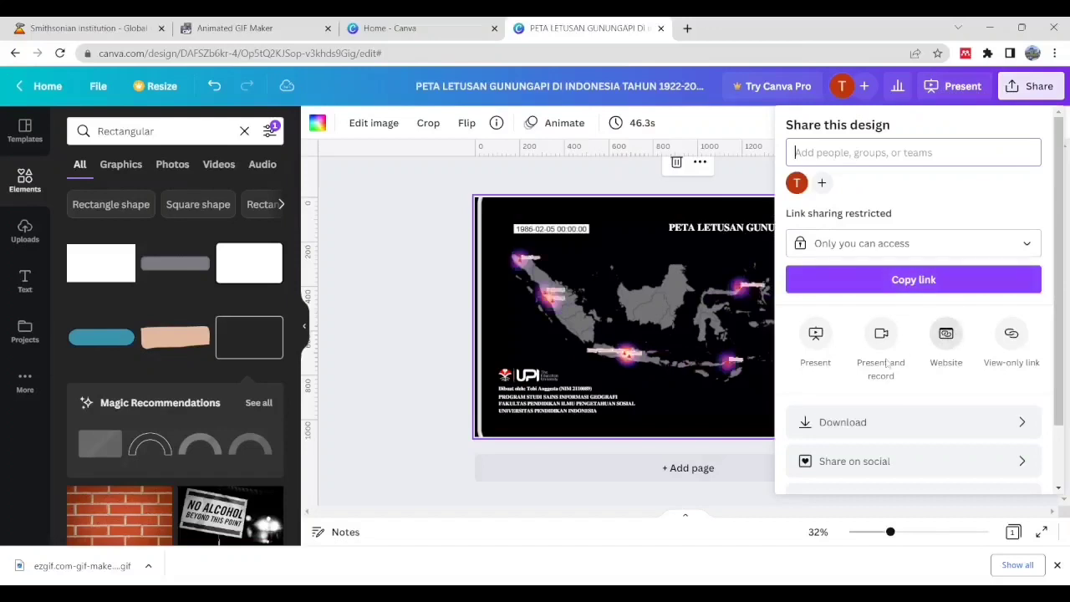
click(852, 421)
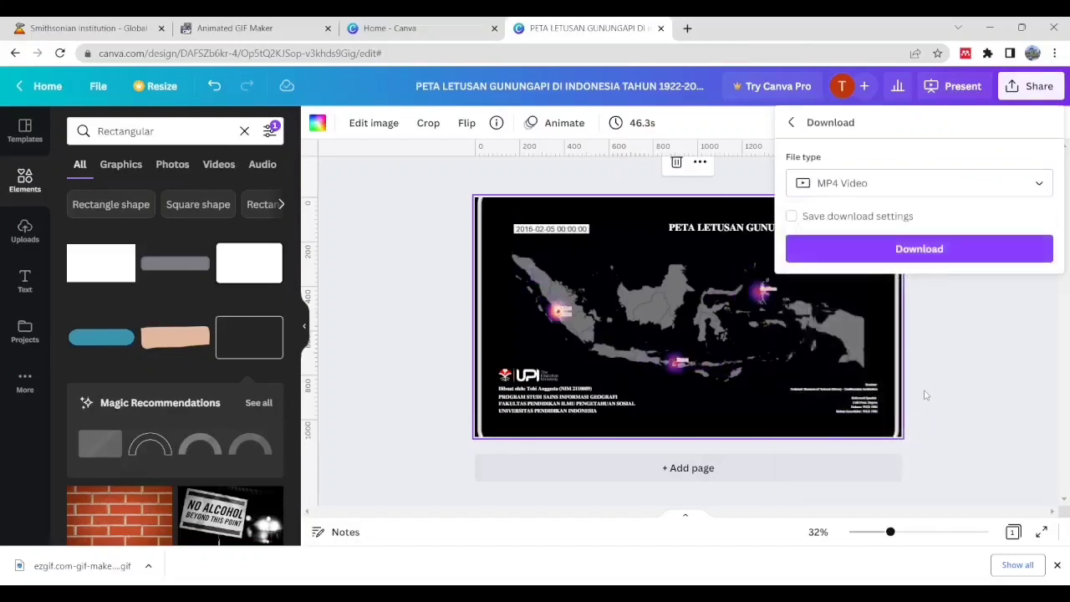
click(933, 251)
Present the finished map design in full screen with the Standard type to check the animation
click(953, 86)
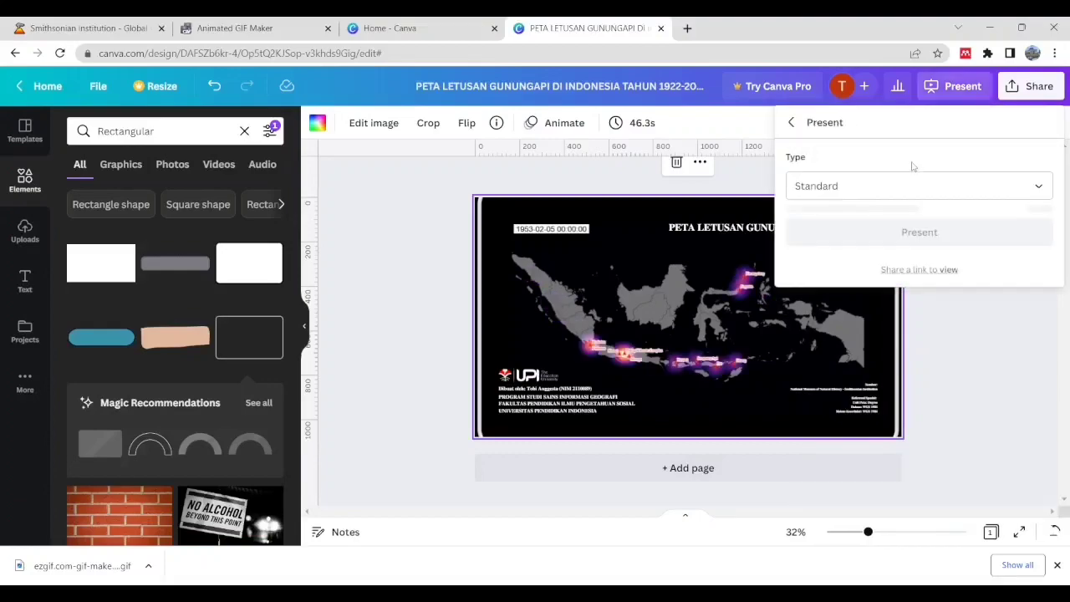
click(880, 224)
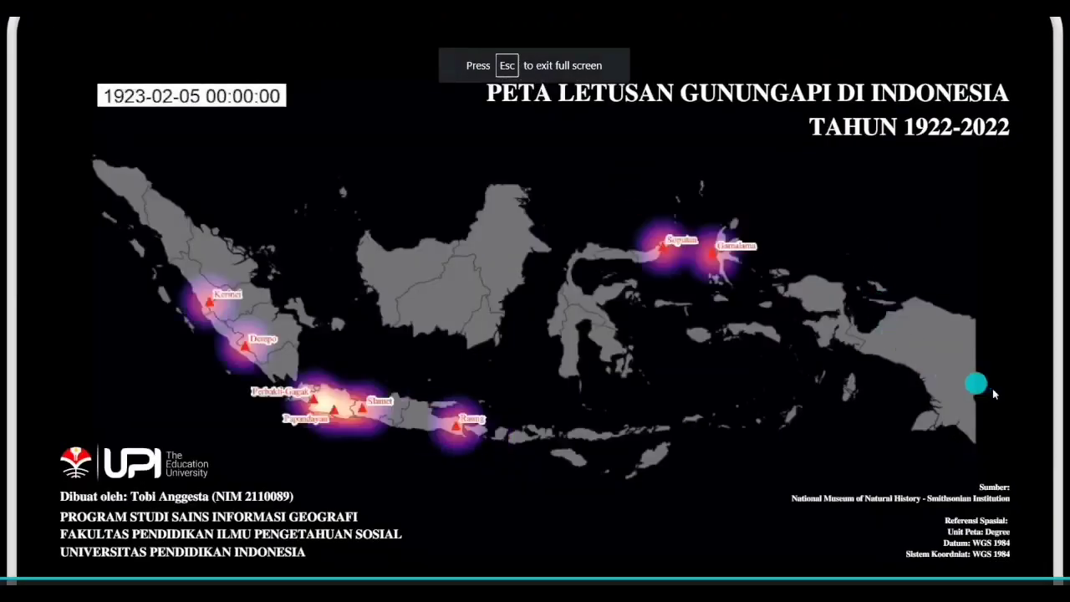